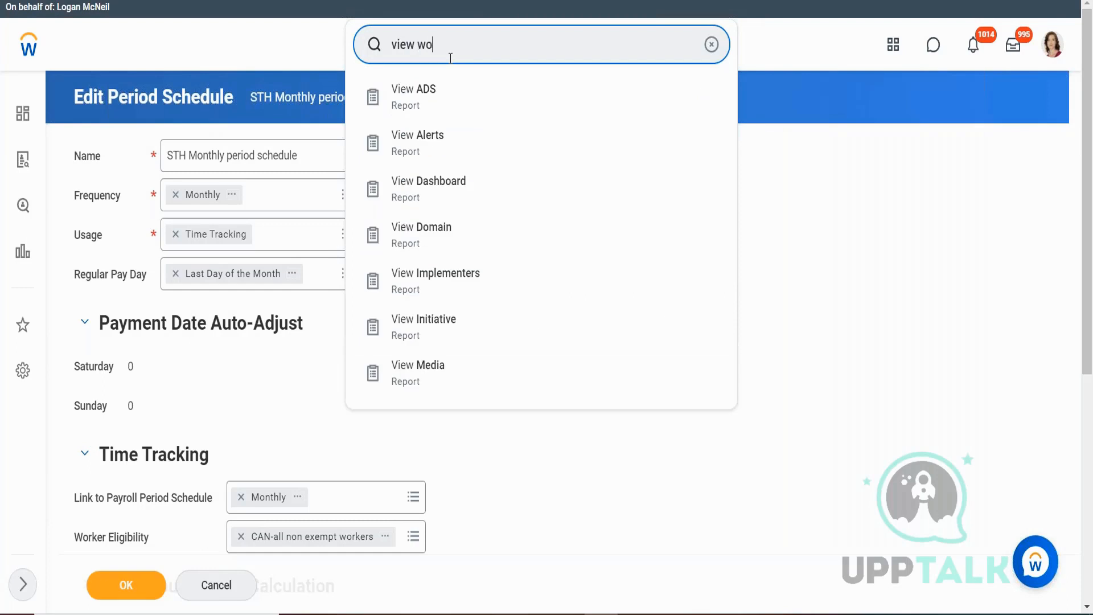
key(BackSpace)
key(BackSpace)
key(BackSpace)
key(BackSpace)
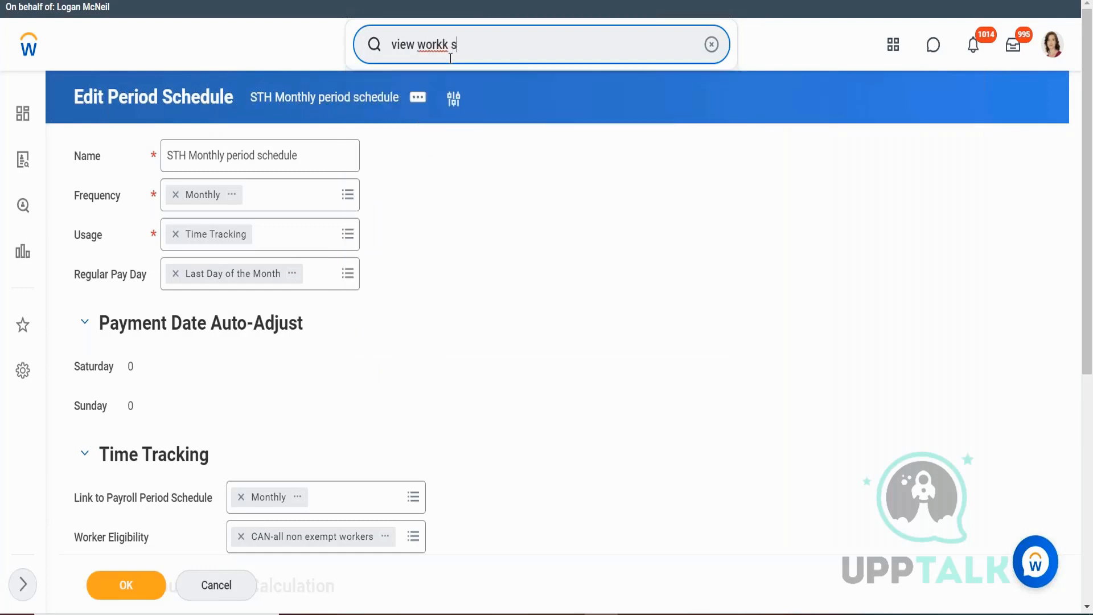
key(BackSpace)
key(BackSpace)
Replace the search query with "create a work shedule" and run the search.
key(ctrl+a)
text(cre)
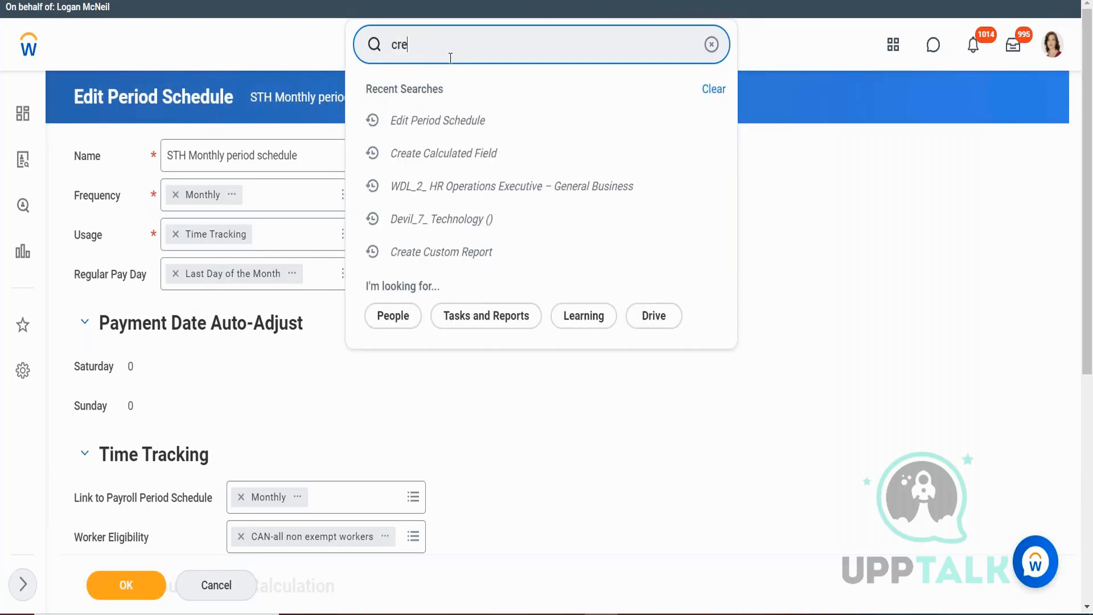
text(ate a work shedule)
key(Return)
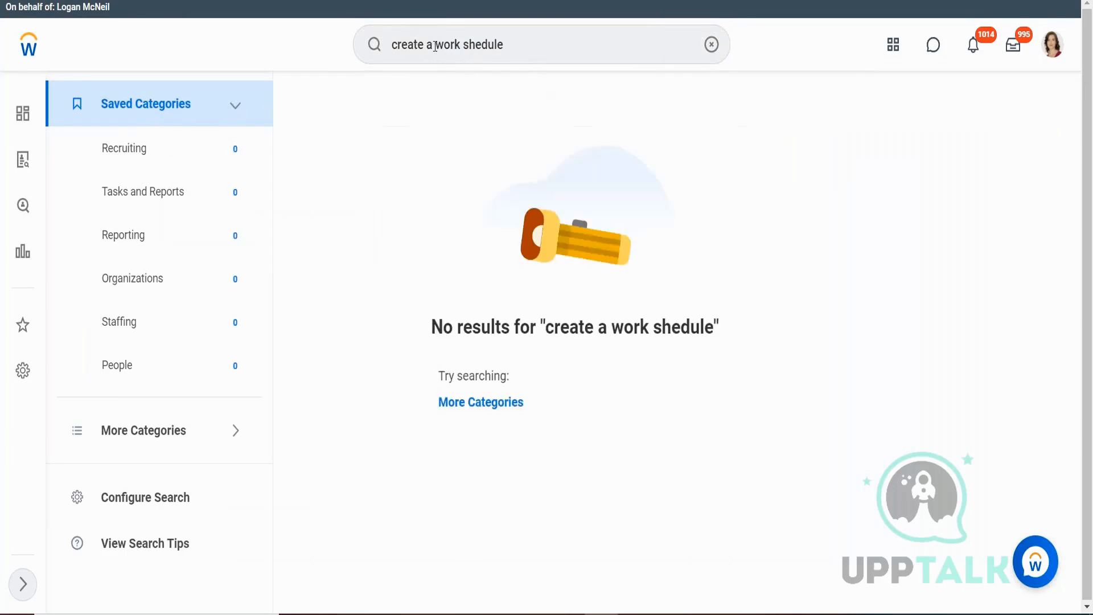
Correct the search query to "create work sch" and open the Create Work Schedule Calendar task.
click(419, 47)
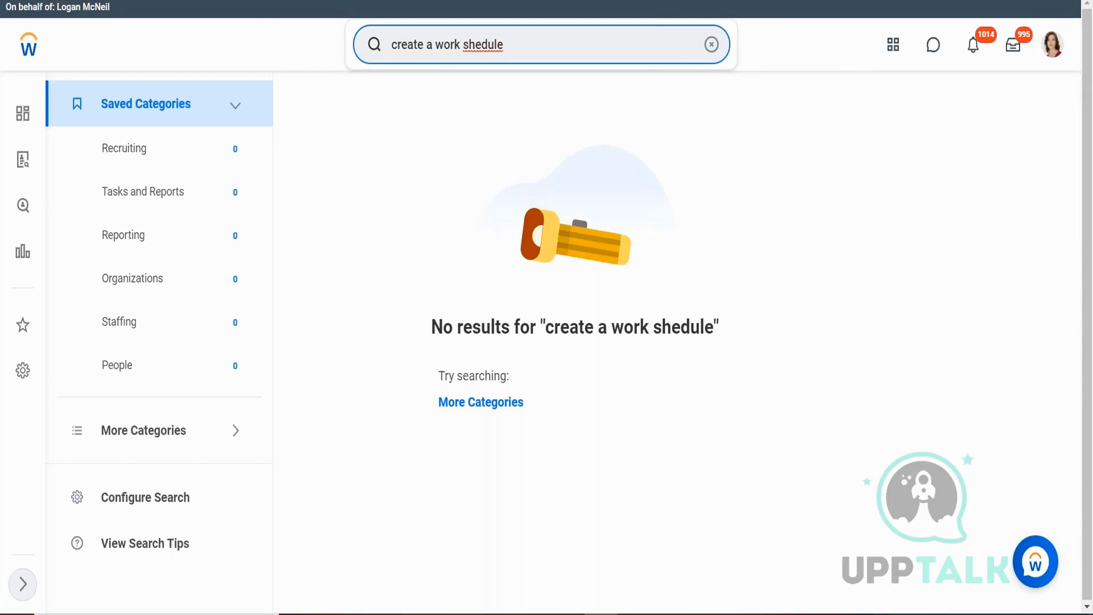
key(BackSpace)
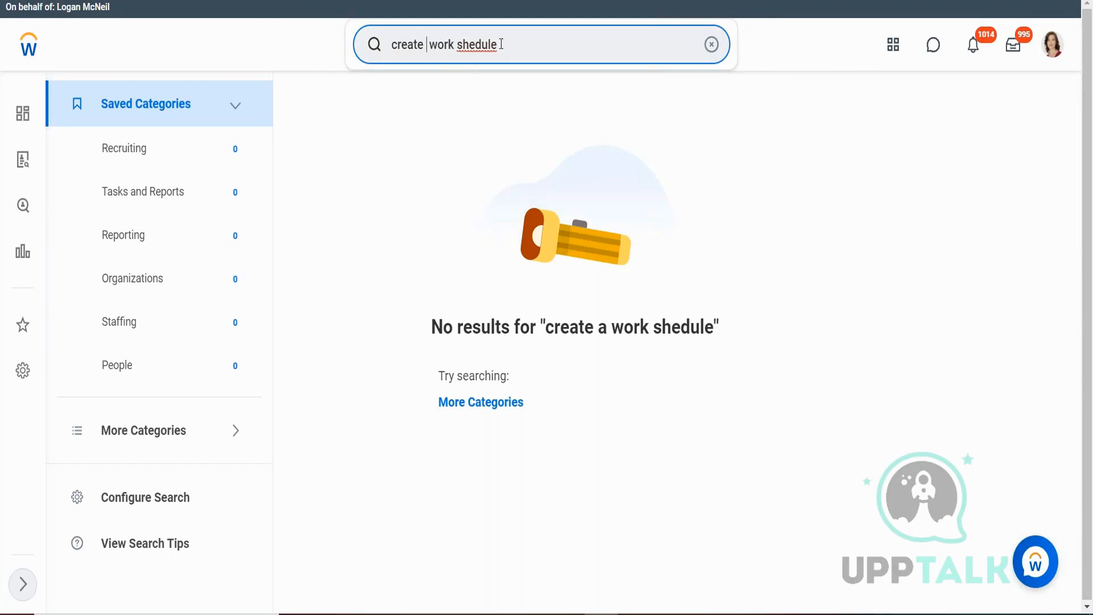
key(BackSpace)
key(BackSpace)
key(BackSpace)
key(BackSpace)
key(BackSpace)
text(ch)
key(Return)
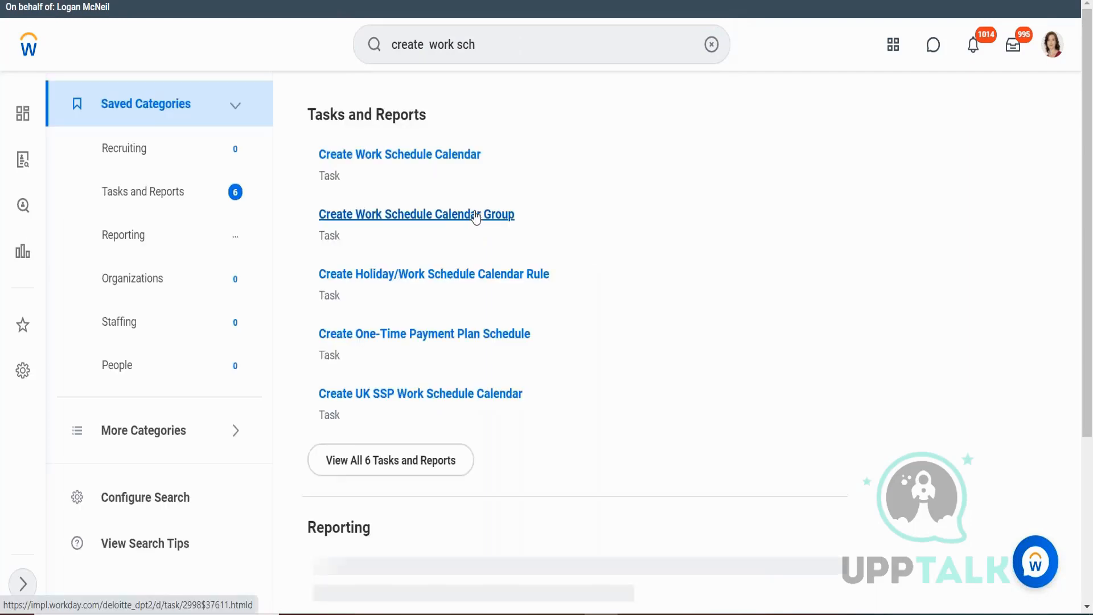
click(401, 159)
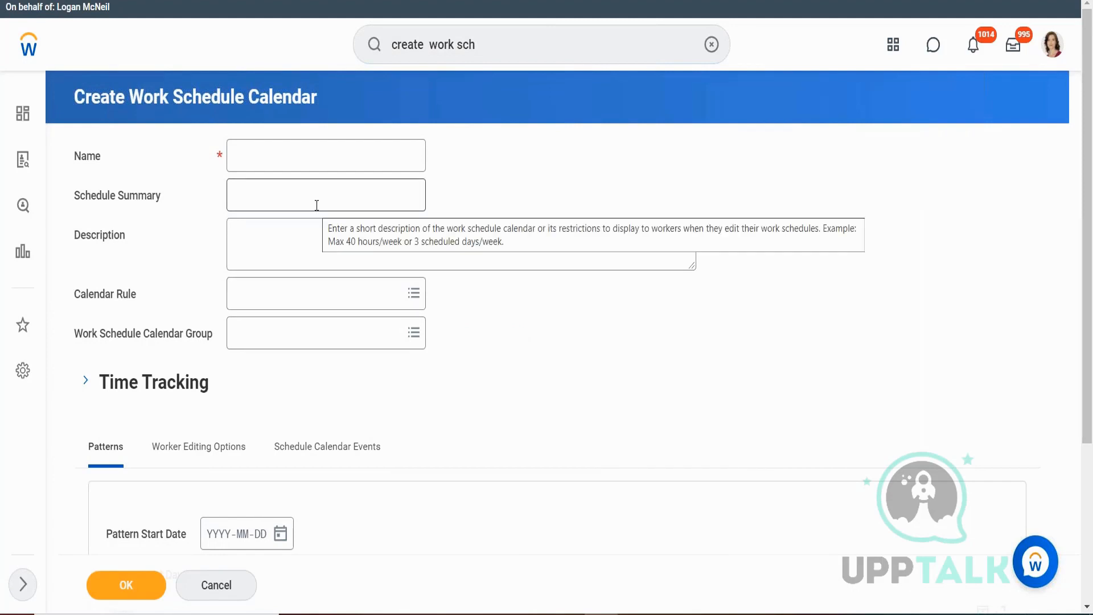
Name the work schedule calendar "CAN Exempt - MF40 hours".
click(292, 157)
text(CA)
key(BackSpace)
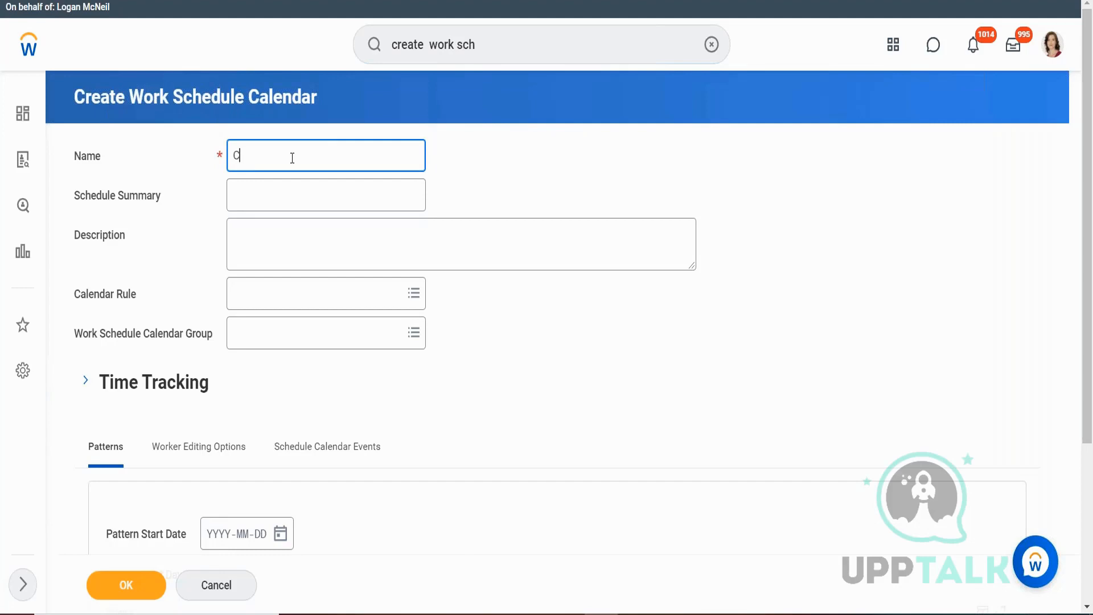
key(BackSpace)
text(C)
key(BackSpace)
text(CAN Exempt - MF40 hours)
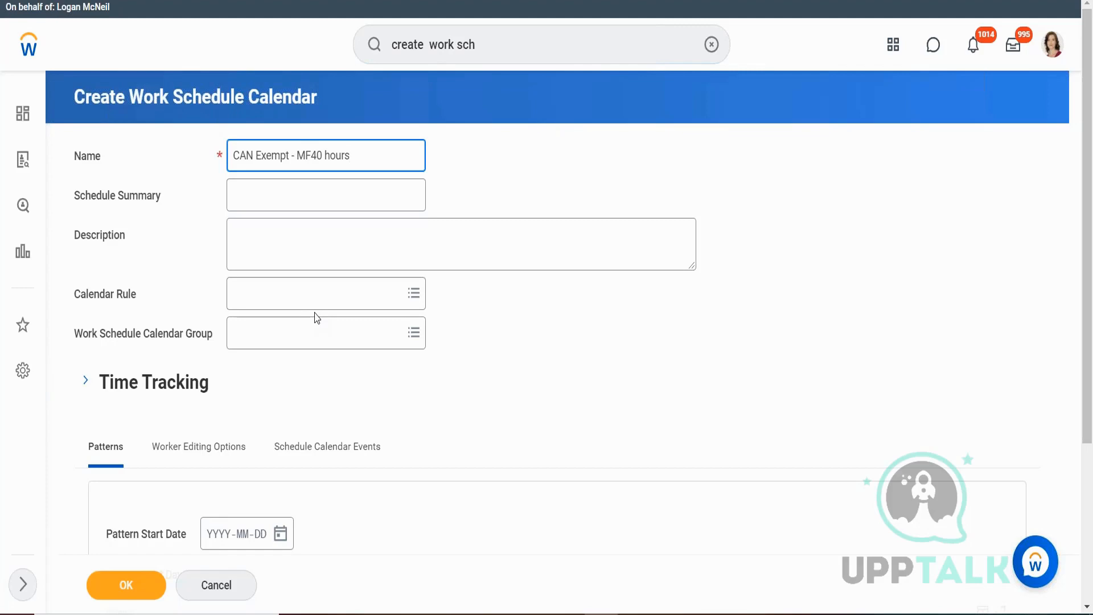
Examine the calendar's Time Tracking settings, including the day breaker, work week start day and configurable calculation period.
scroll(495, 262, down, 1)
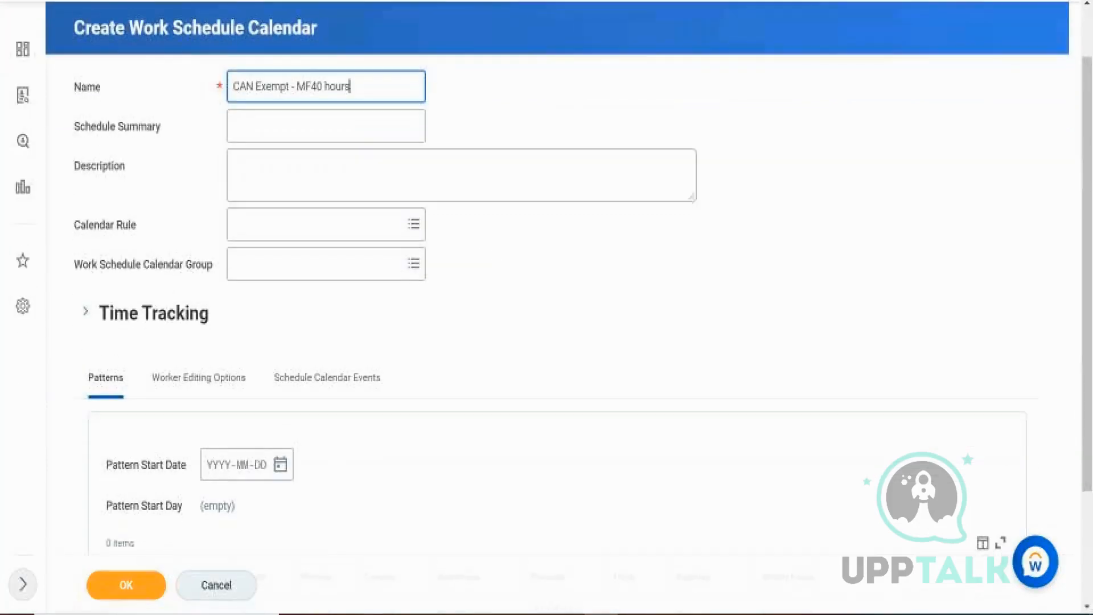
mouse_move(299, 130)
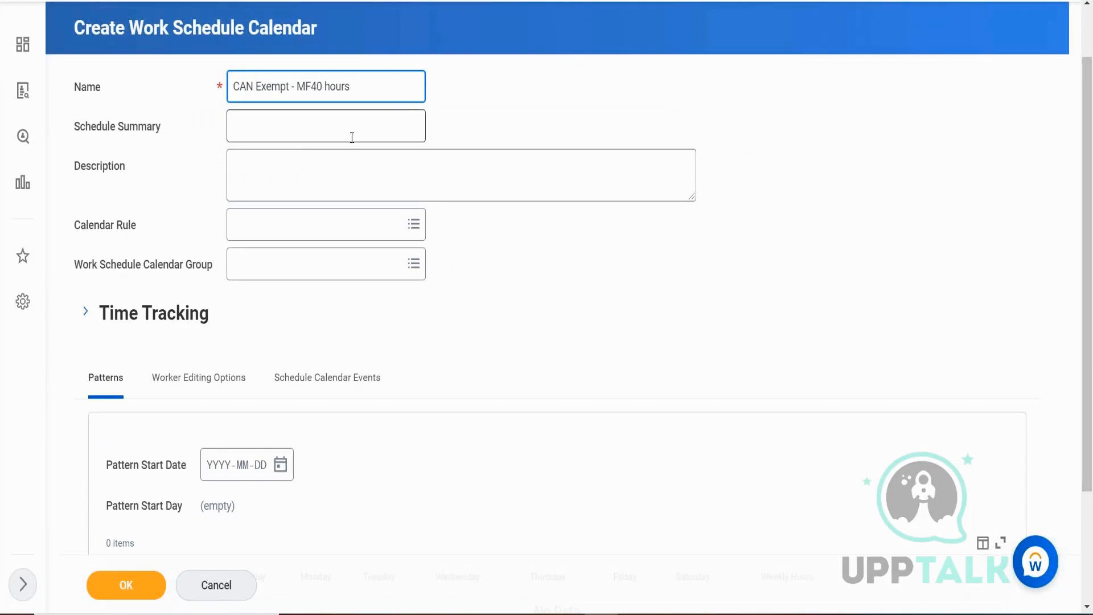
mouse_move(352, 137)
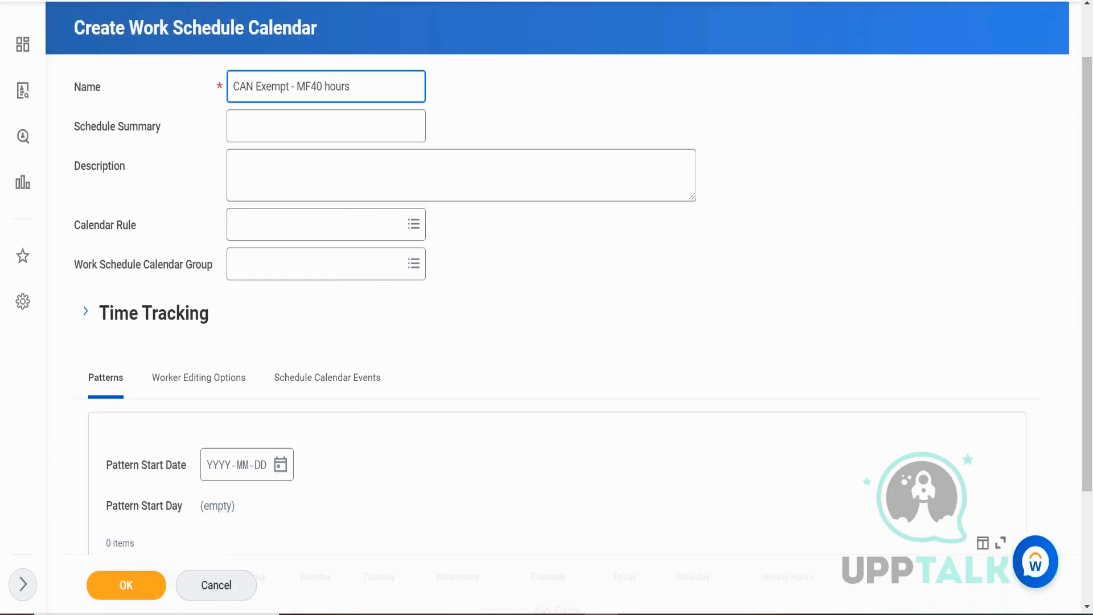
scroll(371, 288, down, 1)
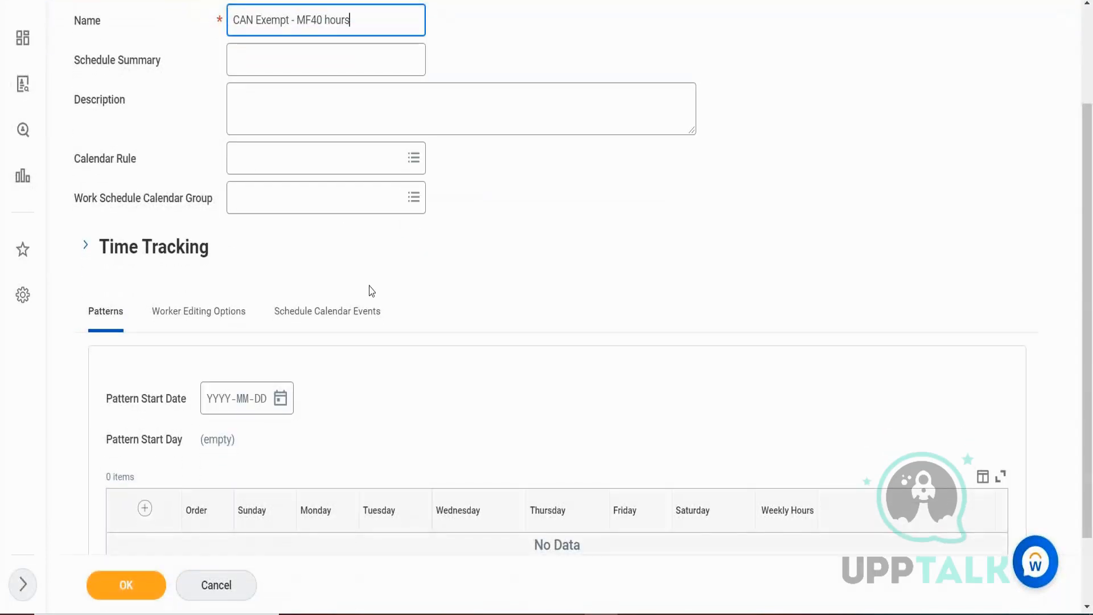
click(85, 248)
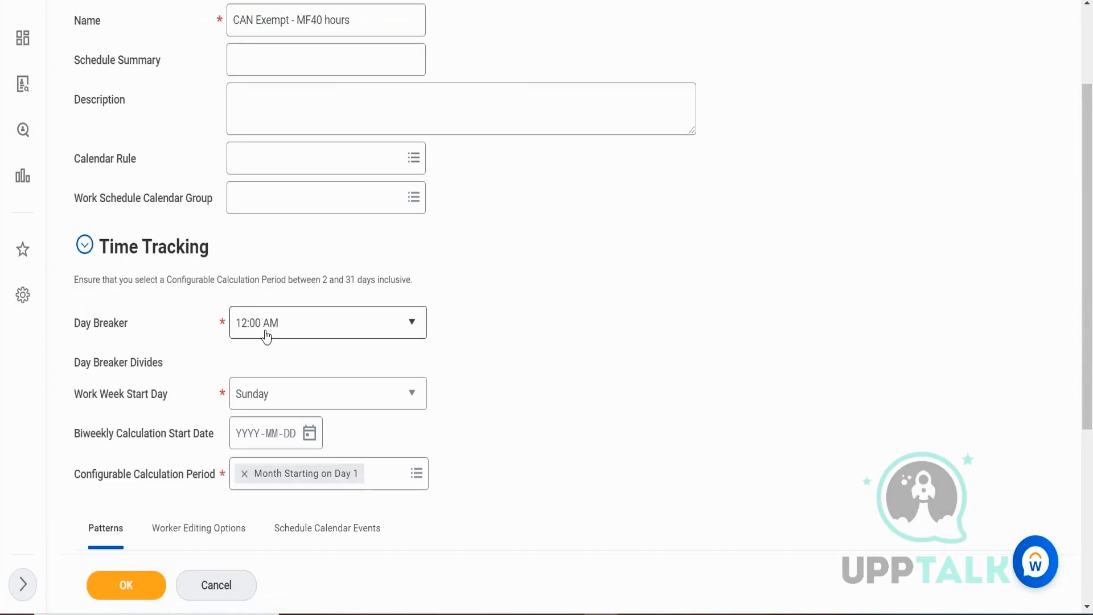
mouse_move(267, 335)
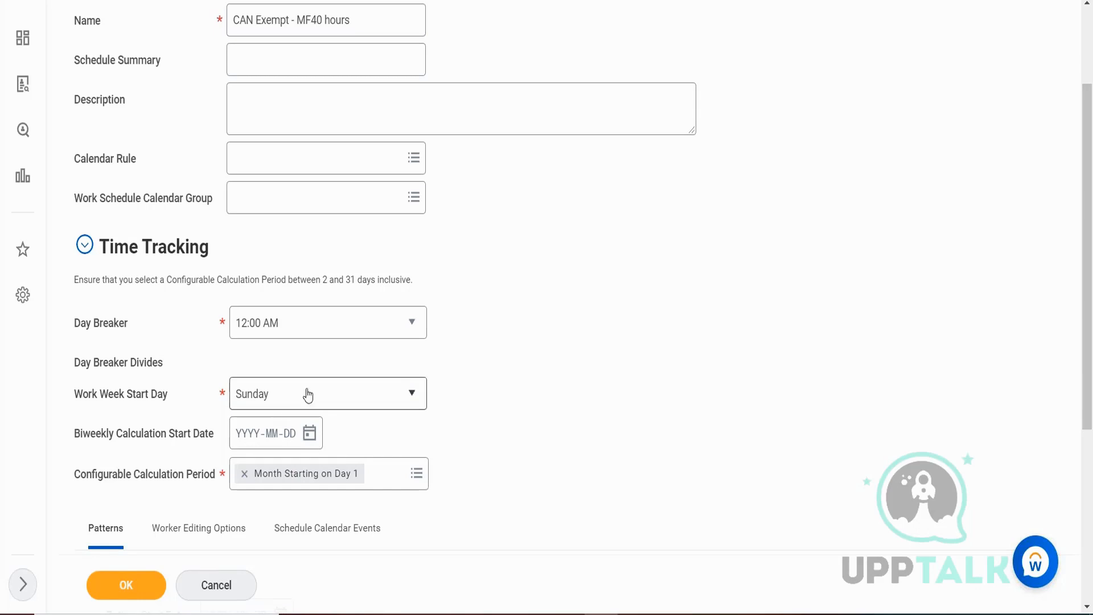
mouse_move(380, 325)
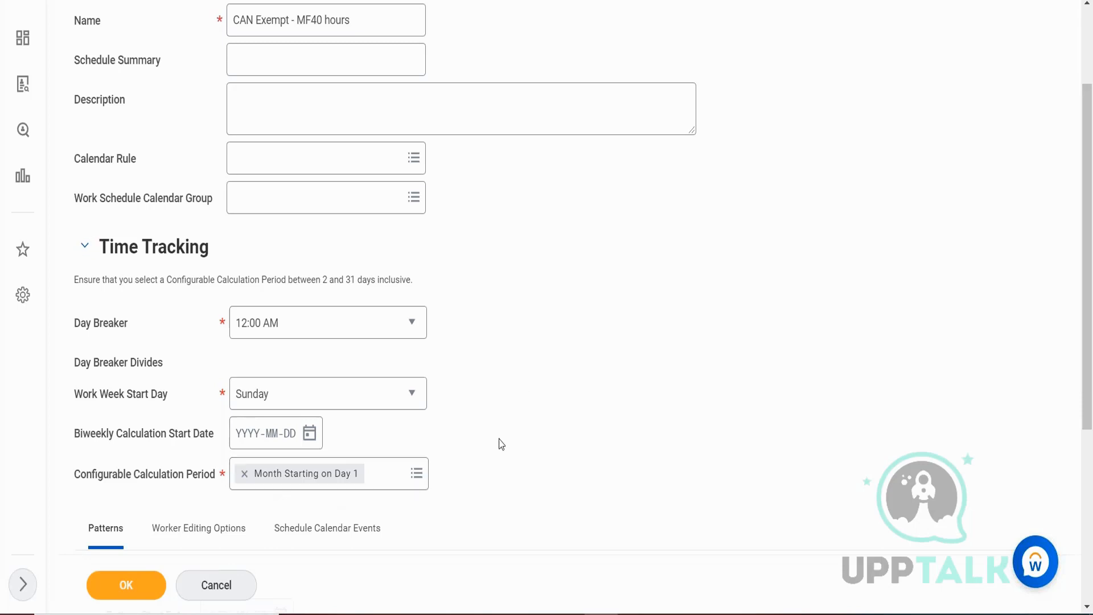
scroll(500, 444, down, 1)
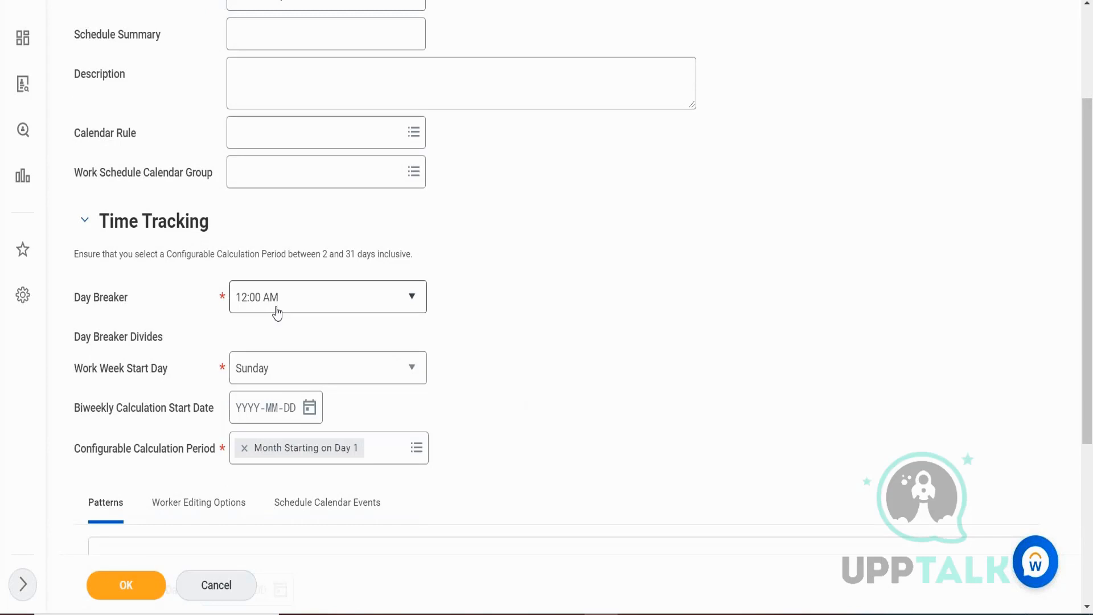
click(83, 233)
Set the calendar's Pattern Start Date to 2021-01-01.
scroll(440, 225, down, 1)
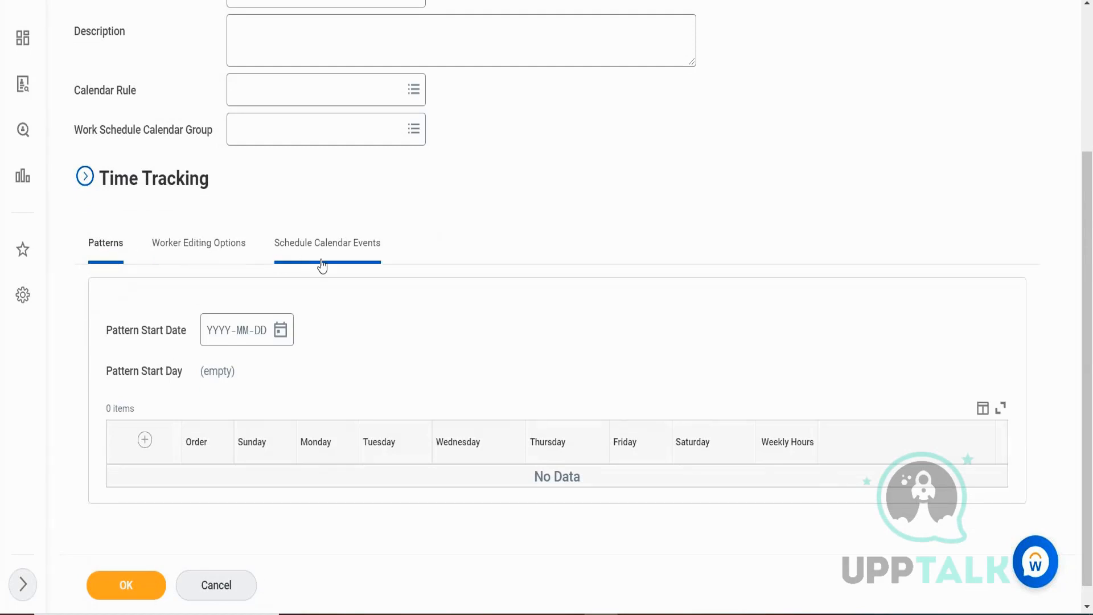
mouse_move(197, 340)
drag(336, 389, 215, 331)
click(215, 331)
text(2021-)
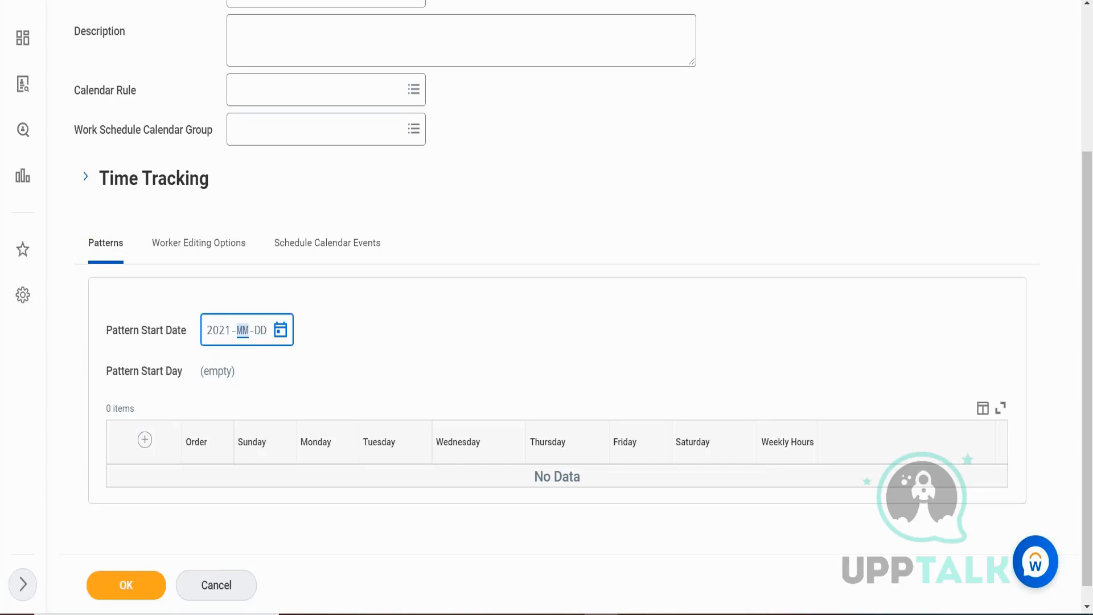
text(01-01)
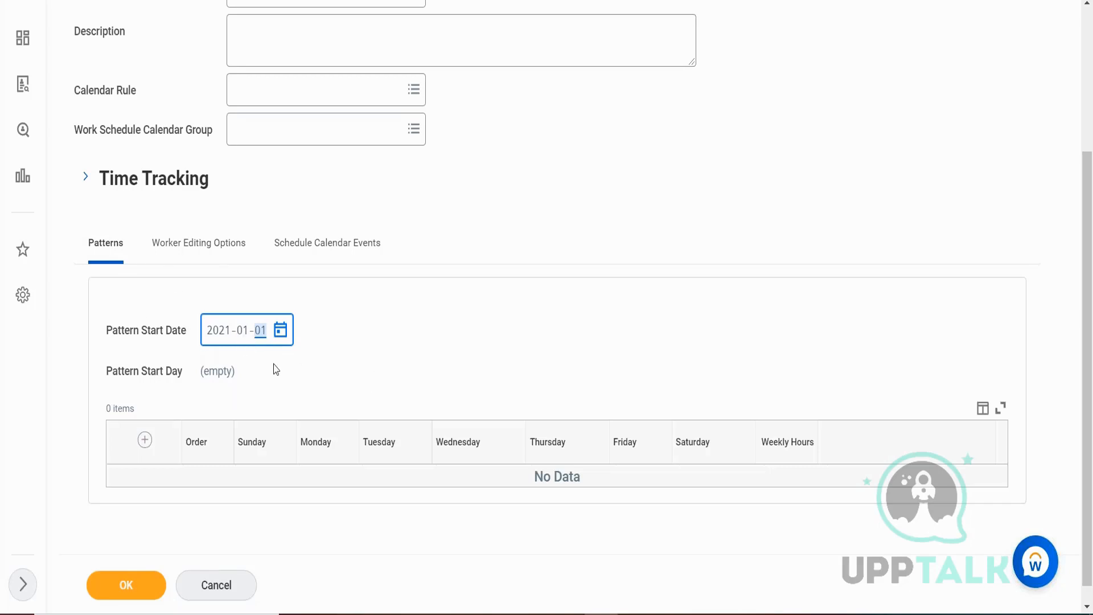
Add a row to the calendar's weekly patterns and open its pattern details.
click(146, 445)
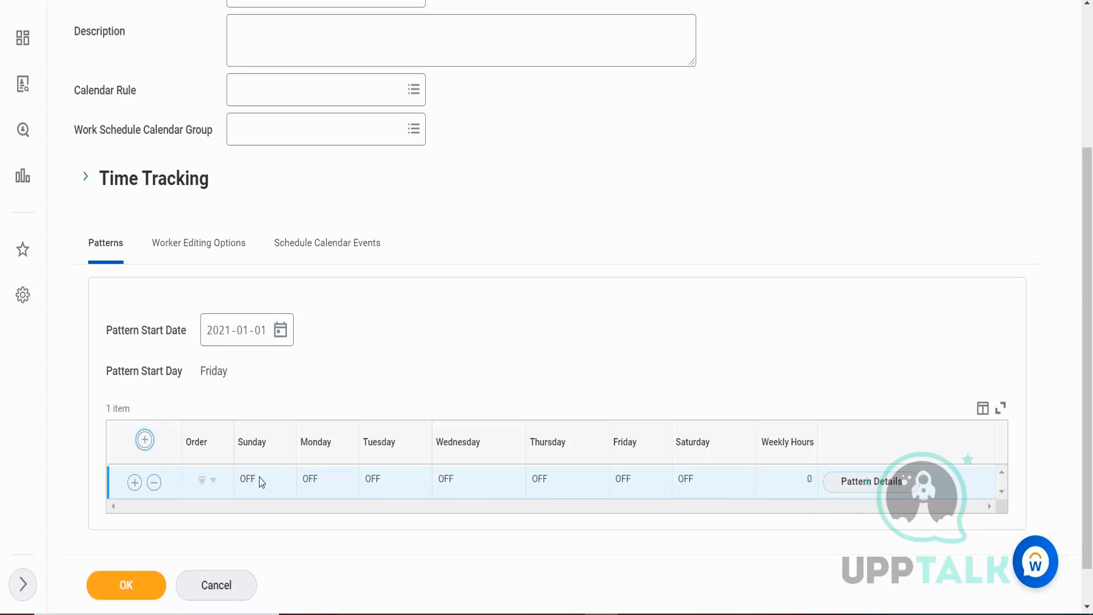
click(875, 485)
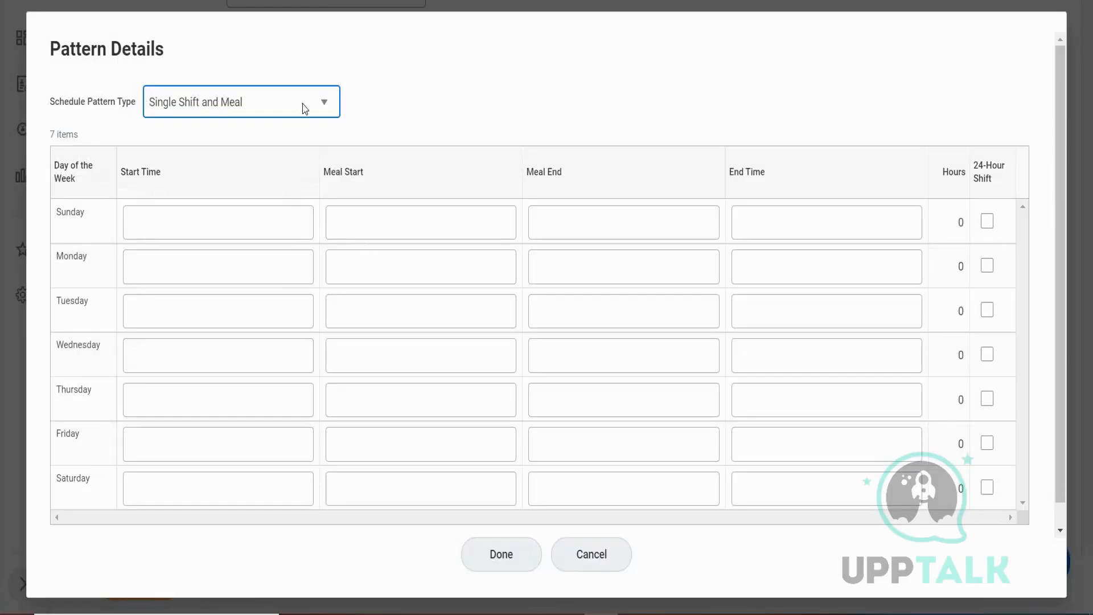
click(188, 223)
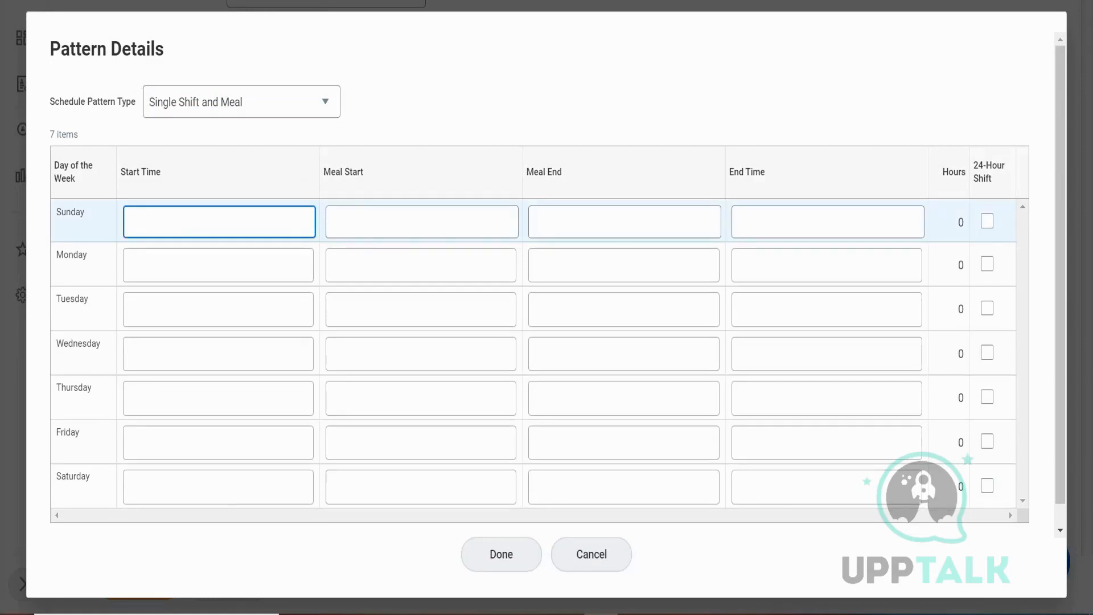
Set Monday's shift to 09:00 AM–07:00 PM with a meal from 12:00 PM to 01:00 PM.
click(205, 269)
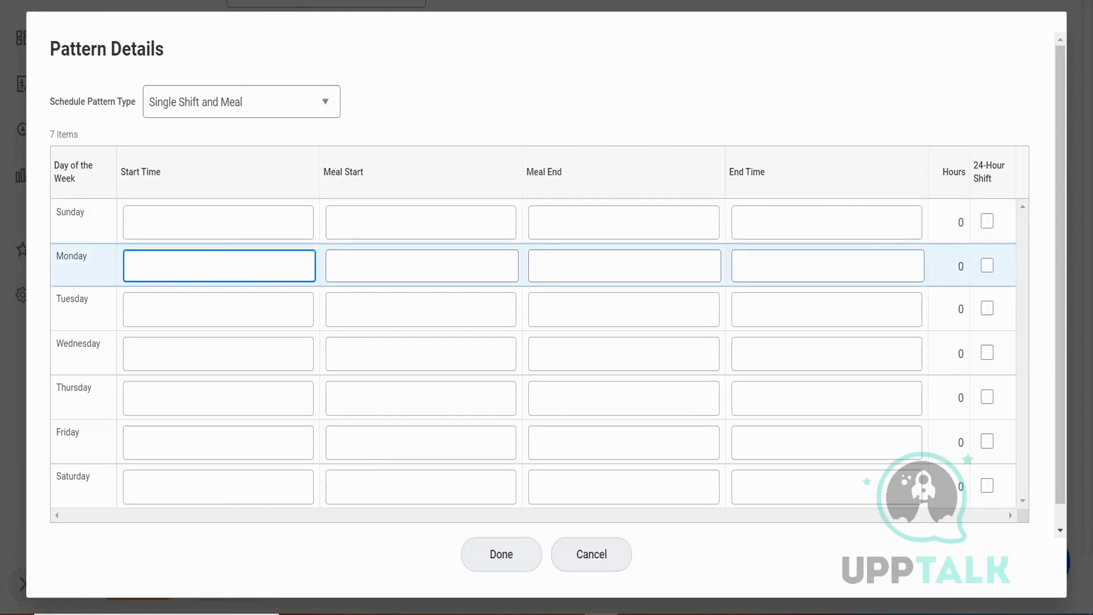
text(9:00 AM)
click(422, 266)
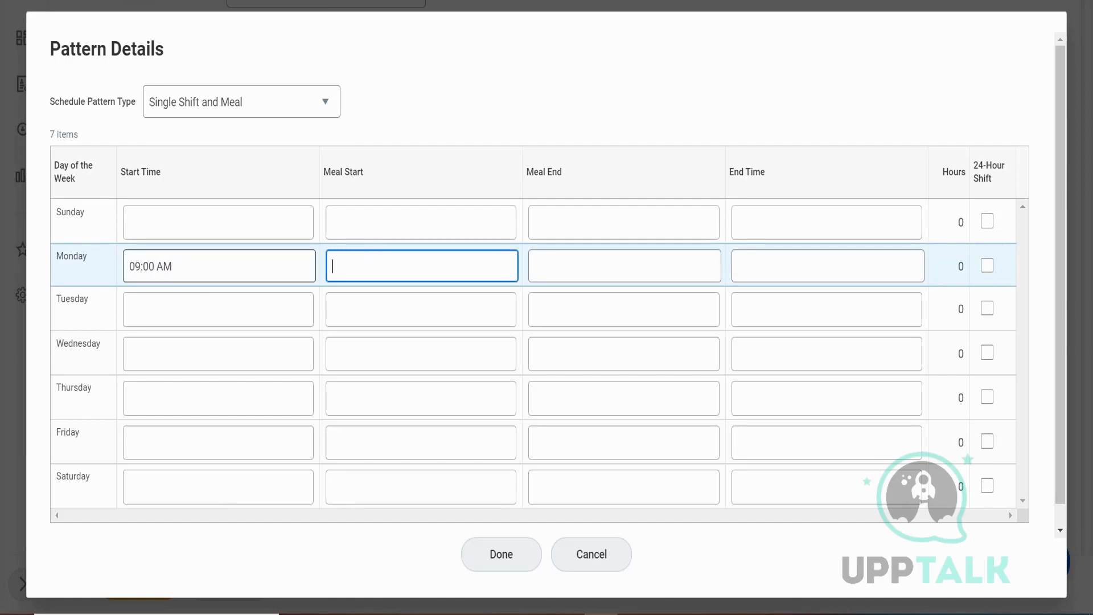
text(12:00)
click(536, 266)
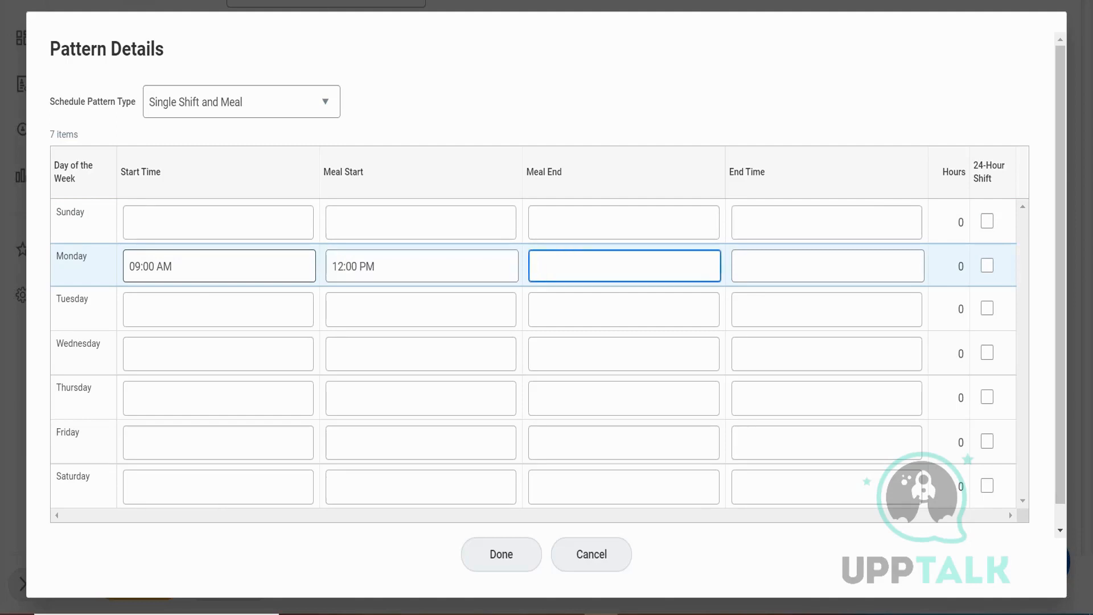
text(13)
click(739, 266)
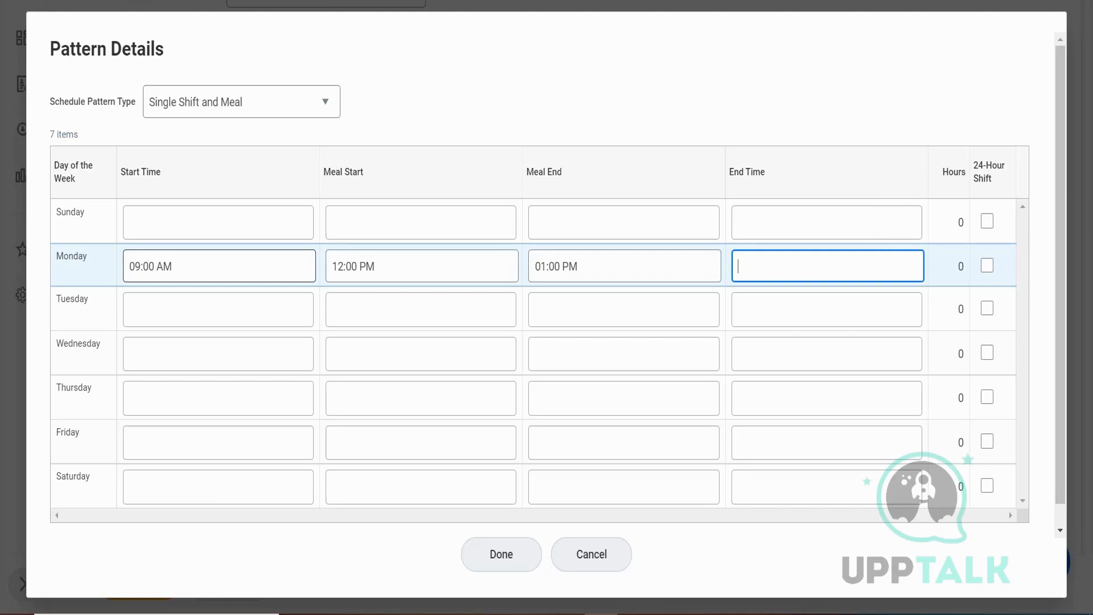
text(19)
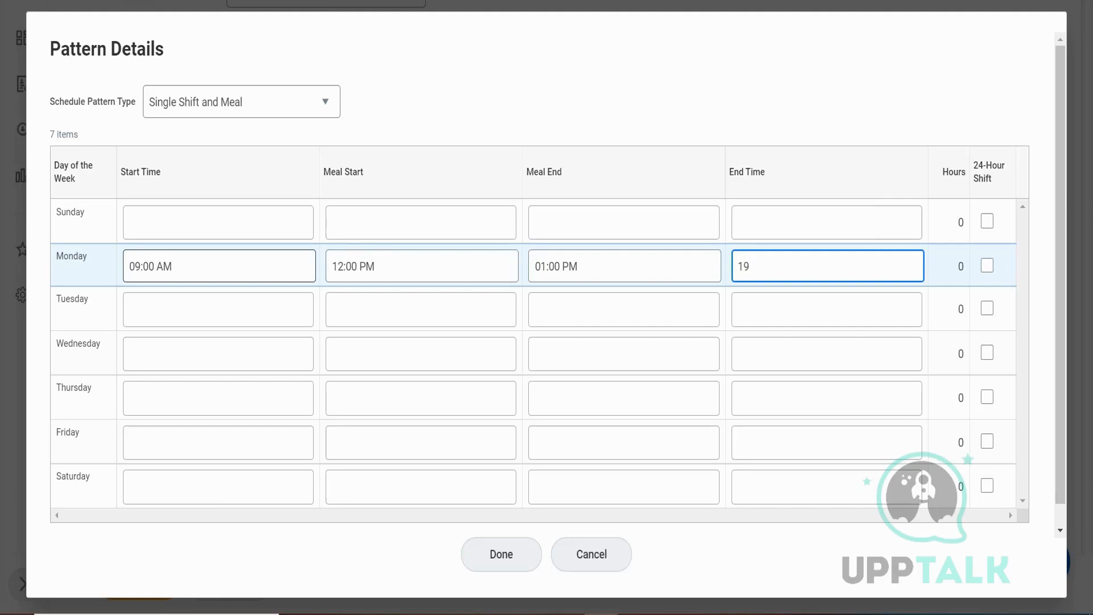
Set Tuesday's shift to 10:00 AM–07:00 PM with a meal from 01:00 PM to 01:30 PM.
click(125, 316)
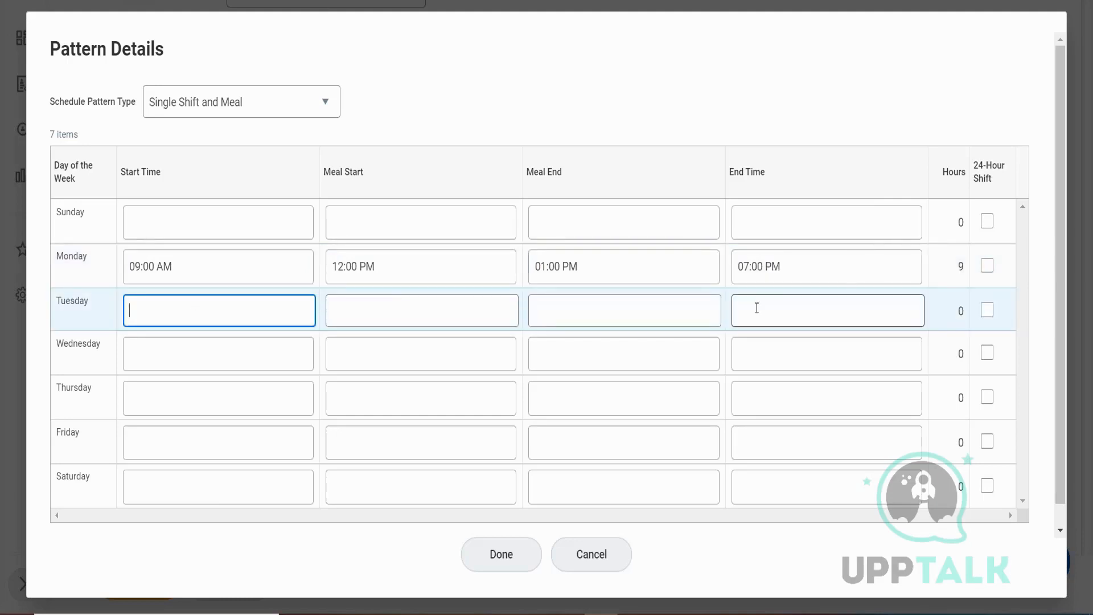
text(10)
key(Tab)
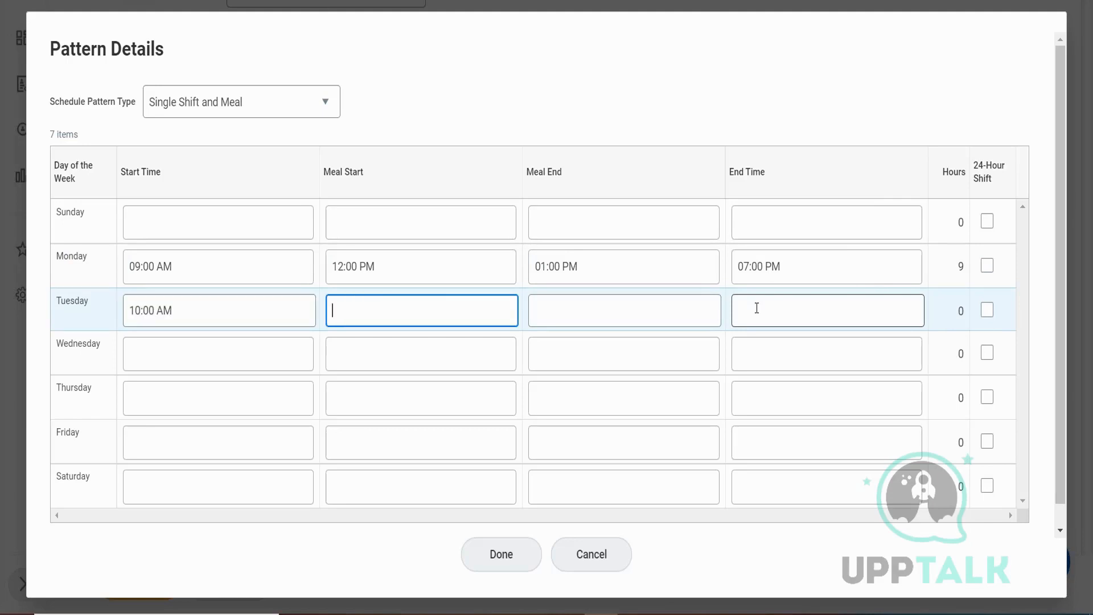
text(13)
key(Tab)
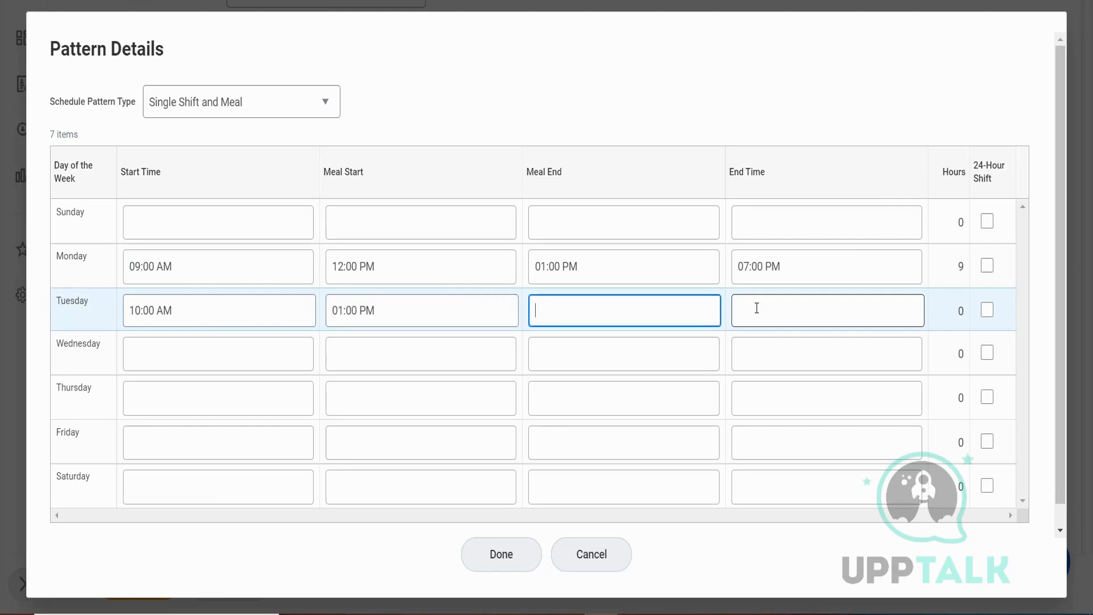
text(1330)
key(Tab)
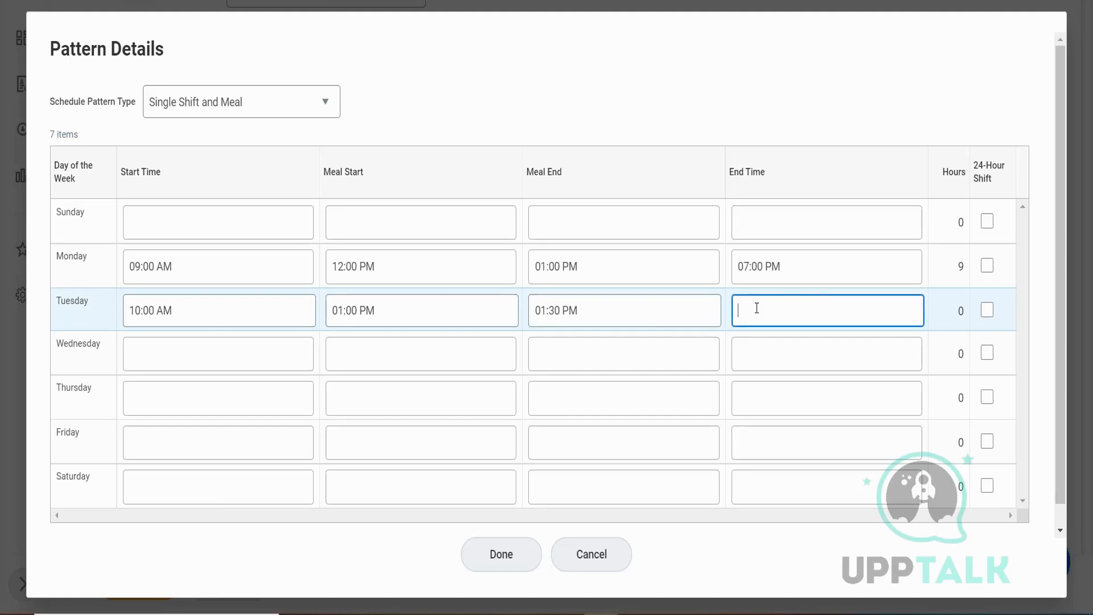
text(19)
Set Wednesday's shift to 11:00 AM–08:00 PM with a meal from 02:00 PM to 03:00 PM.
click(210, 356)
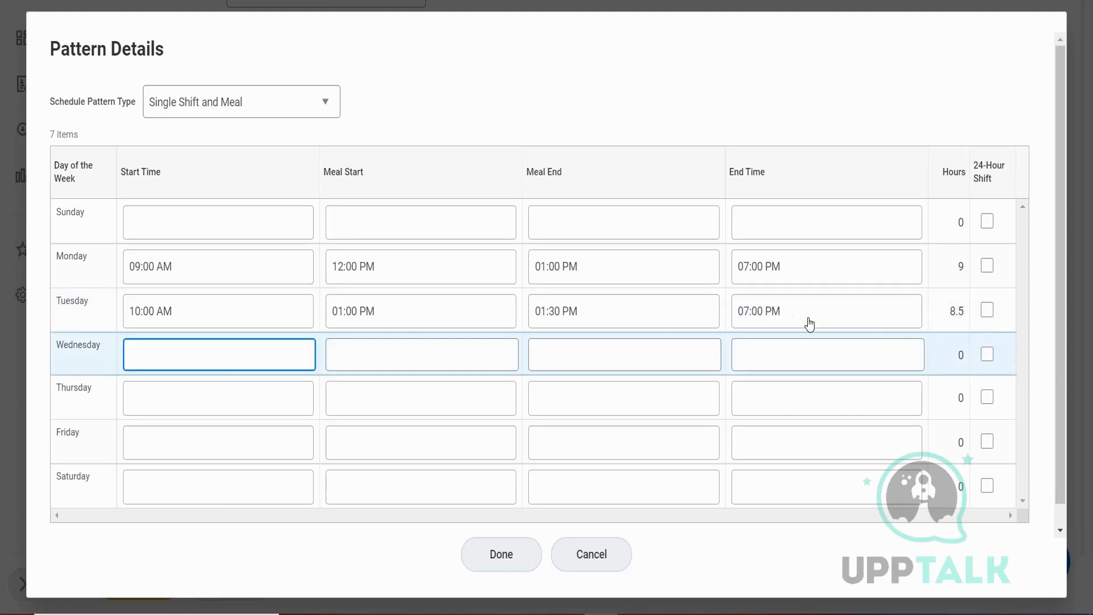
text(11)
click(329, 367)
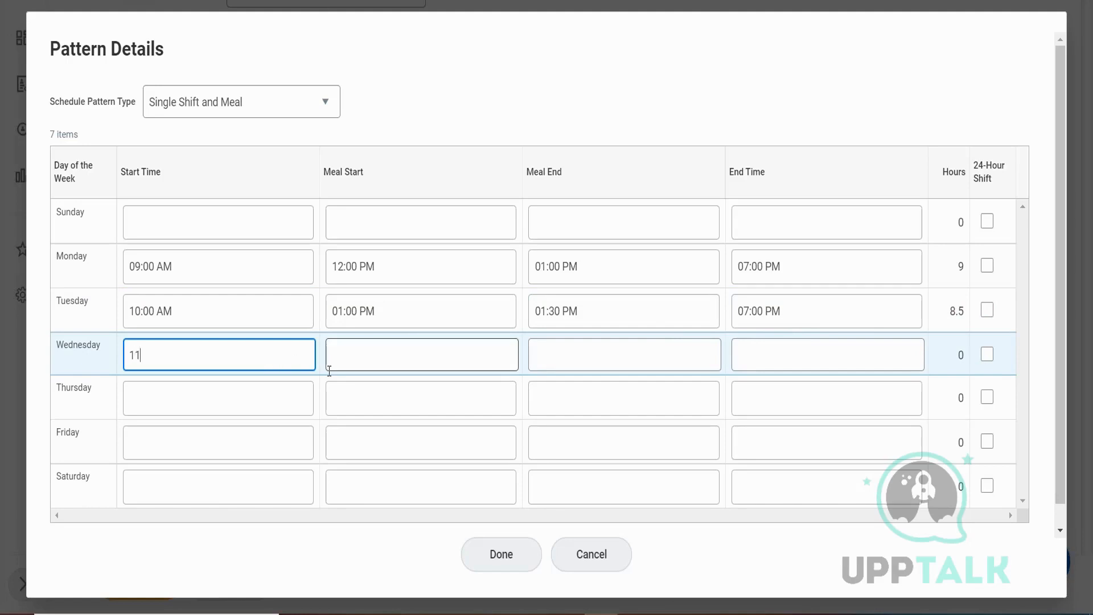
text(14)
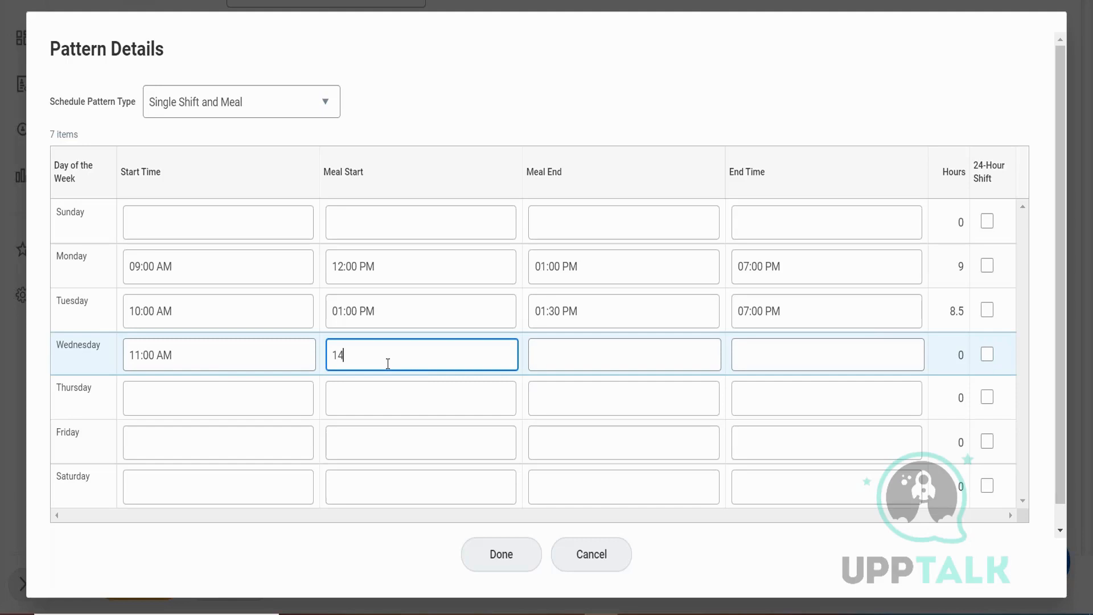
key(Tab)
text(15)
key(Tab)
text(20)
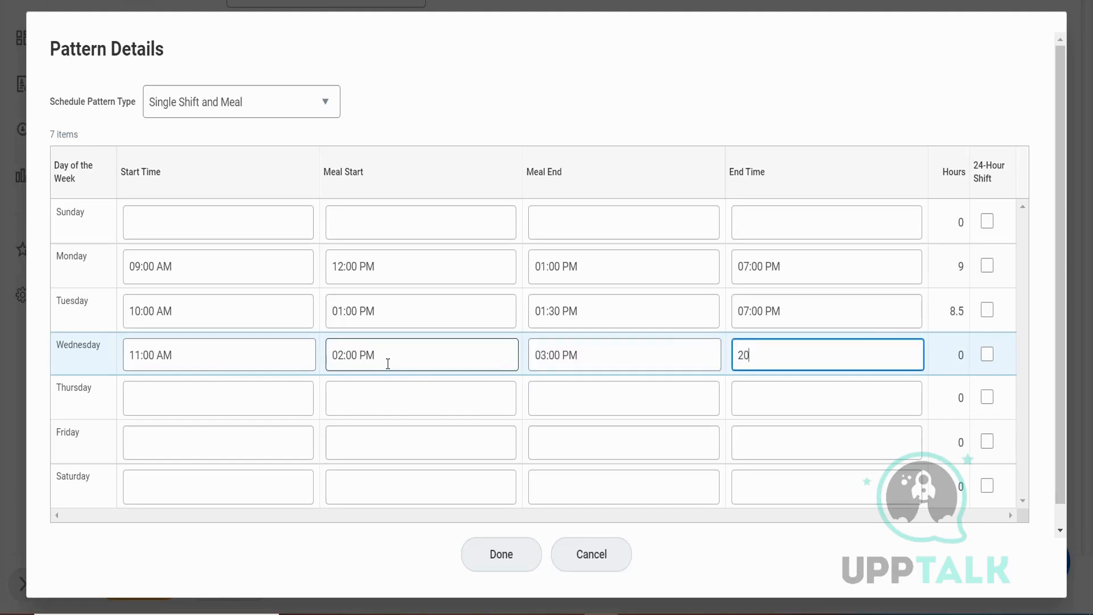
Set Thursday's shift to 10:00 AM–06:00 PM, leaving the meal start and end empty.
click(166, 411)
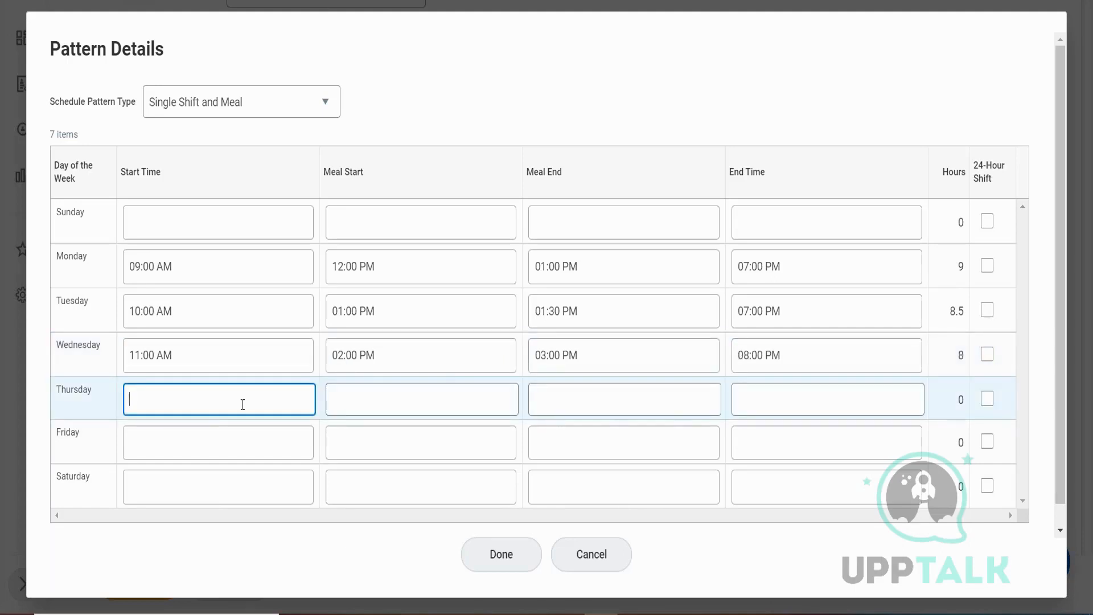
text(10)
key(Tab)
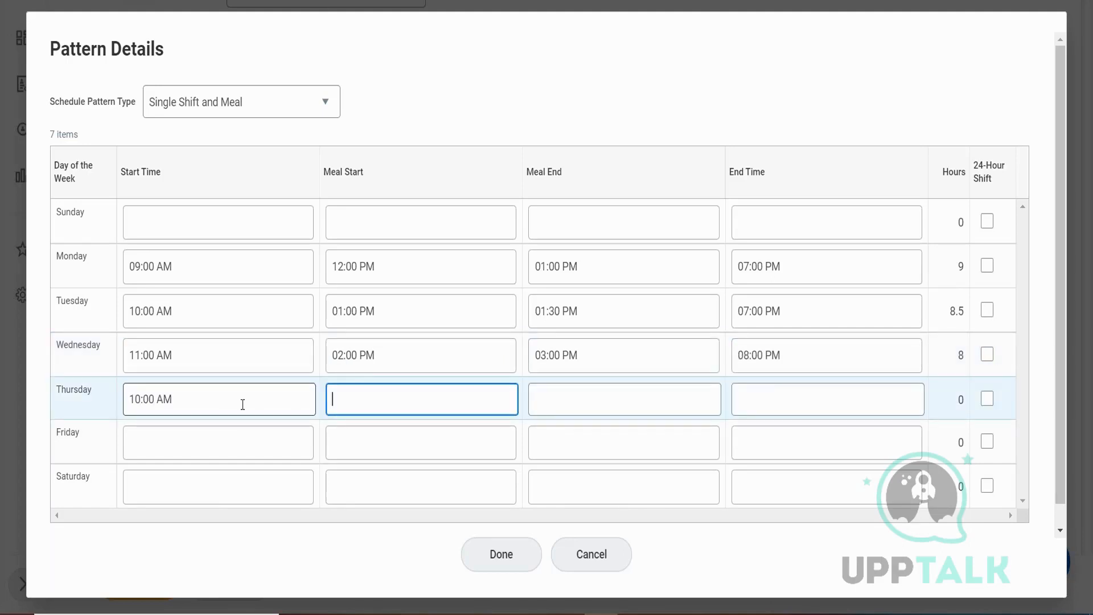
key(Tab)
key(Tab)
text(18)
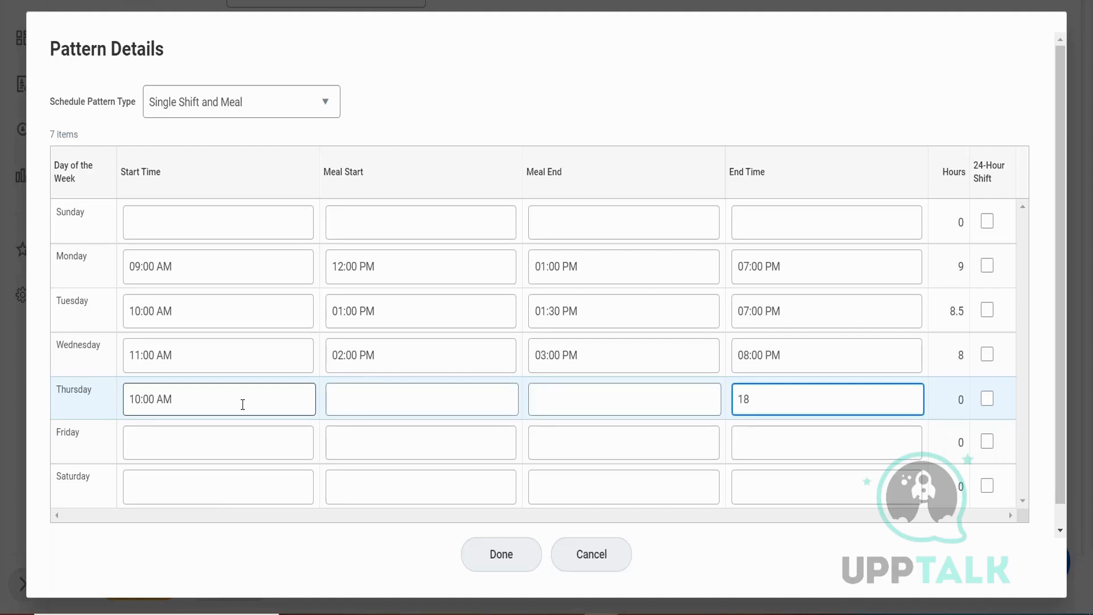
drag(155, 450, 180, 501)
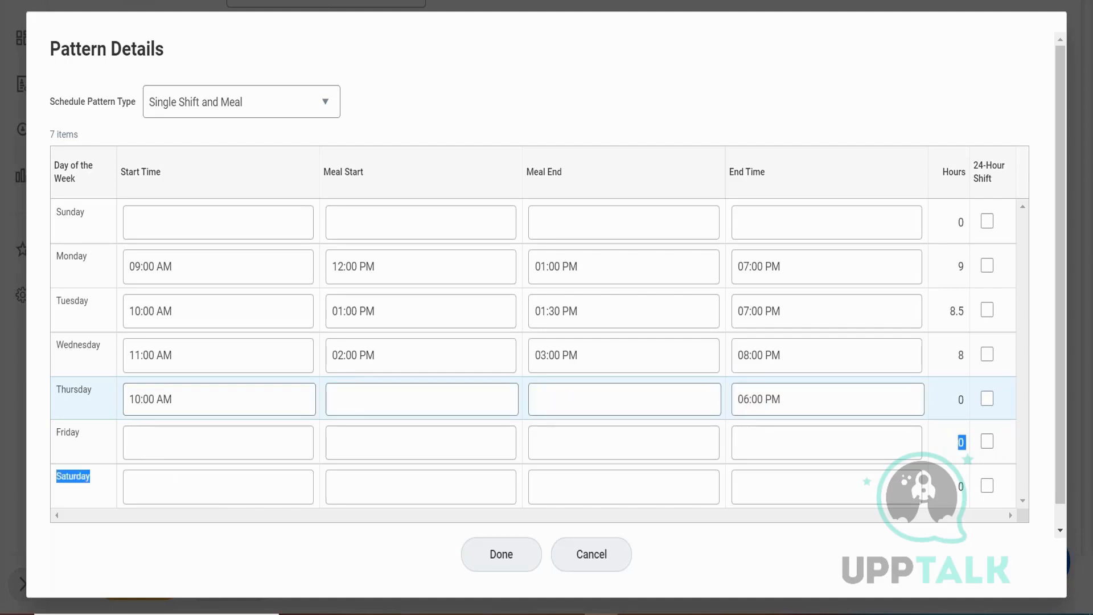
Set Friday's shift to 07:00 AM–03:00 PM with a meal from 11:00 AM to 12:00 PM and accept the pattern details.
click(193, 450)
text(07)
key(Tab)
text(11)
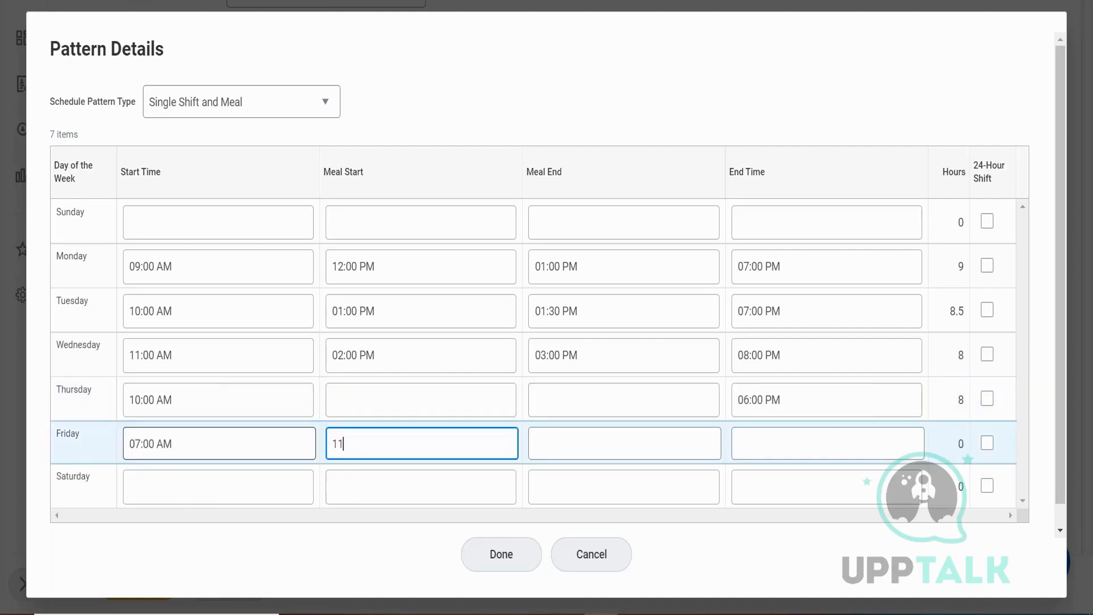
key(Tab)
text(12)
key(Tab)
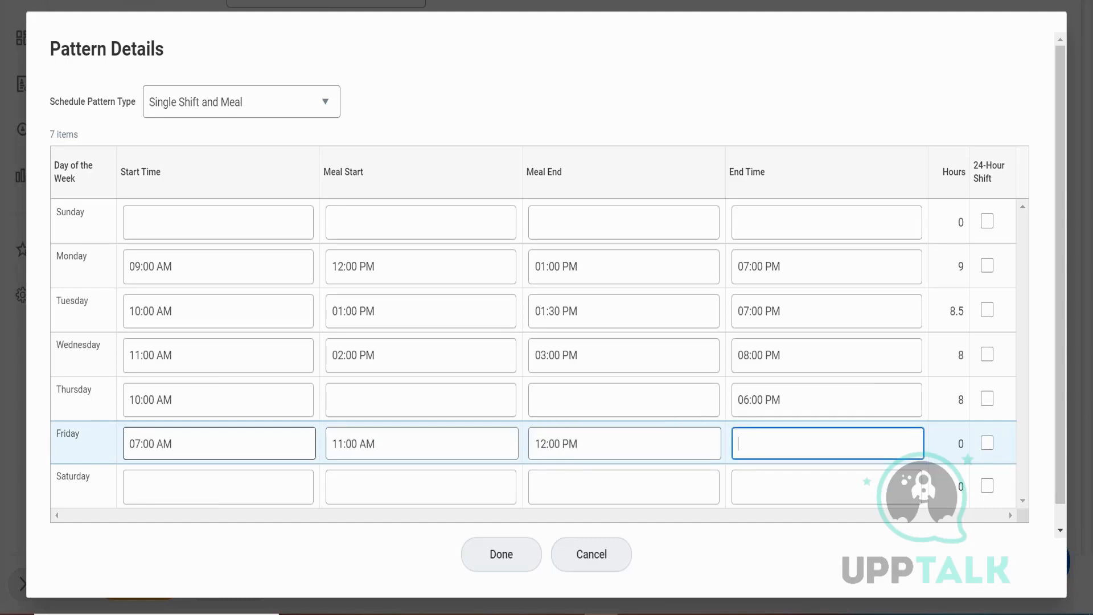
text(15)
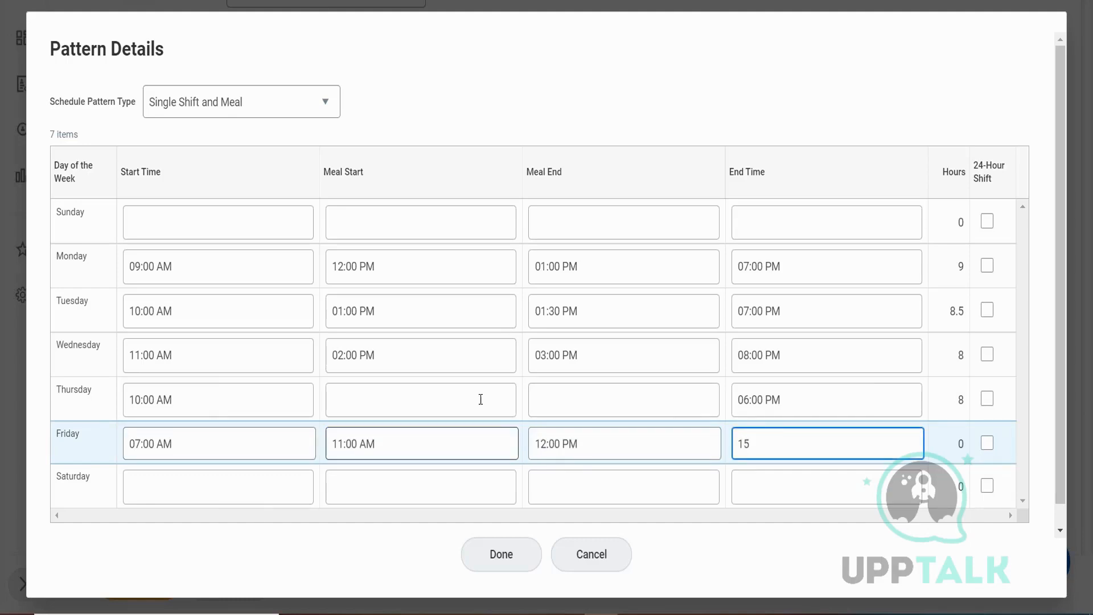
click(597, 91)
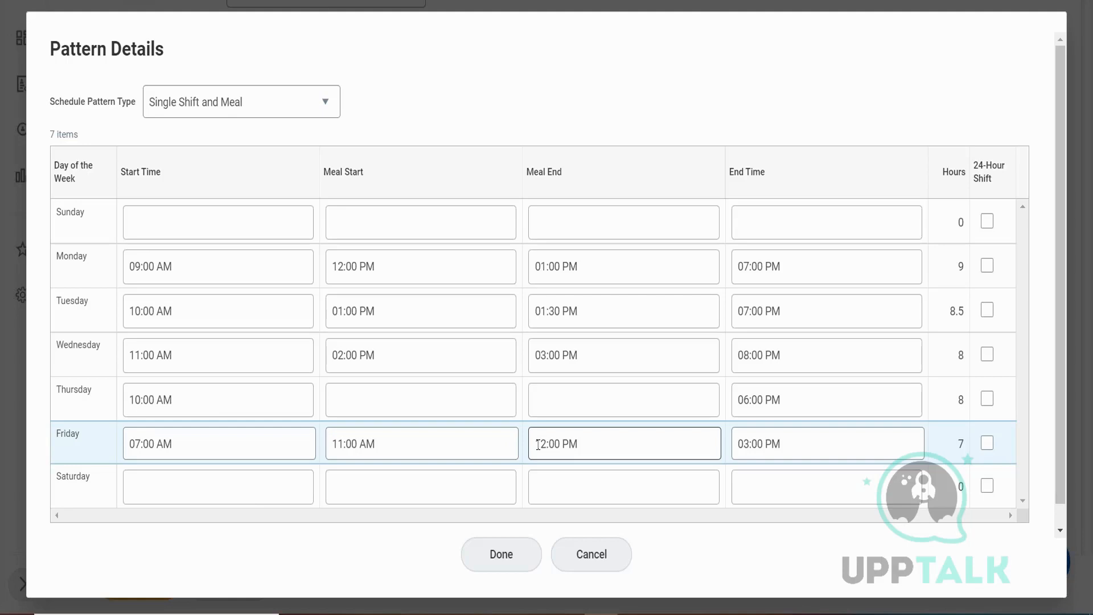
click(510, 569)
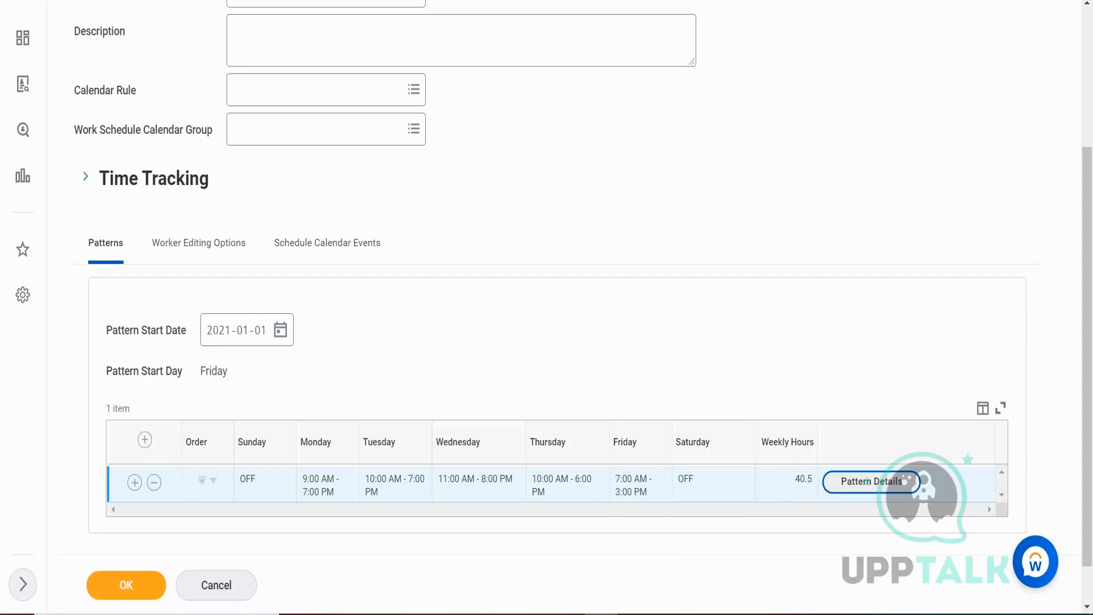
Add a second weekly pattern row, open its pattern details and accept them with all days left empty.
click(143, 441)
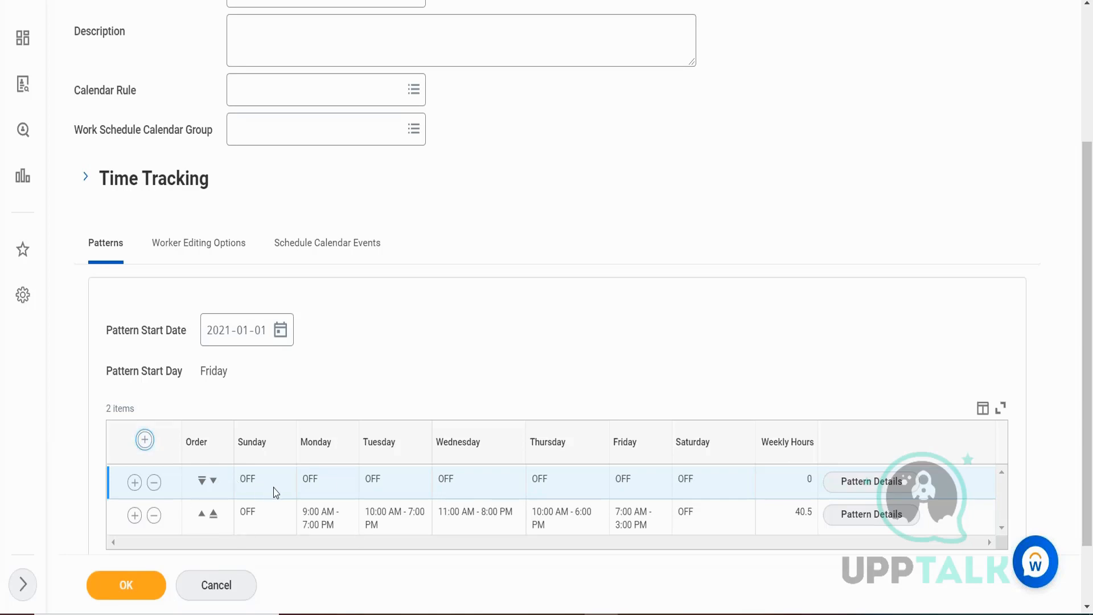
click(848, 483)
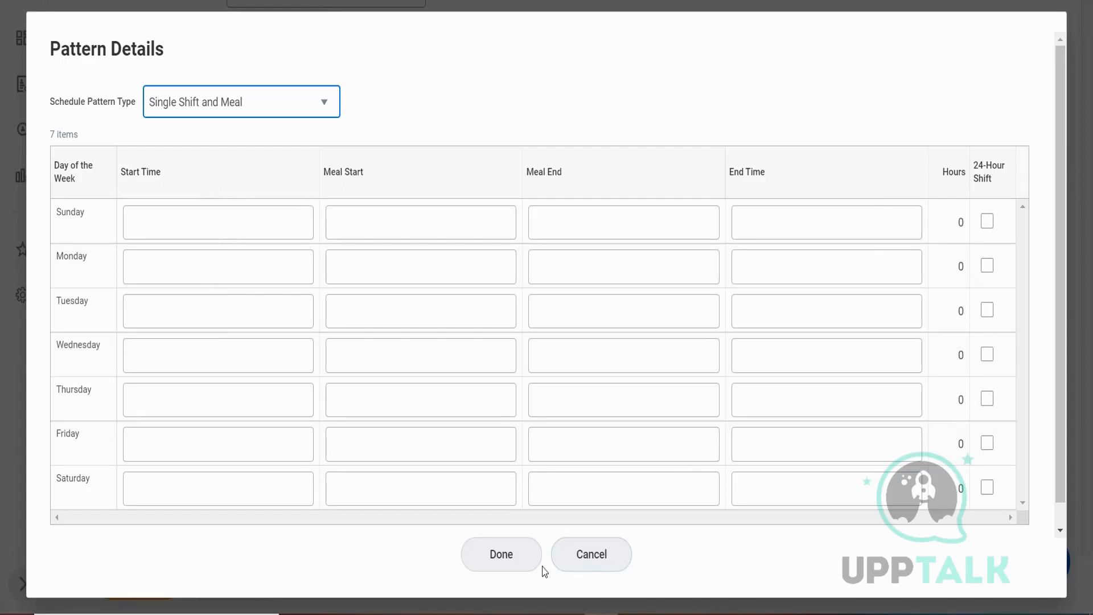
click(487, 552)
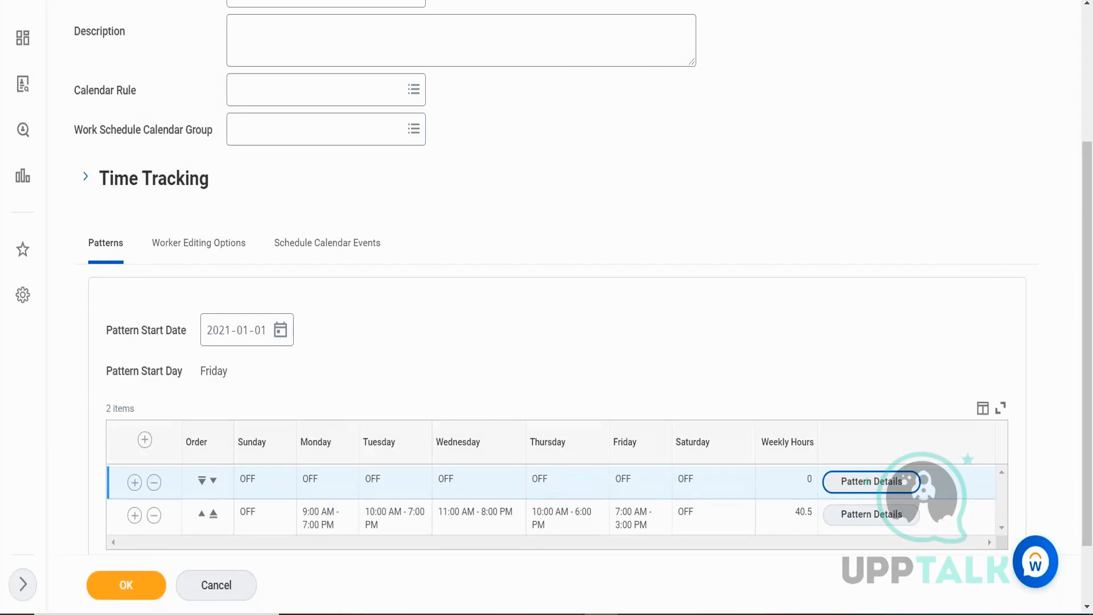
key(XF86AudioLowerVolume)
key(XF86AudioLowerVolume)
key(XF86AudioLowerVolume)
key(XF86AudioLowerVolume)
Replace the global search text with "b", run the search and discard the unsaved work schedule calendar changes.
scroll(244, 189, up, 4)
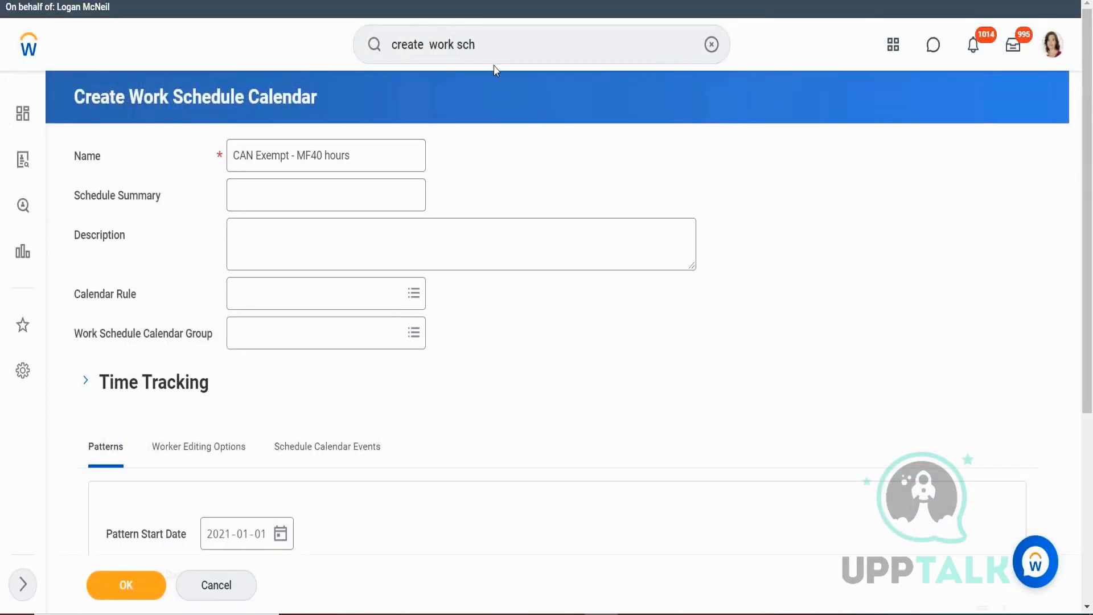
click(480, 45)
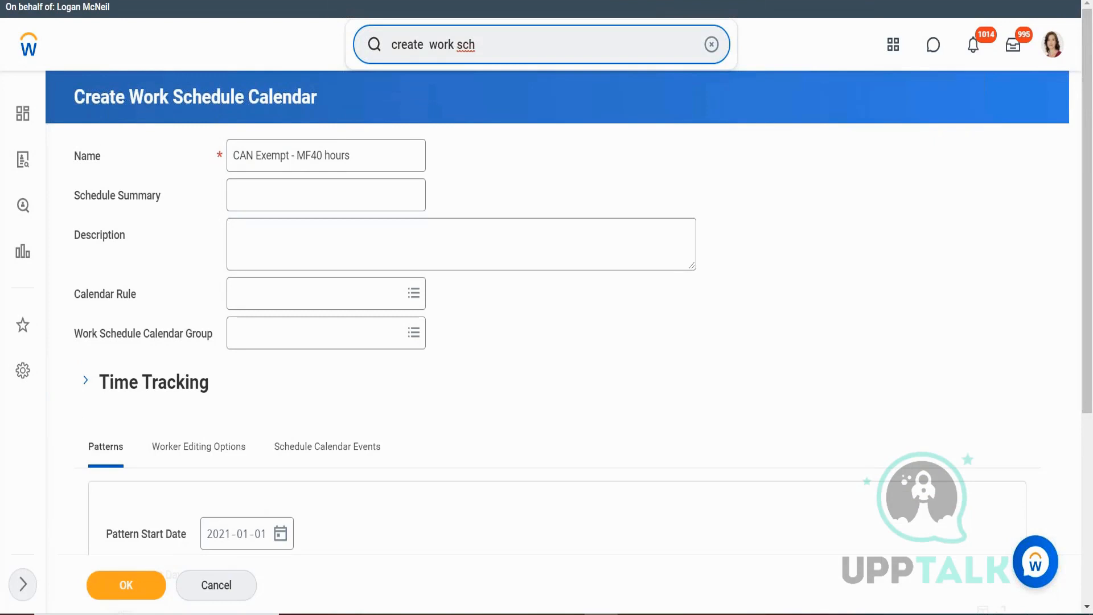
drag(466, 47, 371, 48)
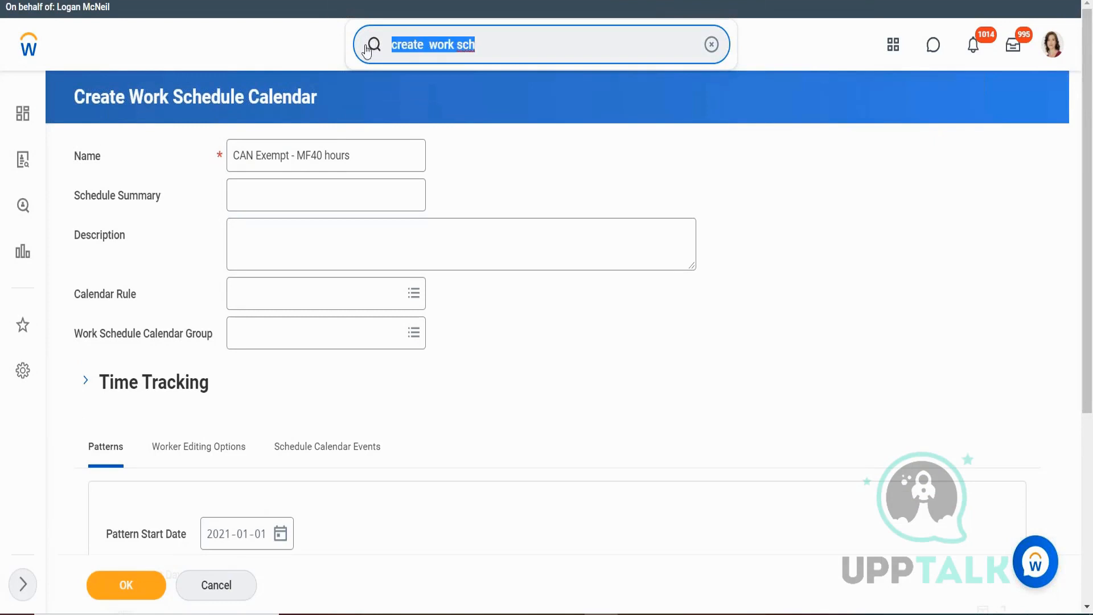
key(BackSpace)
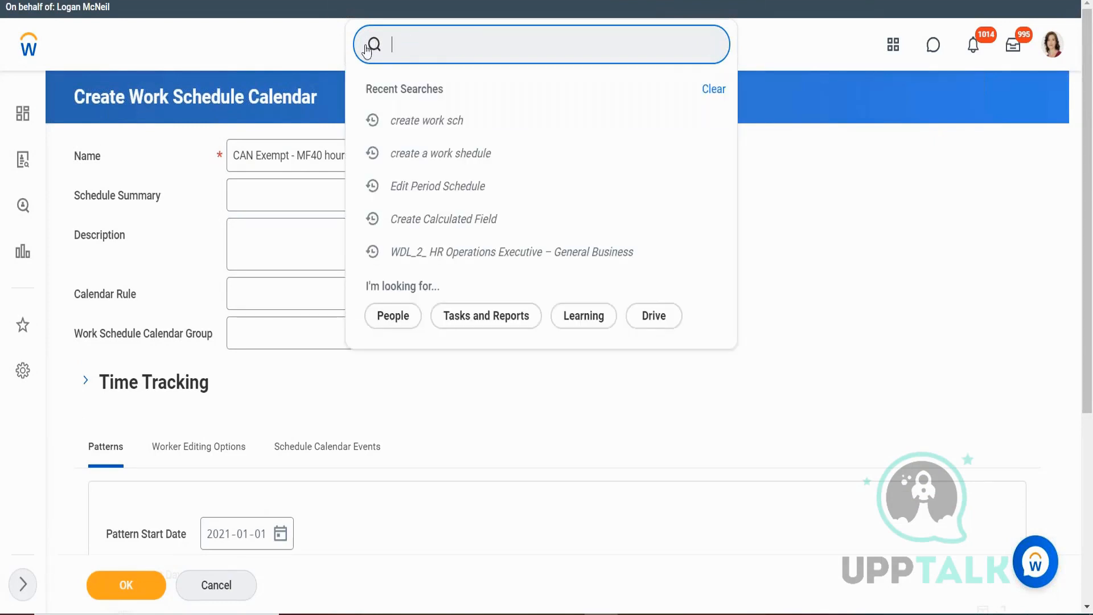
text(b)
key(Return)
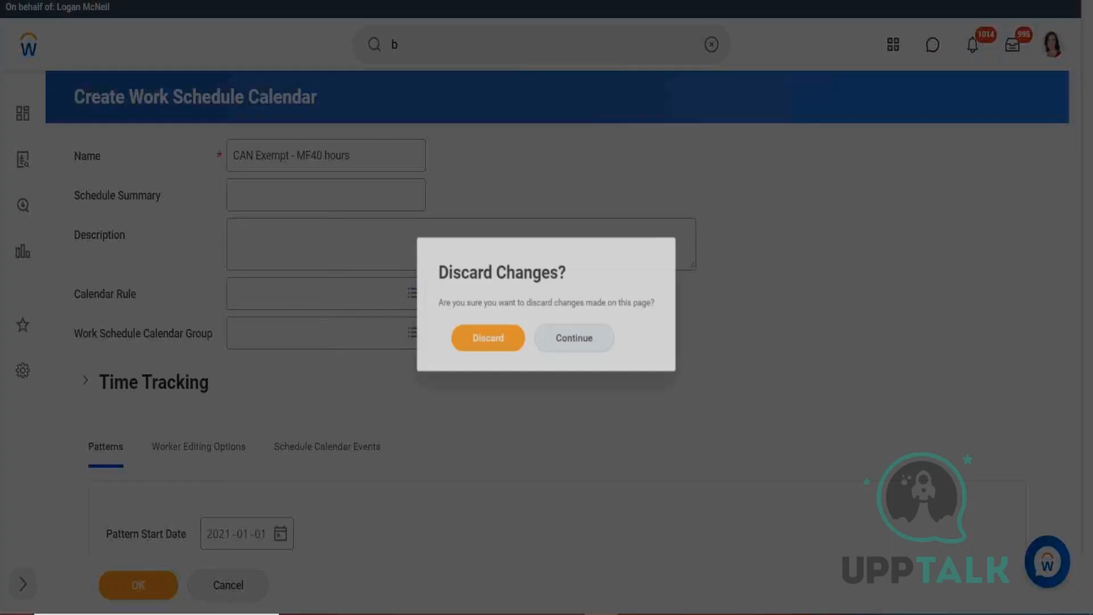
click(456, 344)
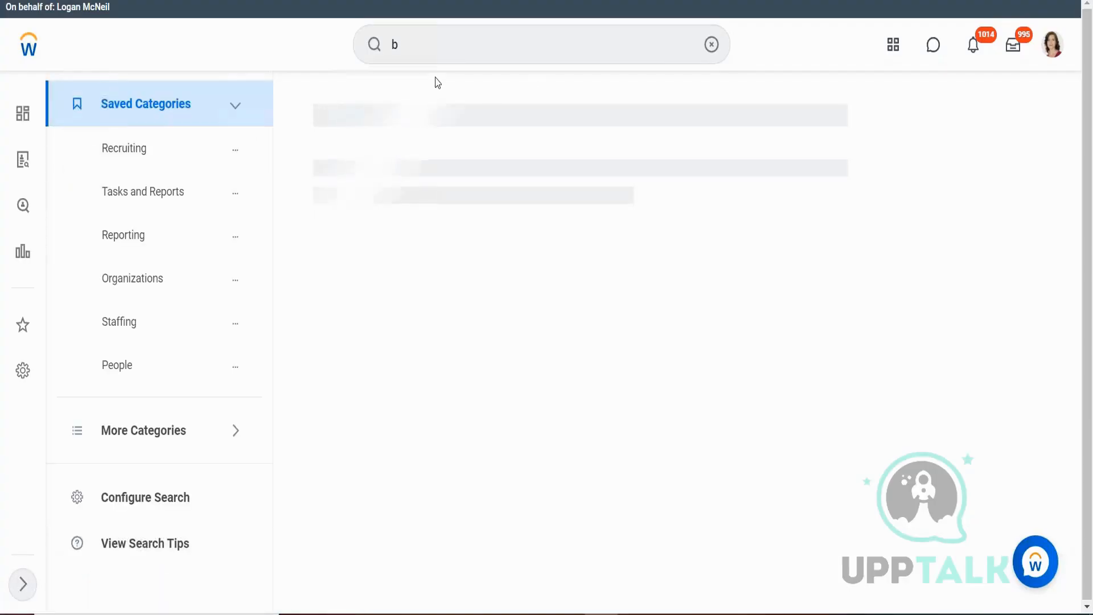
Search for the worker by first name and open the profile of the Director, Payroll Operations in San Francisco.
click(432, 44)
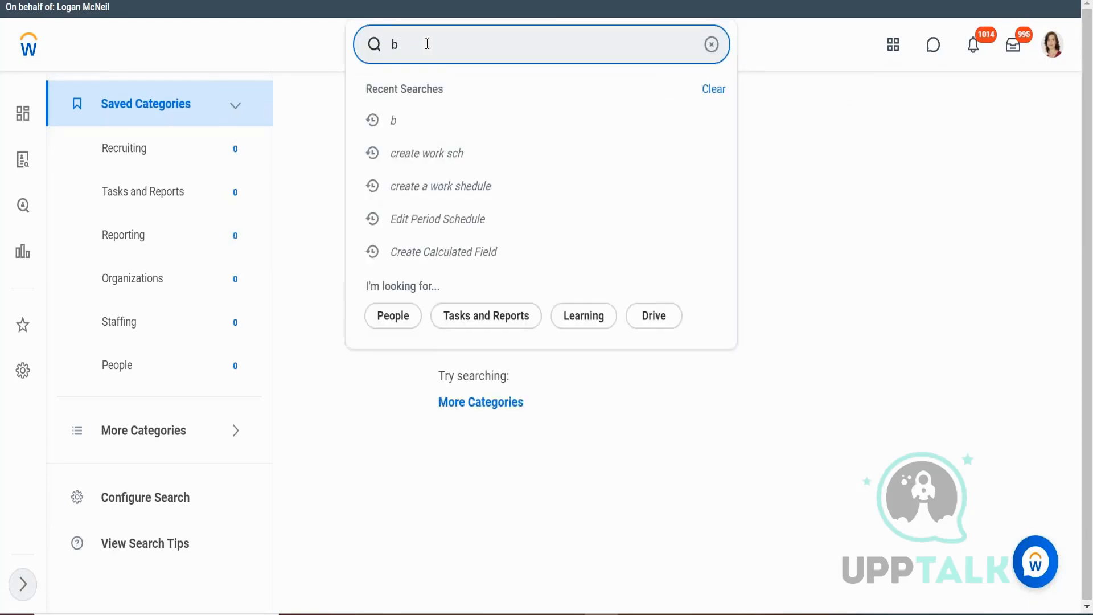
text(etty)
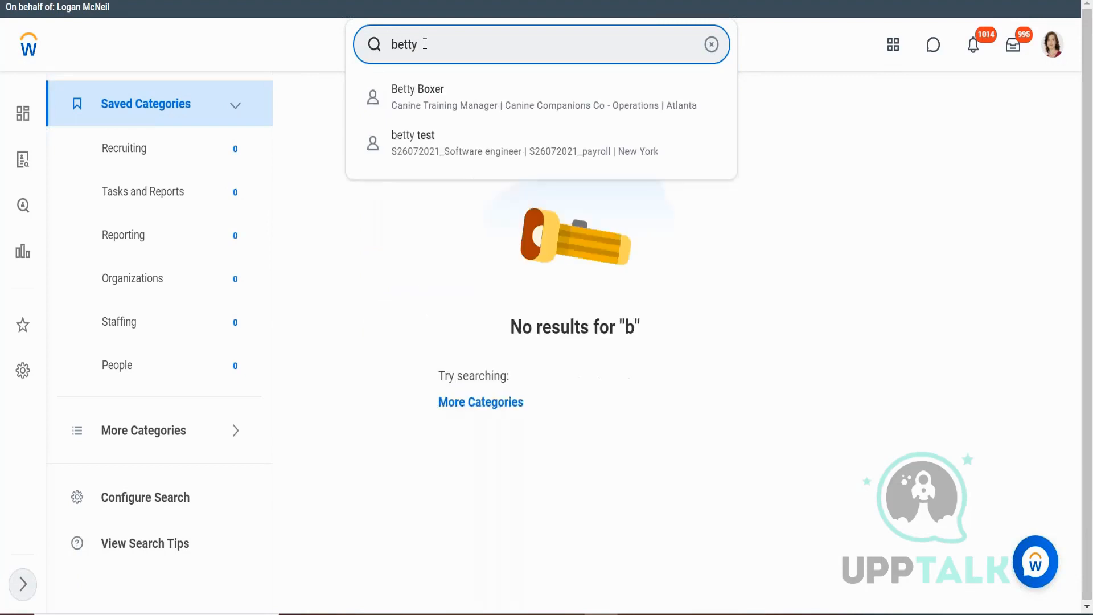
key(Down)
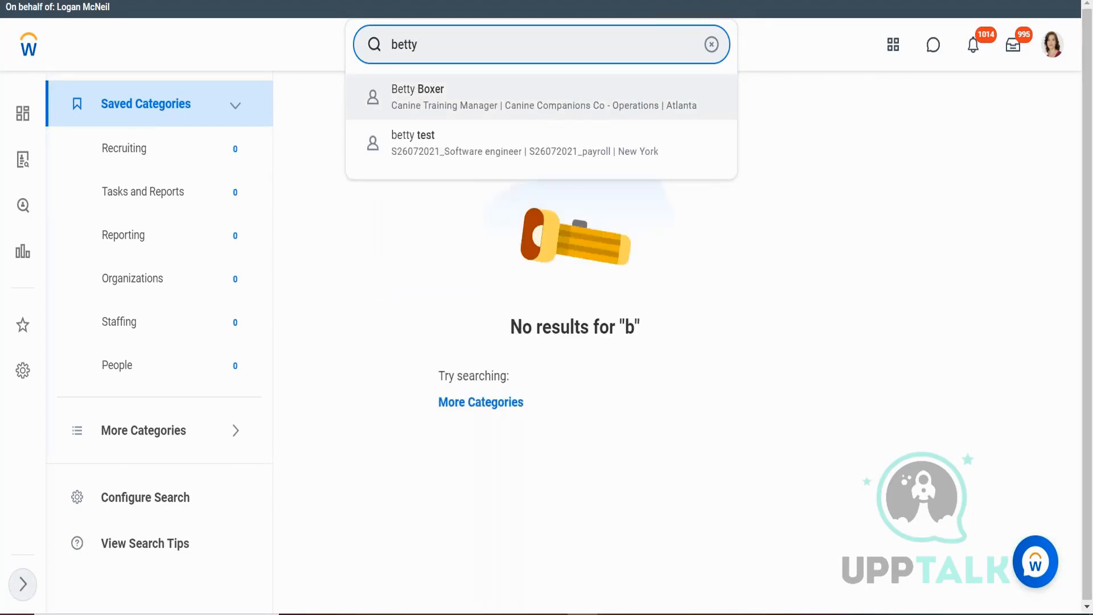
key(BackSpace)
key(BackSpace)
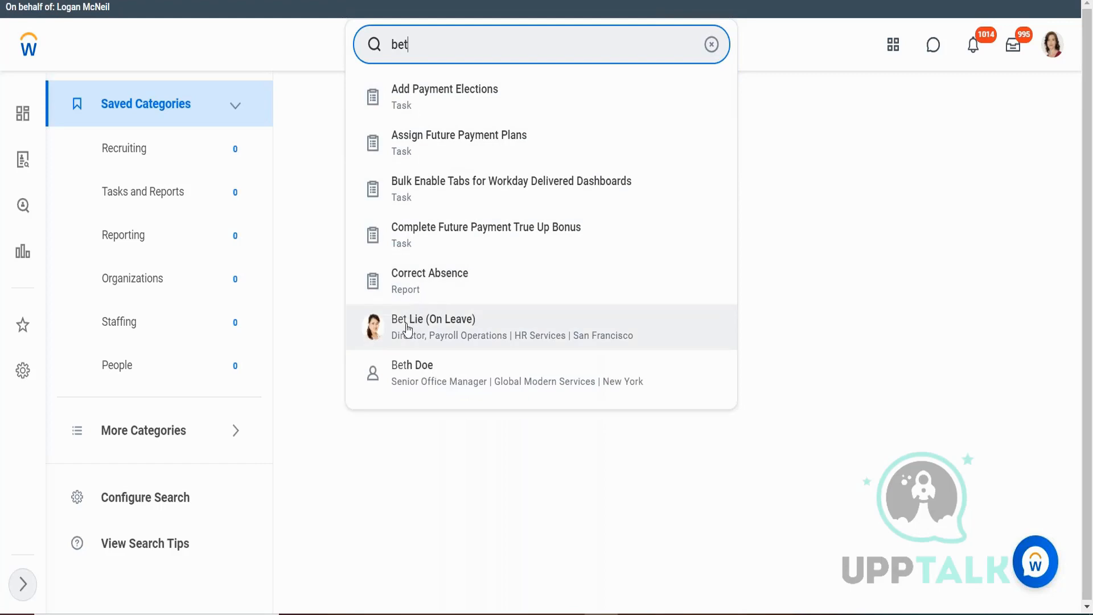
key(Return)
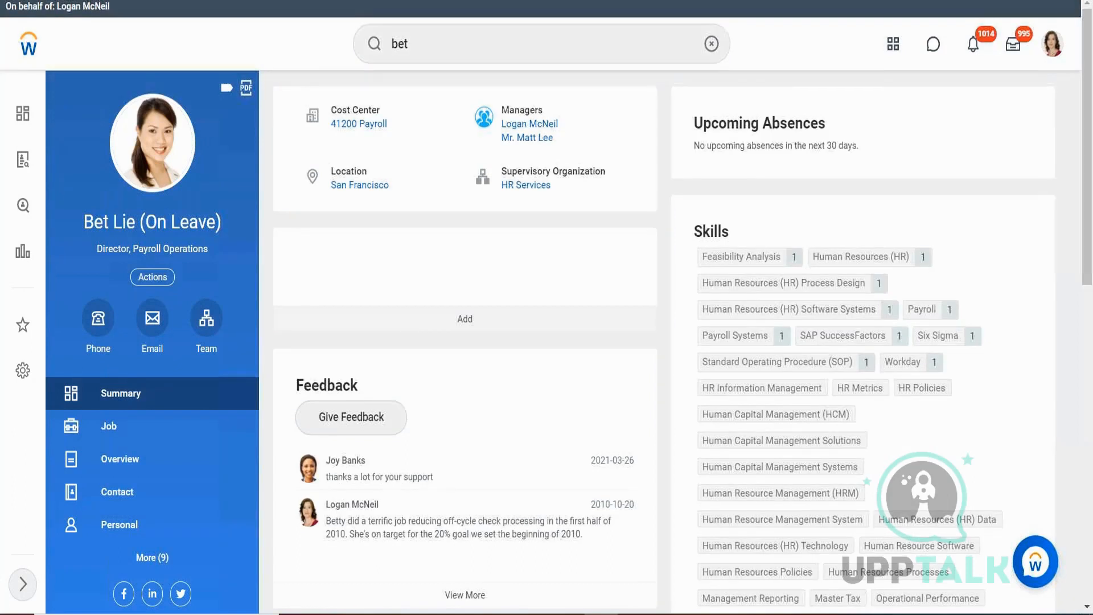
Open the View Schedule for Worker task for this worker in a new tab.
click(152, 276)
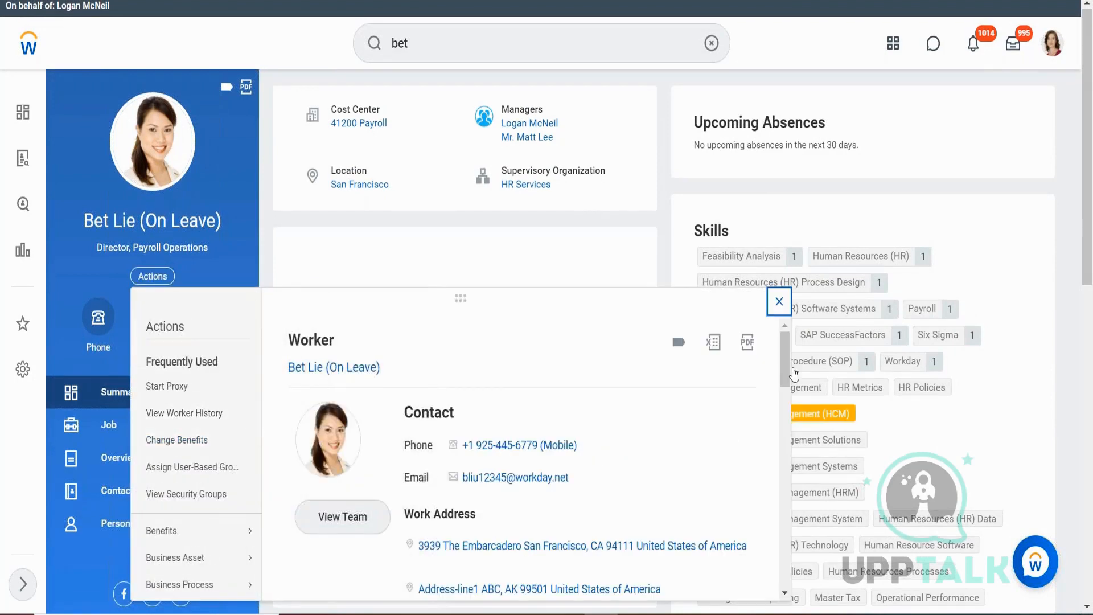
drag(787, 370, 782, 482)
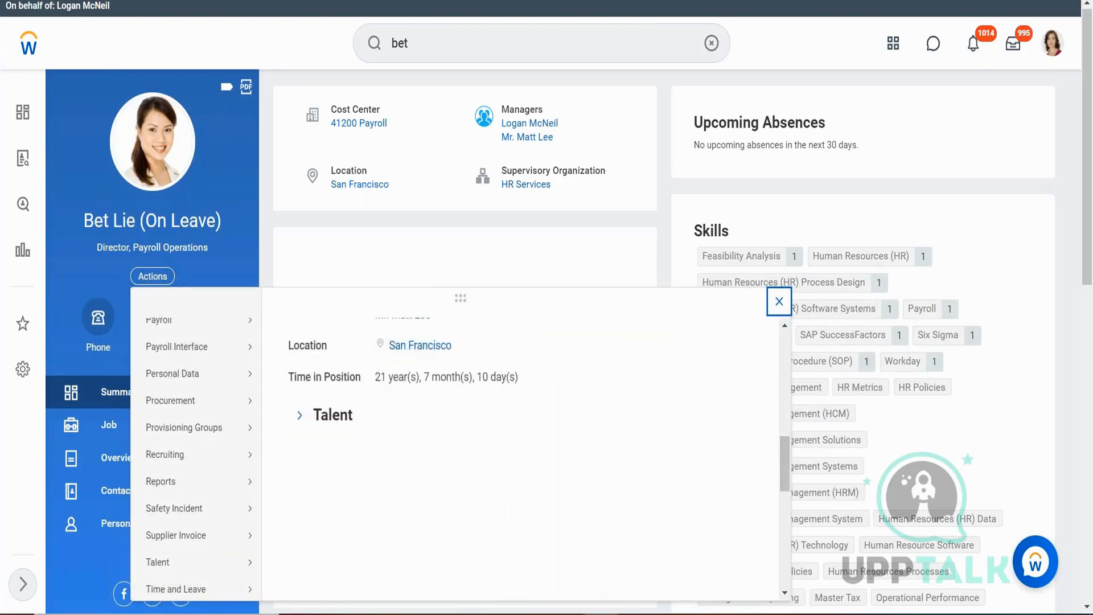
mouse_move(197, 592)
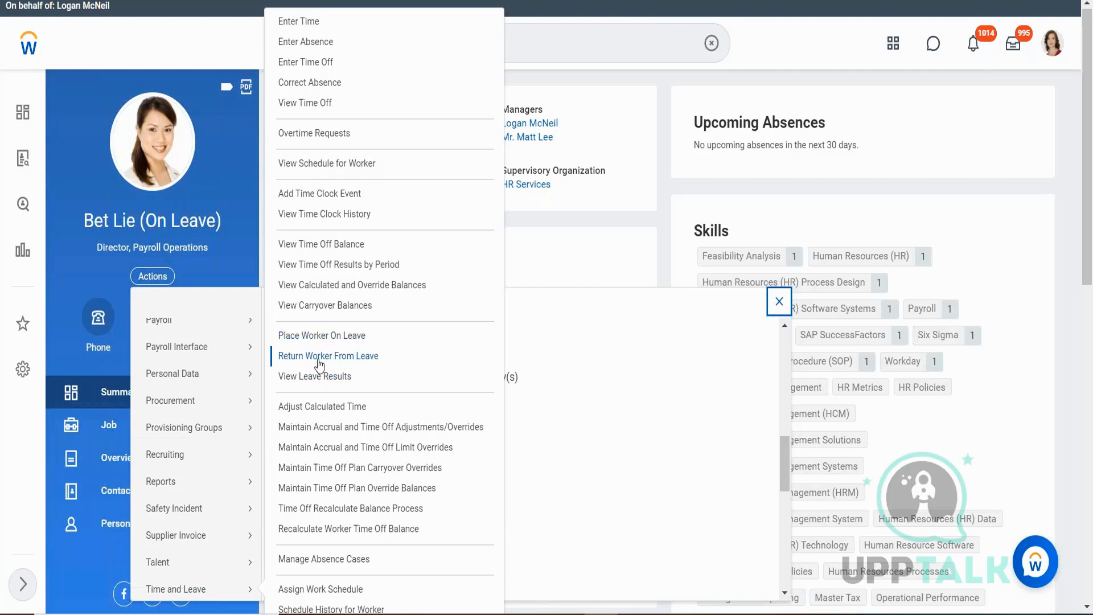
right_click(307, 165)
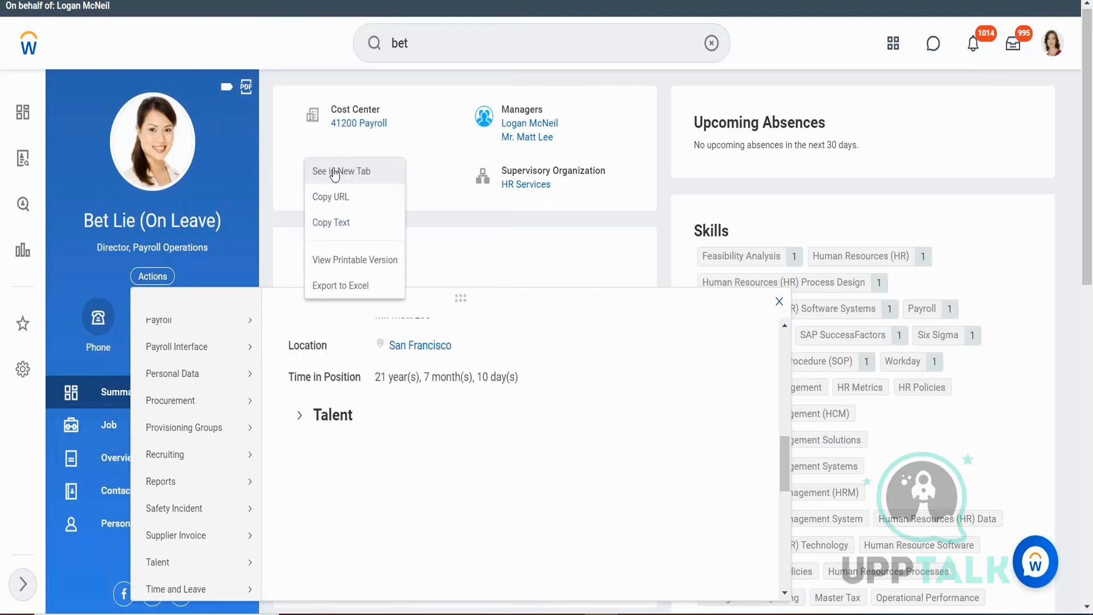
click(342, 175)
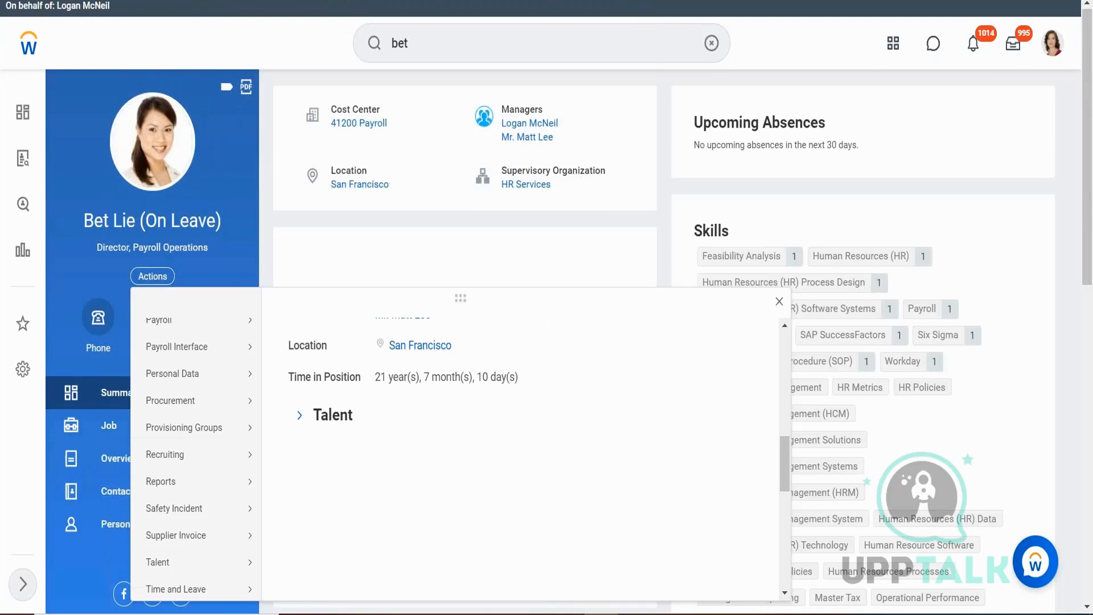
Open View Worker Calendars for this worker in another tab, and run both the worker schedule and calendars views for 2021-08-11.
mouse_move(181, 484)
scroll(181, 491, up, 3)
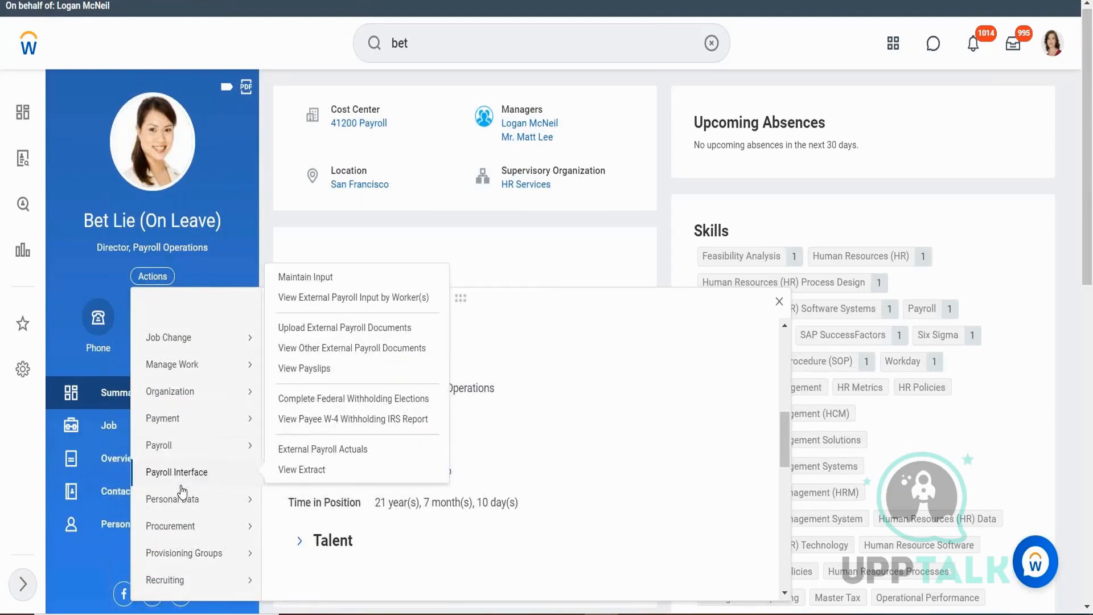
scroll(182, 490, up, 5)
mouse_move(162, 371)
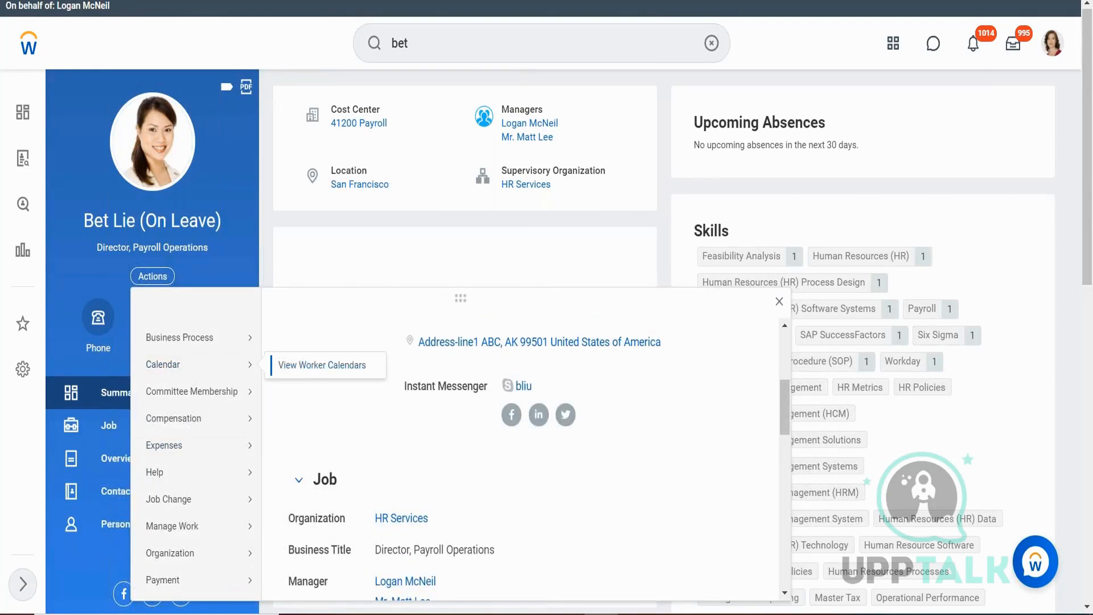
right_click(294, 367)
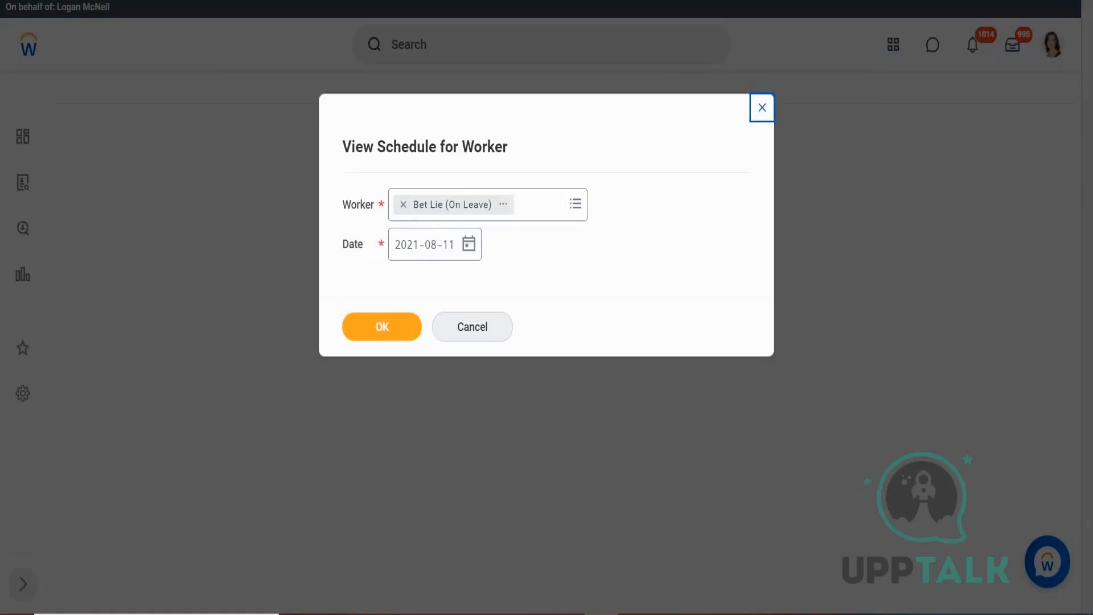
click(375, 334)
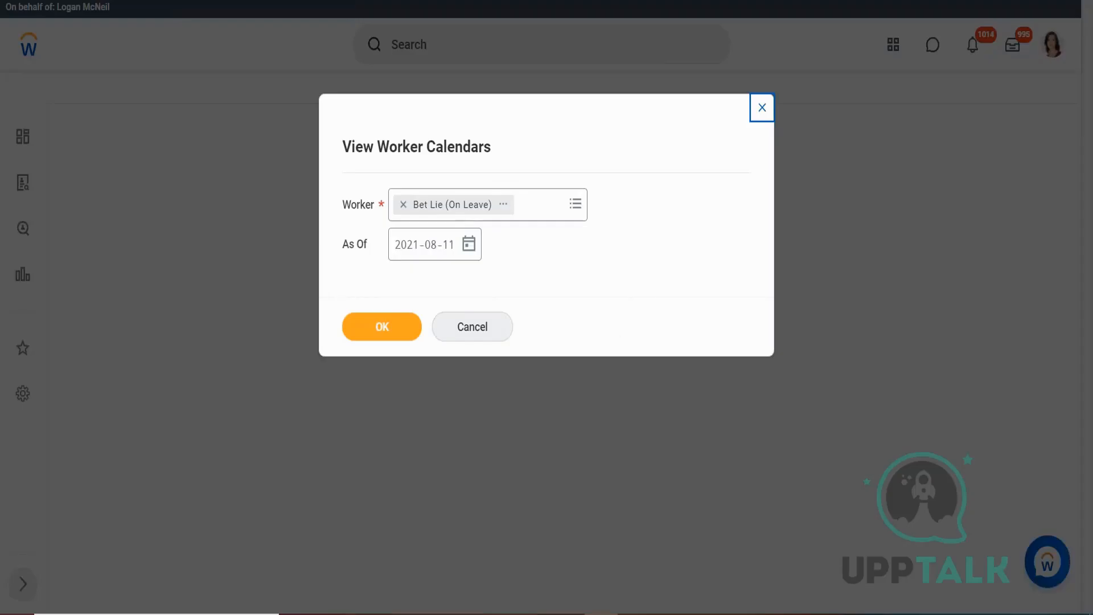
click(378, 316)
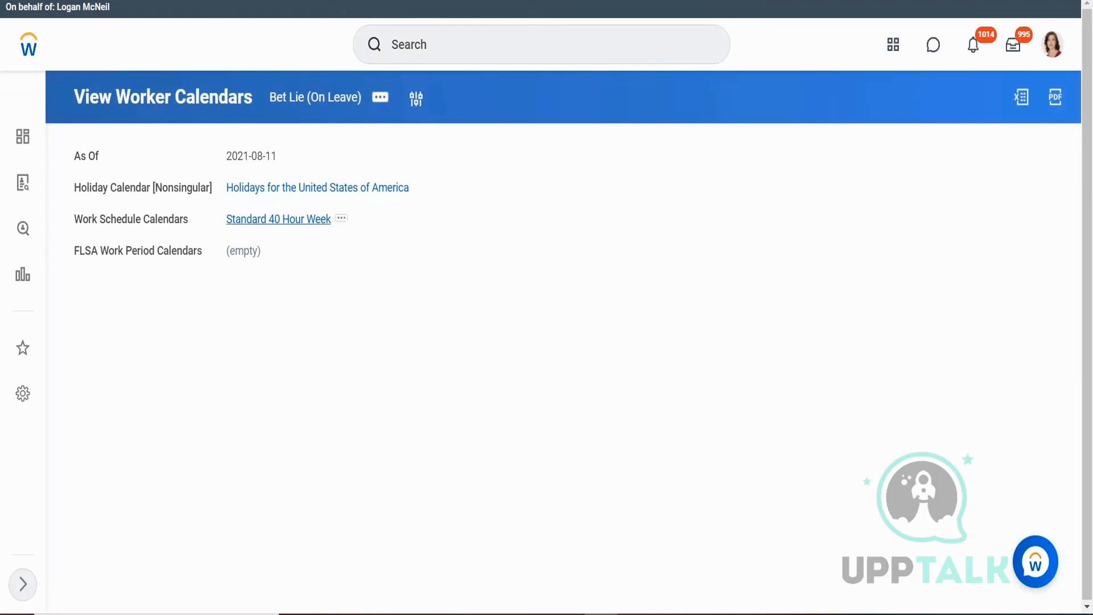
Open the worker's Standard 40 Hour Week calendar in a new tab and review its weekly pattern alongside the worker's August 2021 schedule.
right_click(249, 221)
click(279, 237)
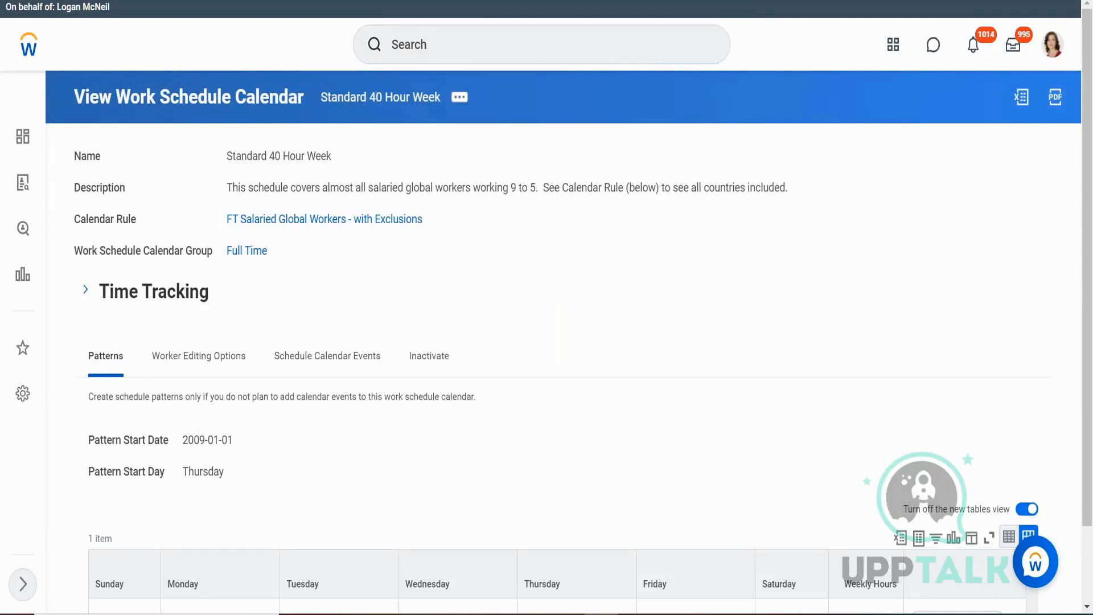
scroll(426, 289, down, 2)
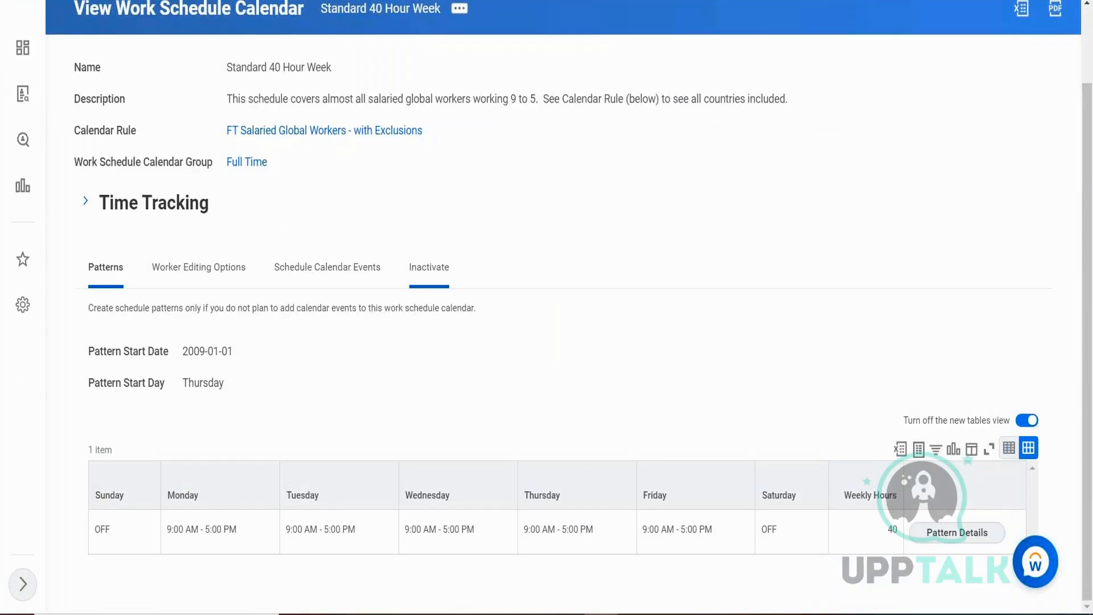
mouse_move(181, 523)
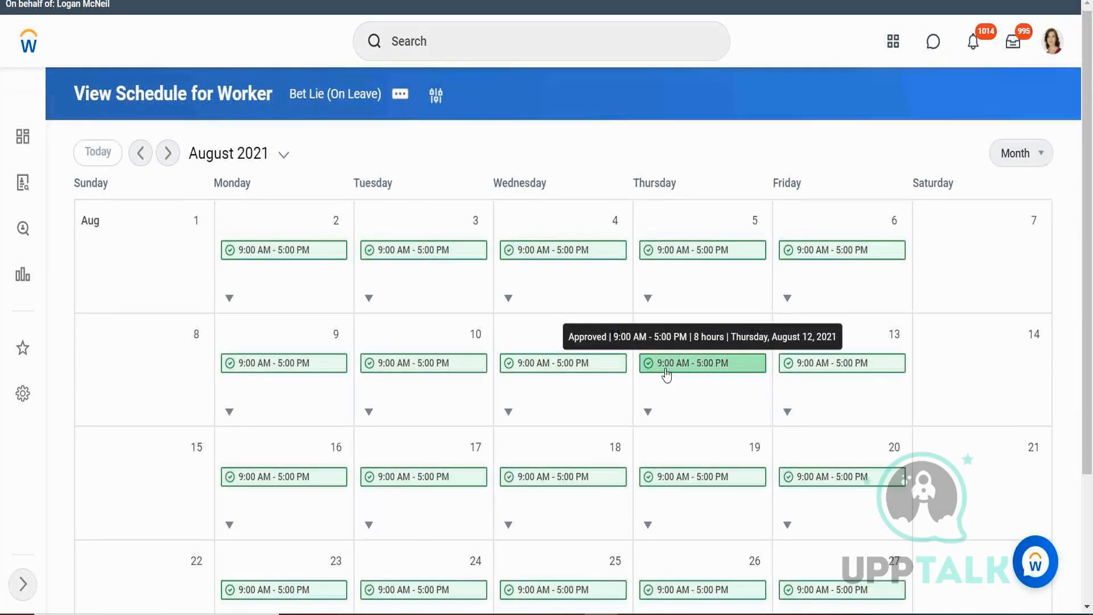
scroll(667, 375, down, 3)
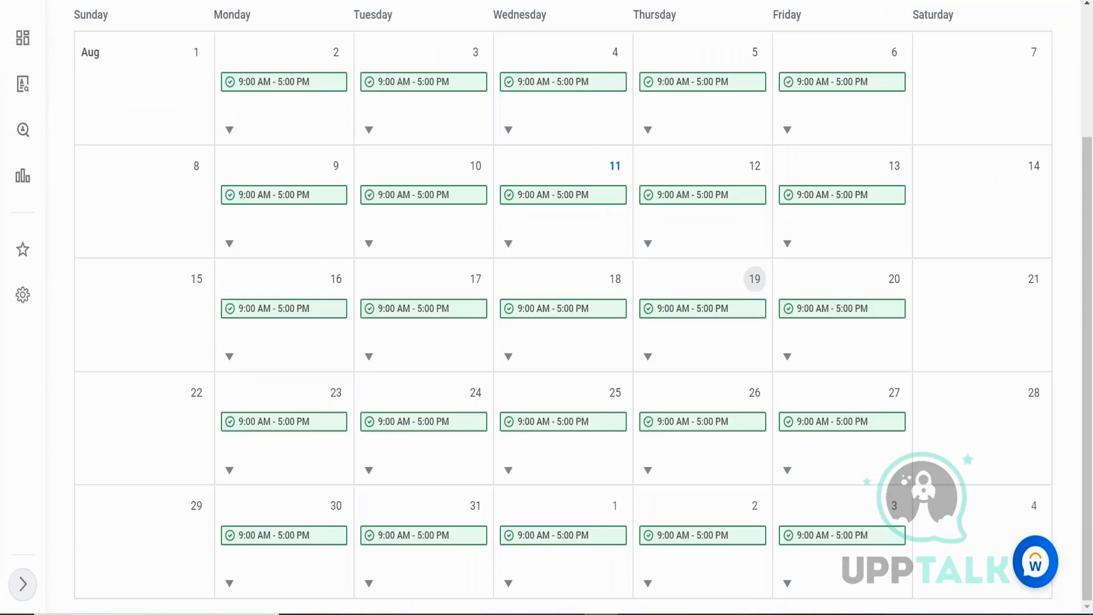
scroll(667, 370, up, 3)
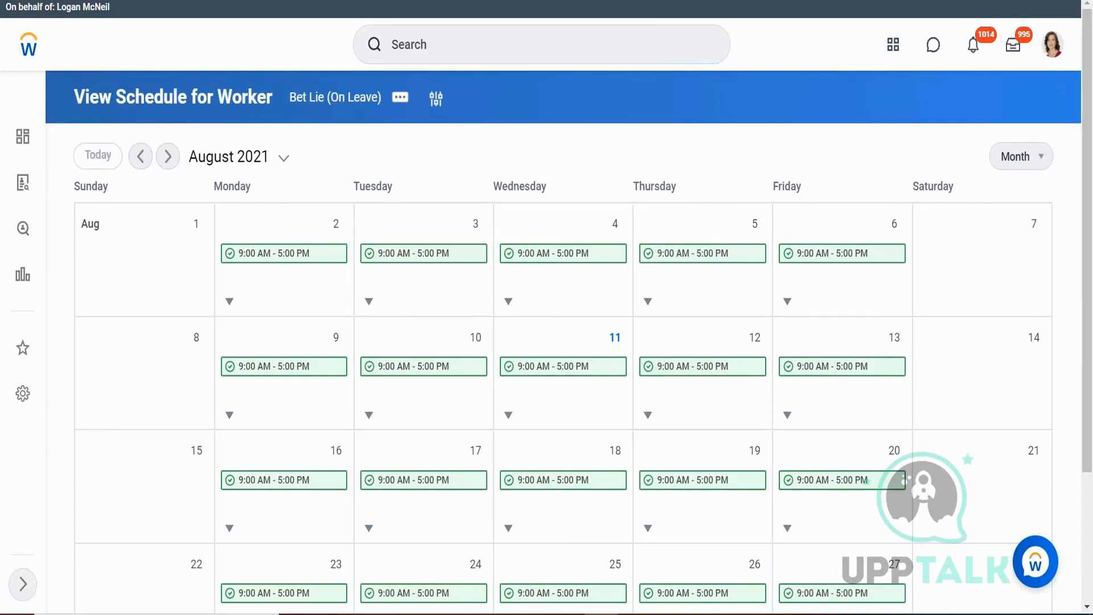
Open the Standard 40 Hour Week work schedule calendar for editing and show its worker editing options.
click(245, 1)
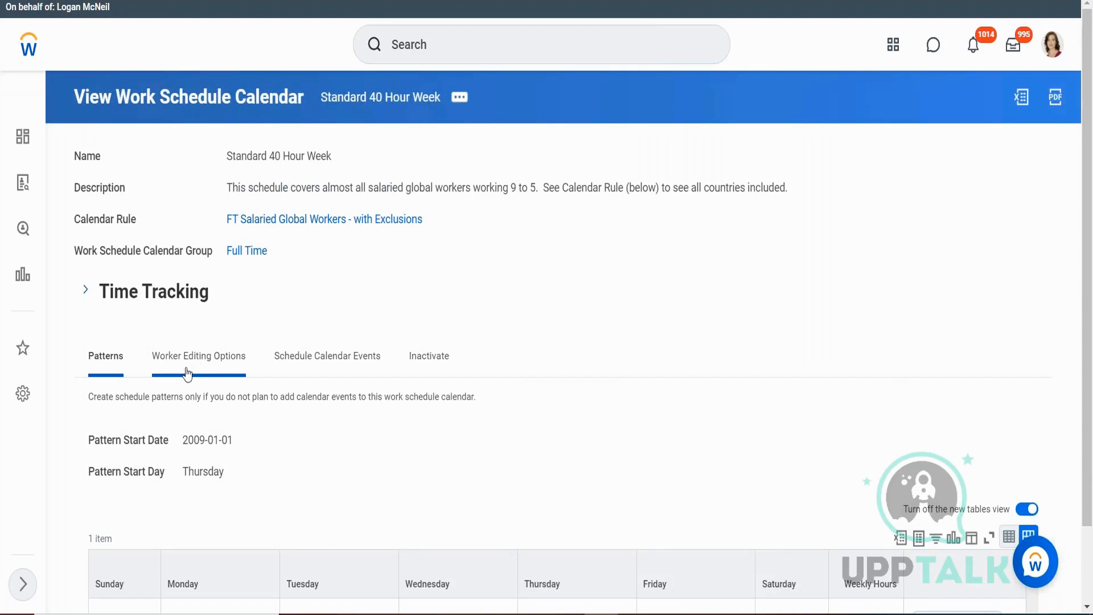
click(461, 102)
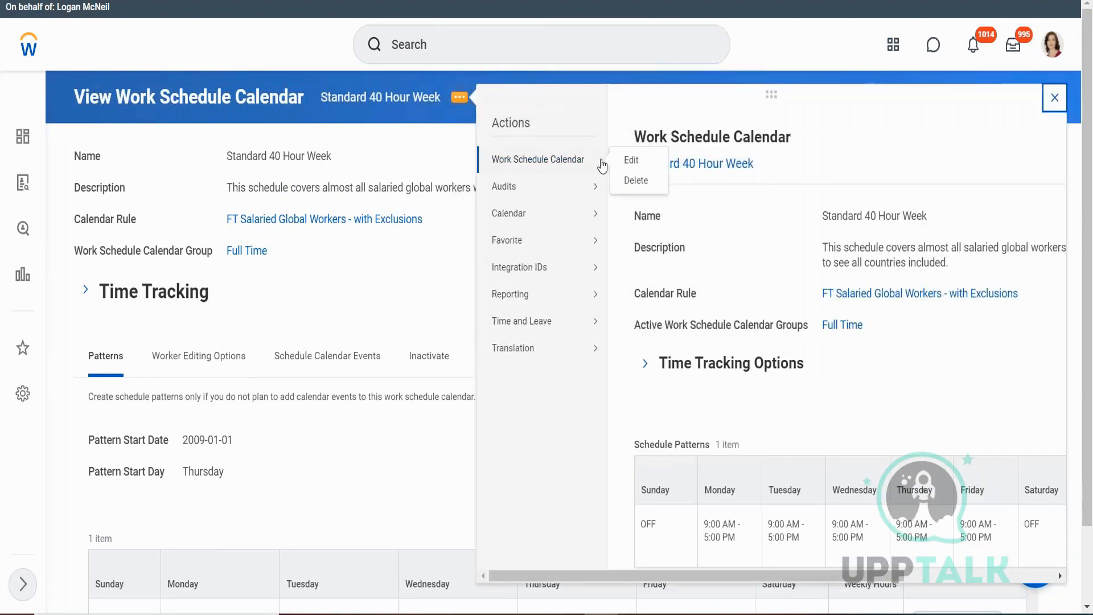
click(630, 161)
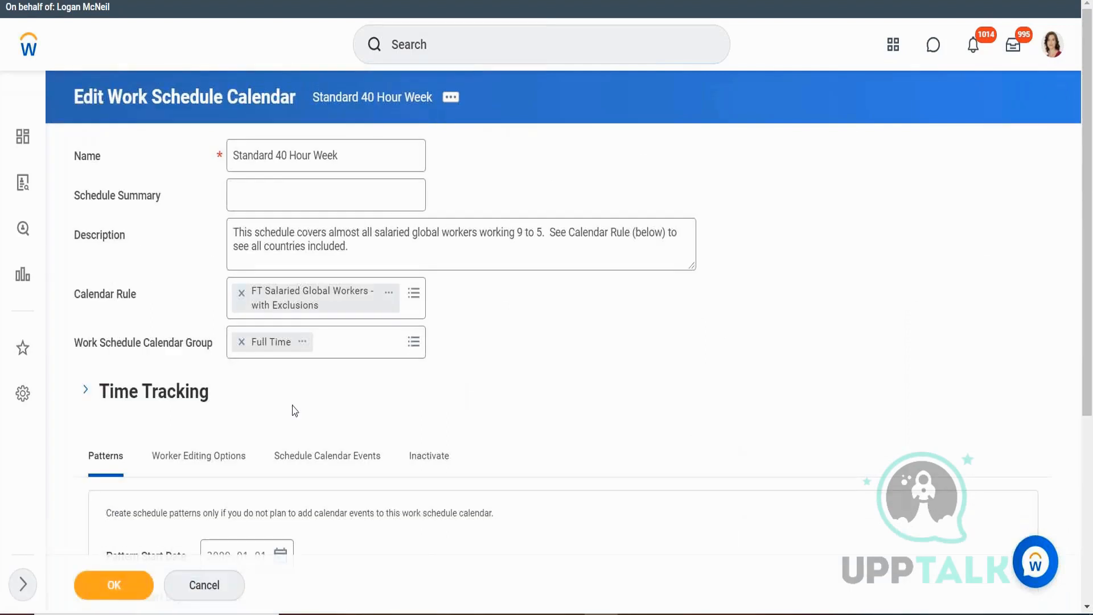
click(226, 463)
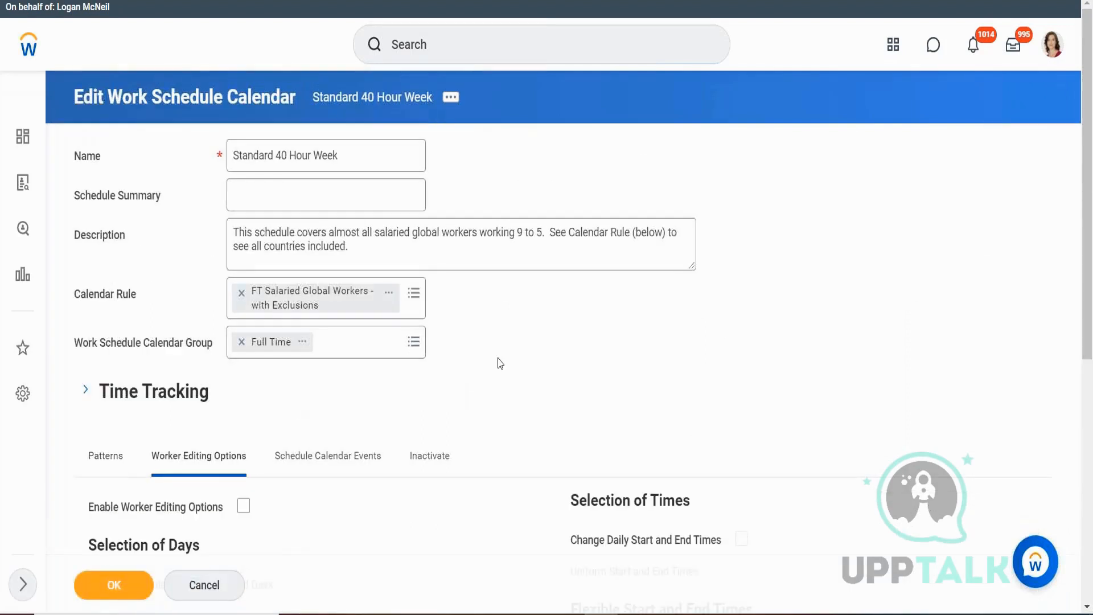
scroll(500, 363, down, 2)
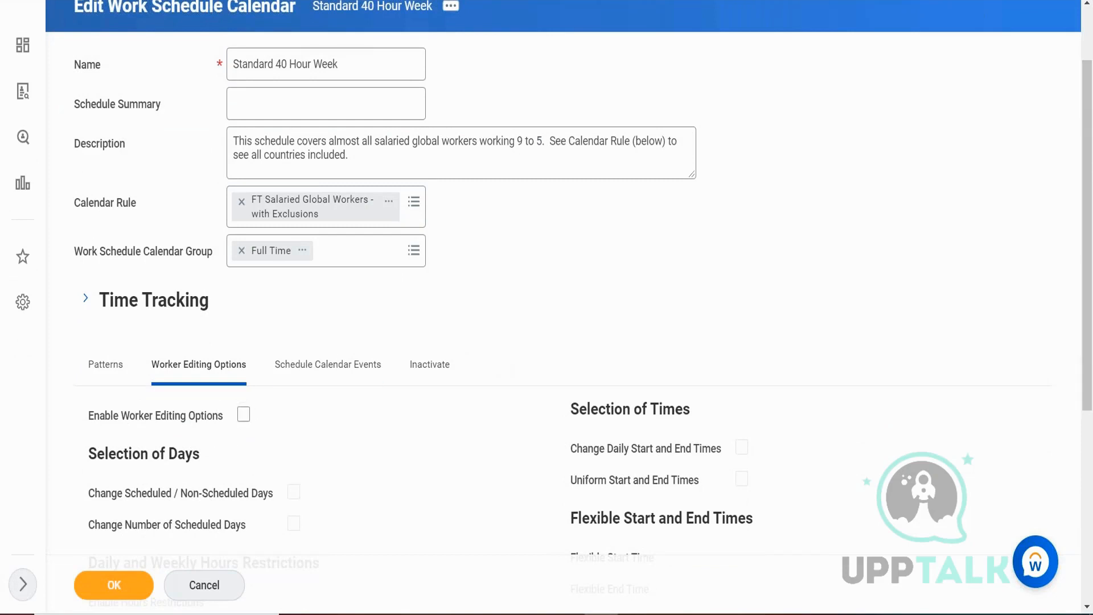
Enable worker editing options and hours restrictions for the calendar, and look through the daily and weekly hour limits.
click(244, 414)
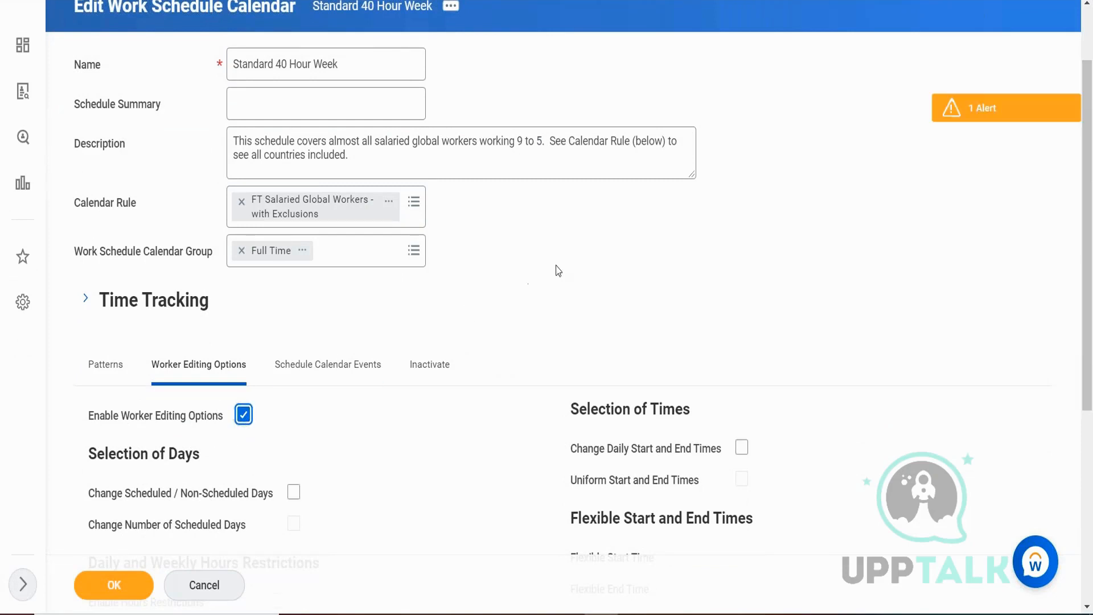
scroll(563, 270, down, 1)
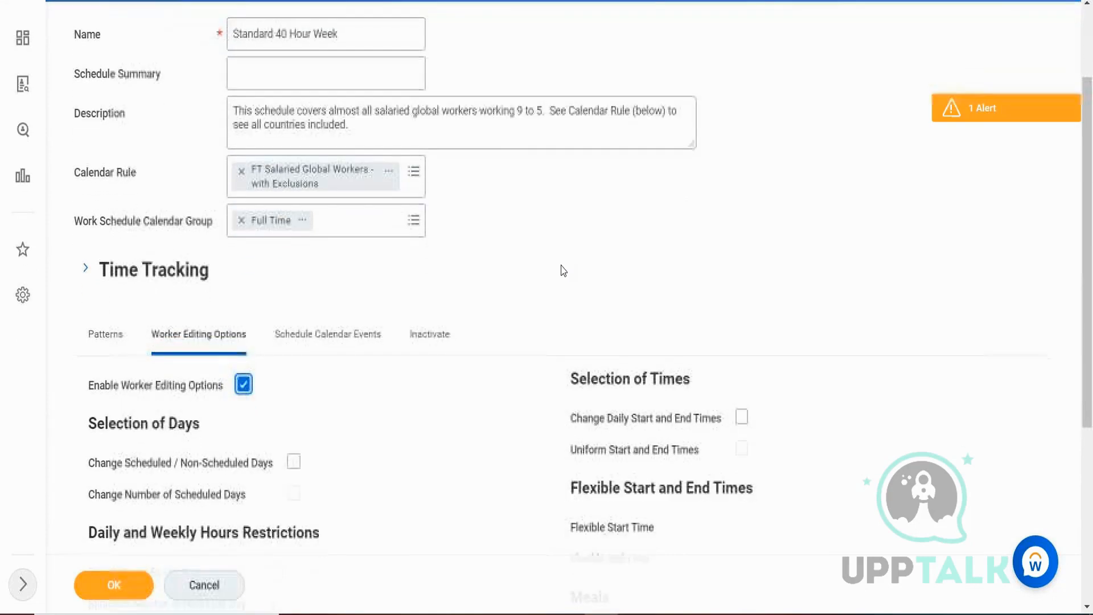
scroll(562, 270, down, 1)
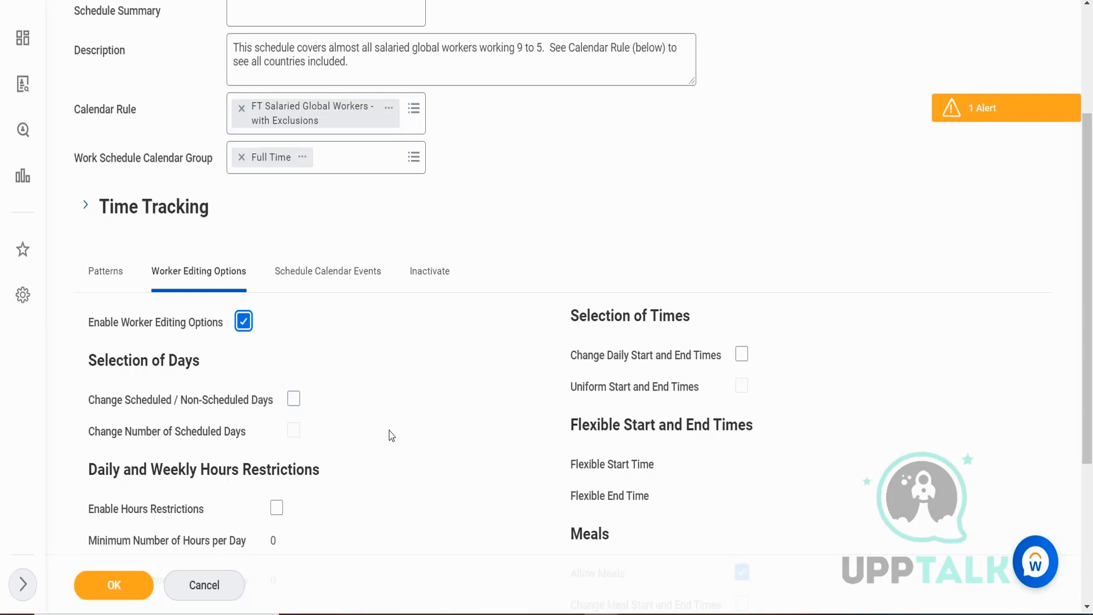
scroll(395, 462, down, 1)
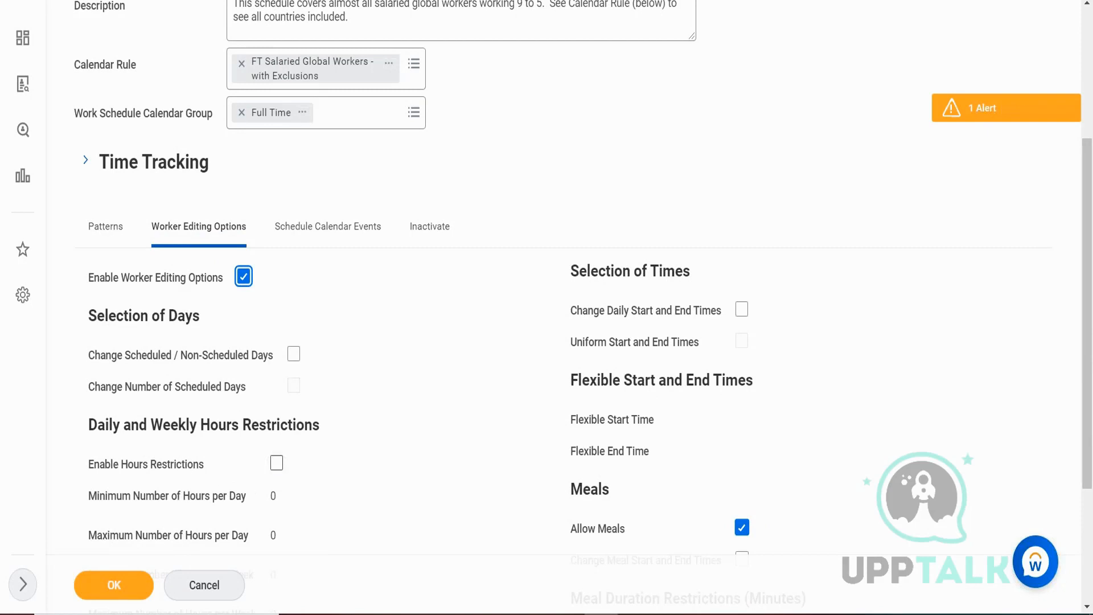
click(276, 463)
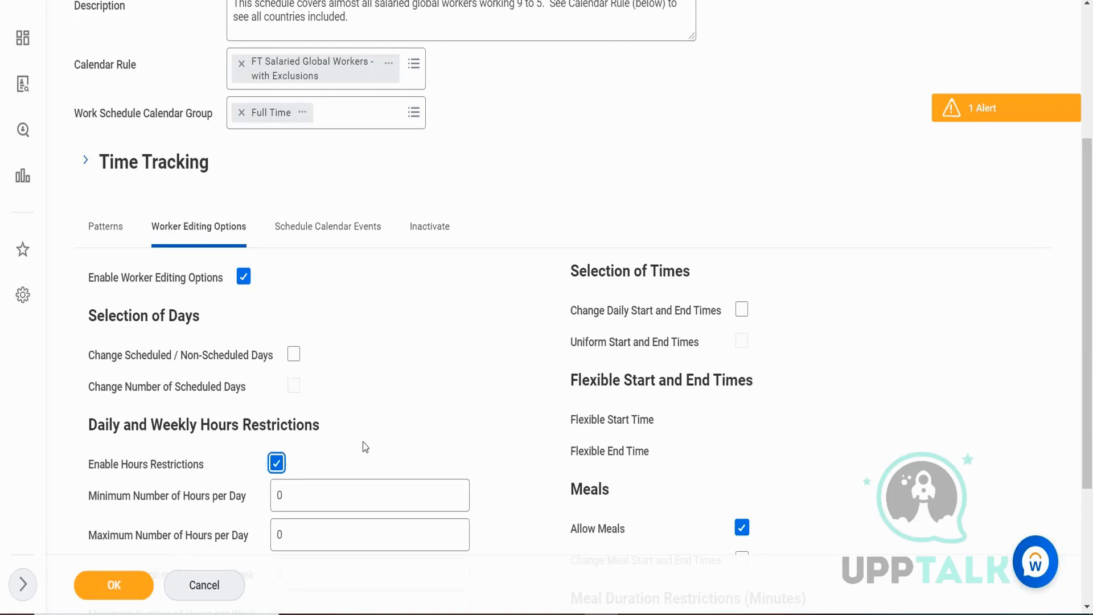
scroll(365, 447, down, 1)
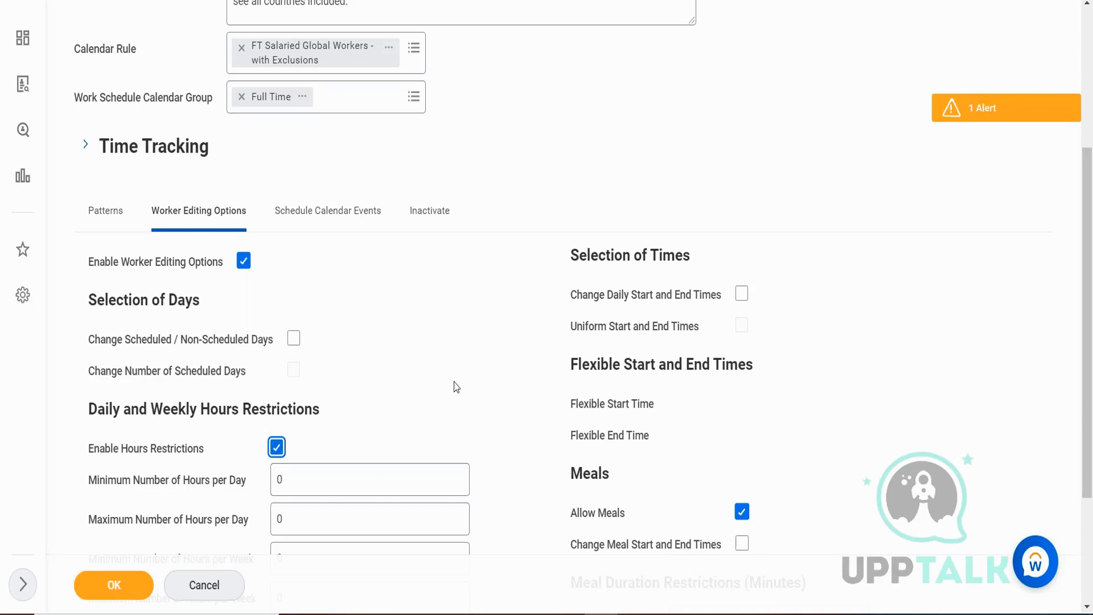
scroll(456, 387, down, 1)
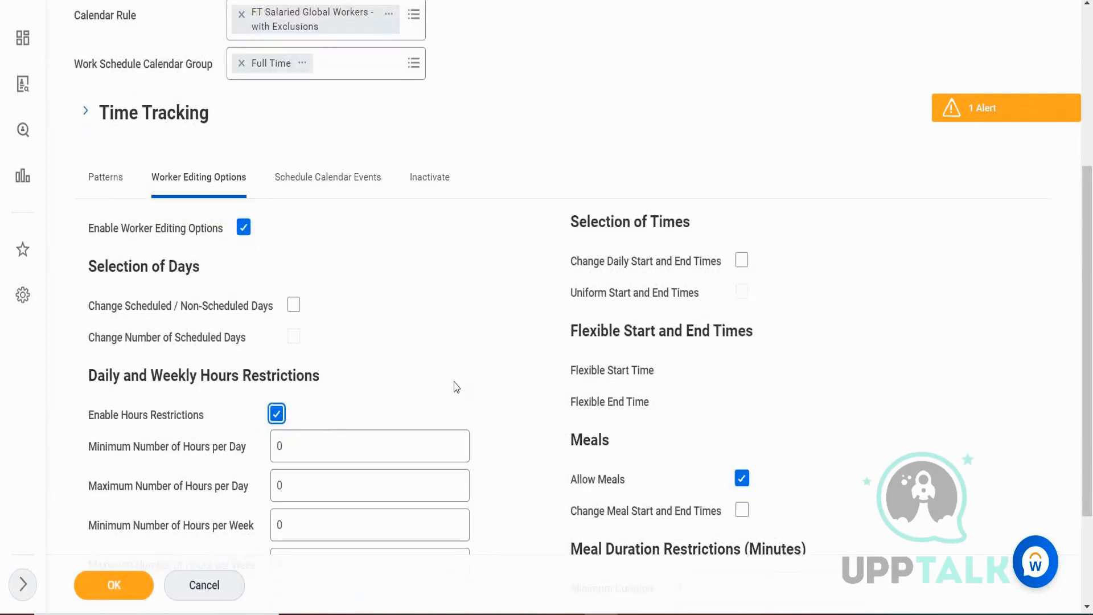
scroll(455, 387, down, 2)
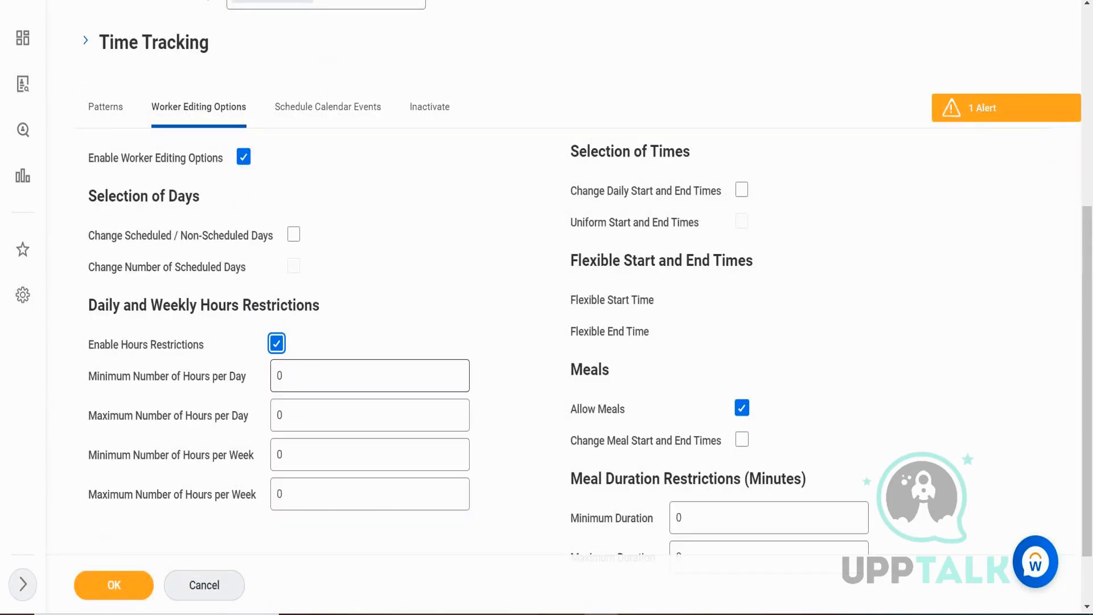
key(XF86AudioRaiseVolume)
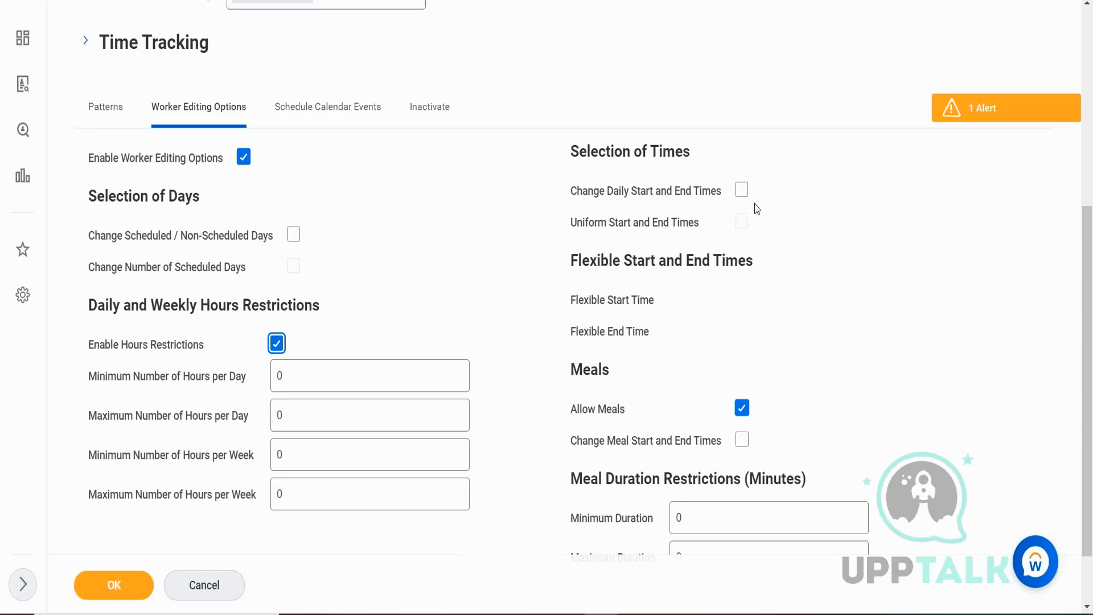
Allow changes to daily and meal start and end times, review the meal duration restrictions and turn worker editing options back off.
click(741, 190)
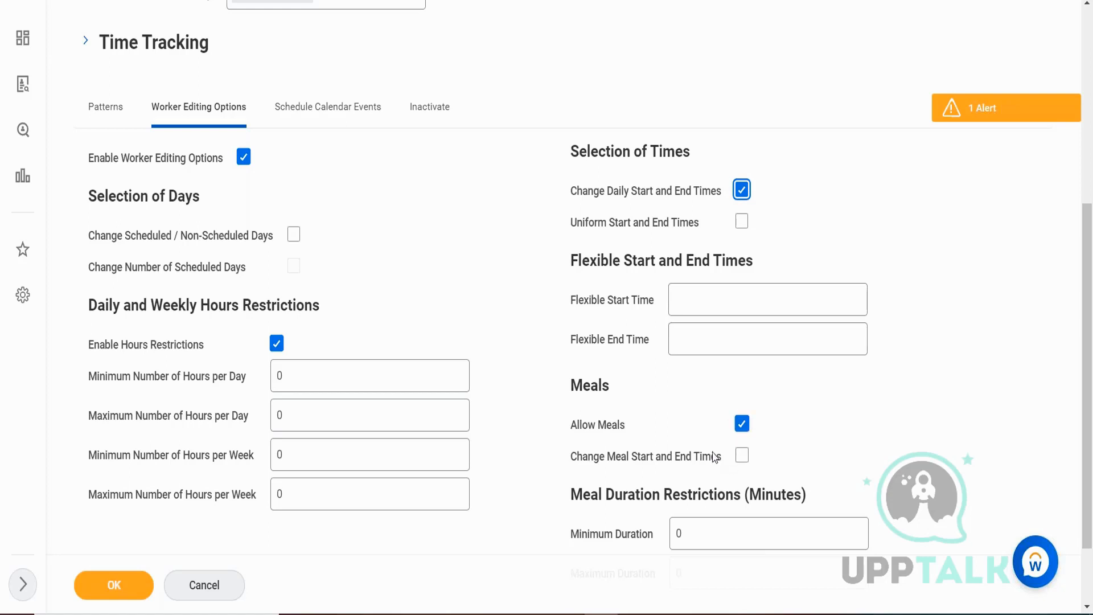
click(740, 466)
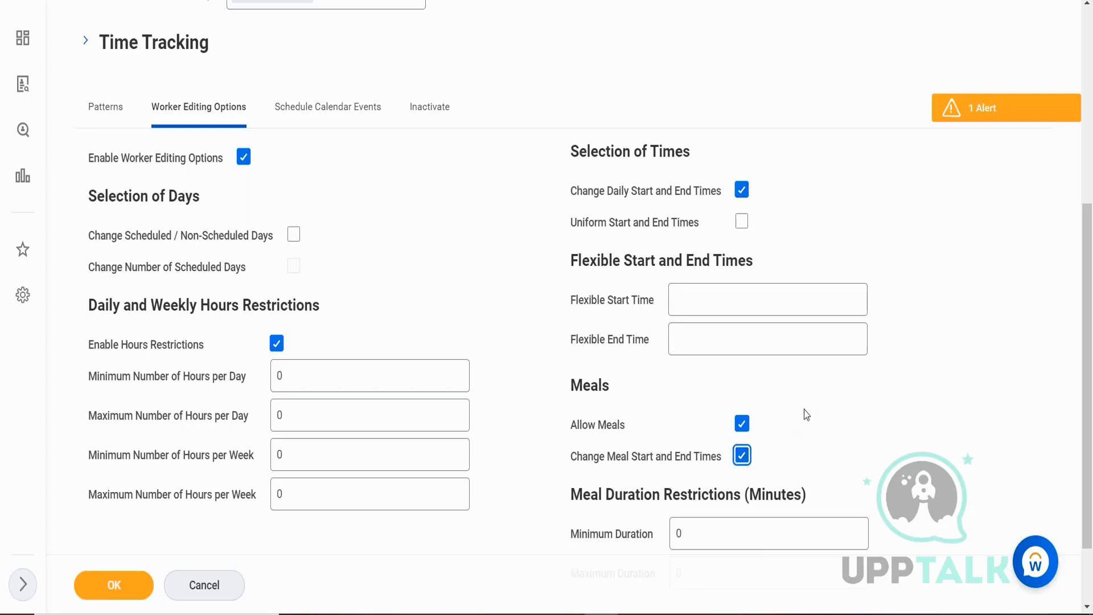
scroll(806, 414, down, 1)
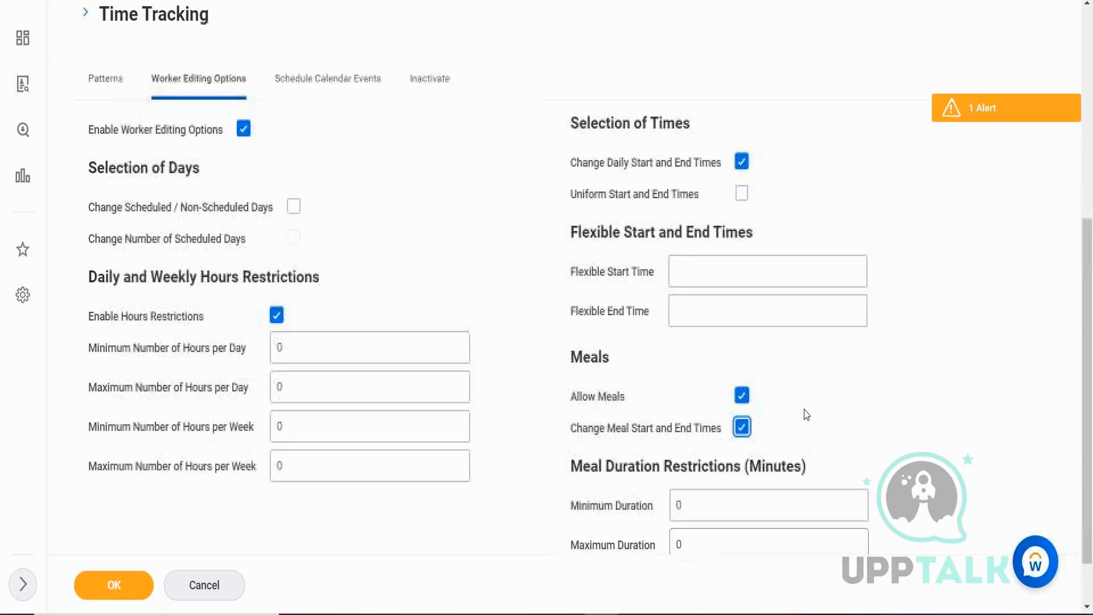
scroll(806, 414, up, 2)
scroll(806, 414, down, 2)
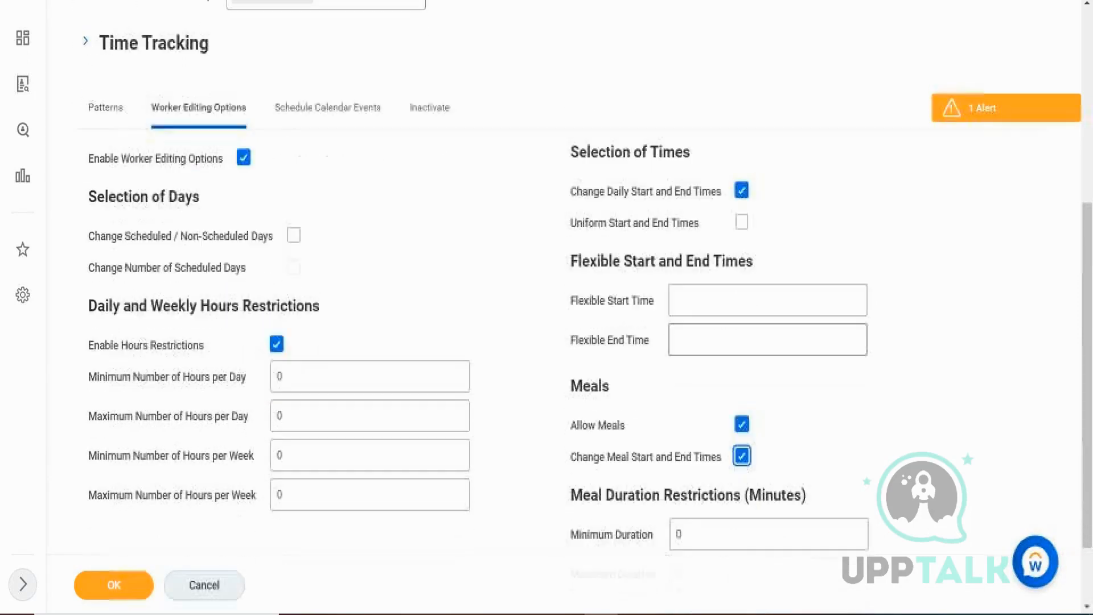
scroll(777, 482, down, 3)
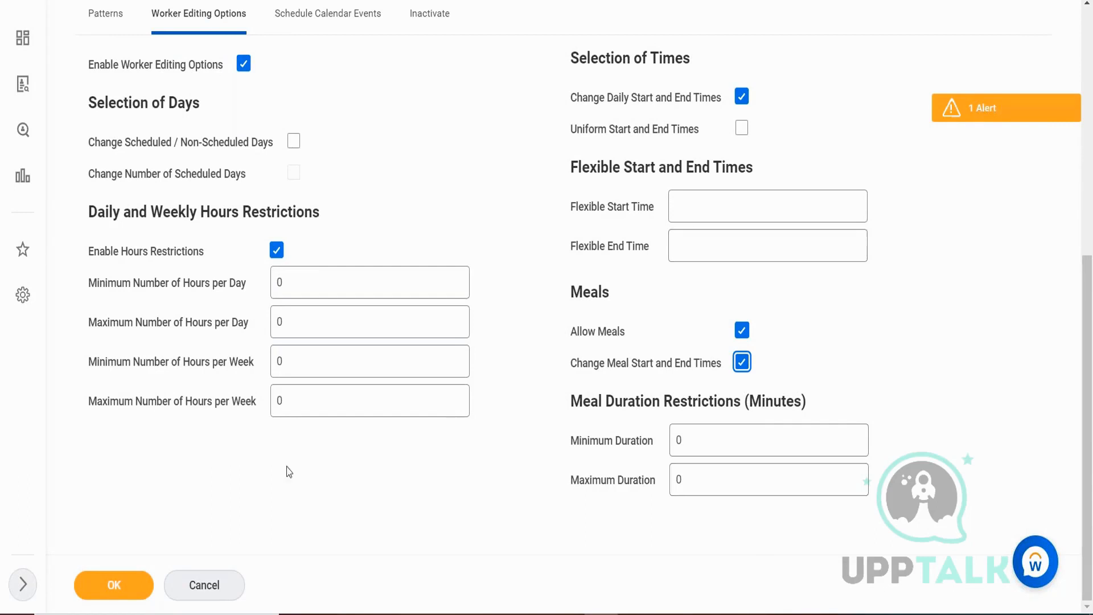
click(244, 64)
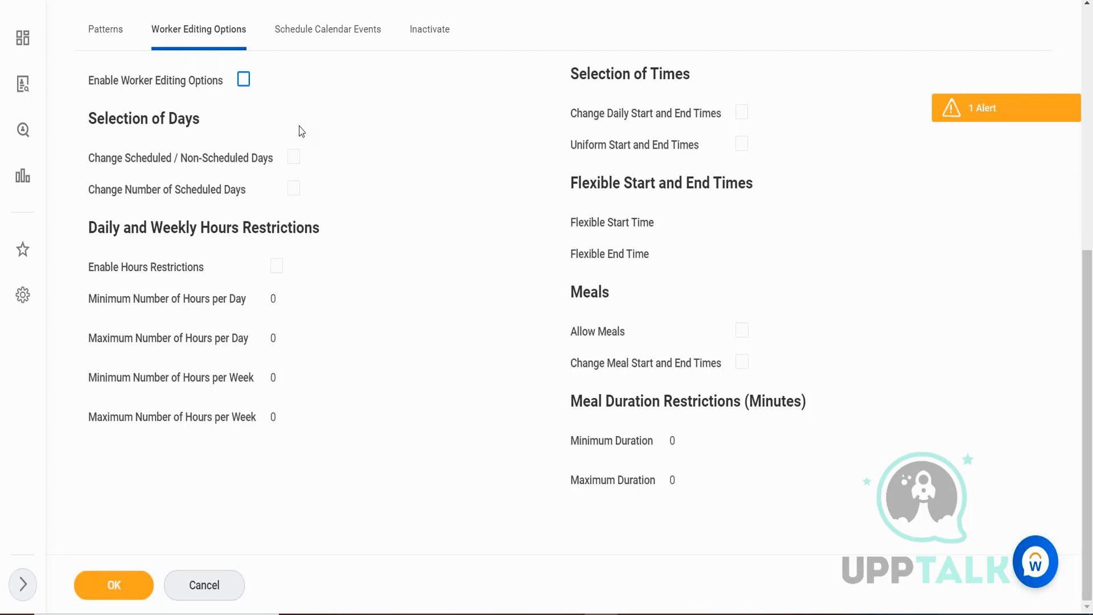
Examine the calendar's schedule calendar events and compare them with its worker editing options.
drag(299, 126, 314, 43)
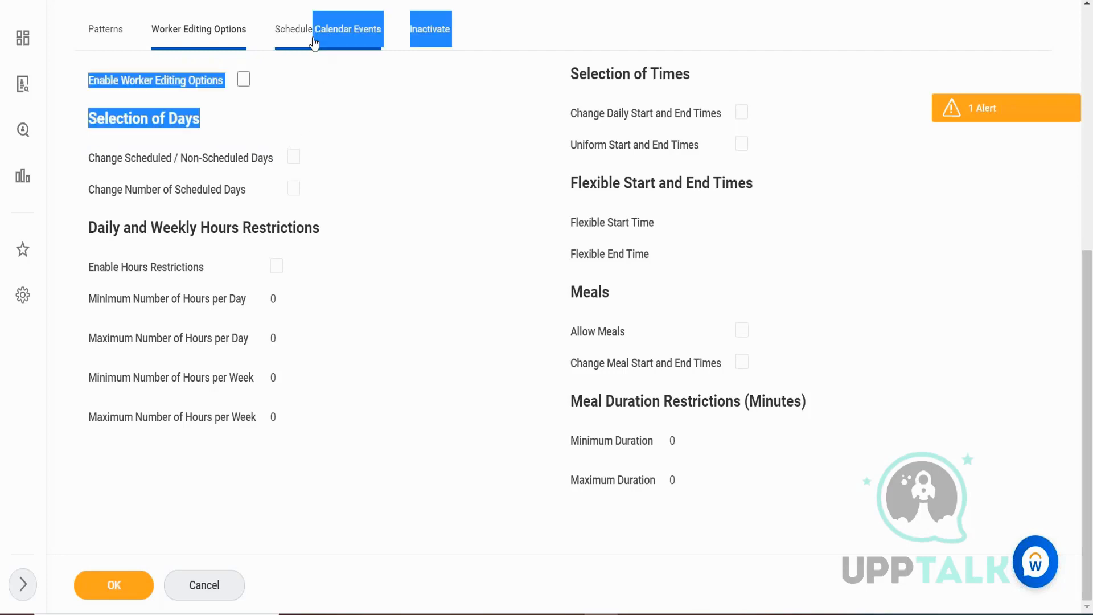
click(314, 42)
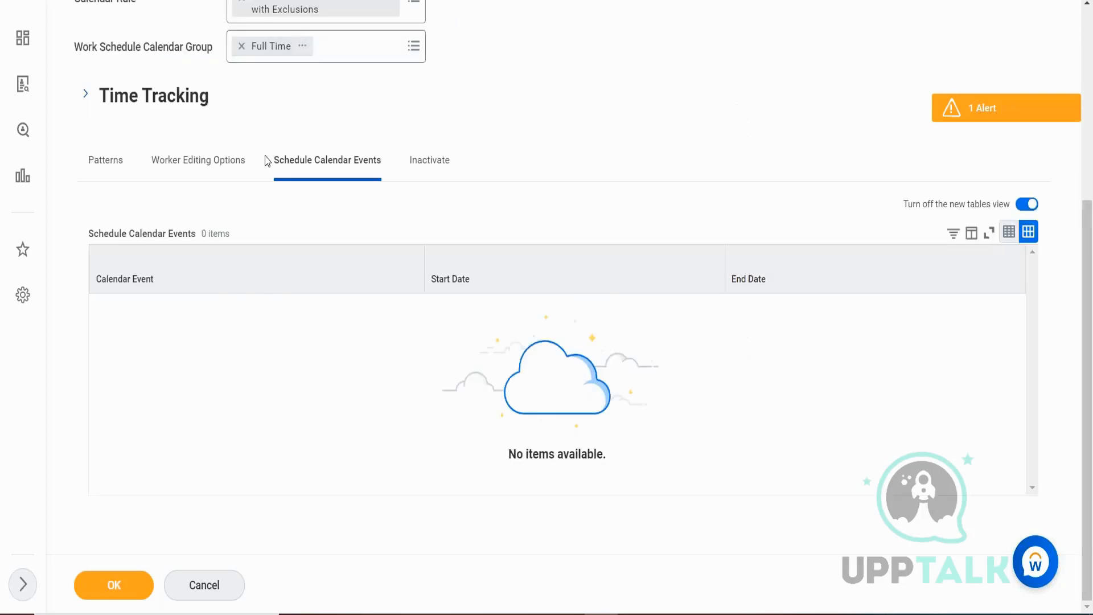
click(205, 162)
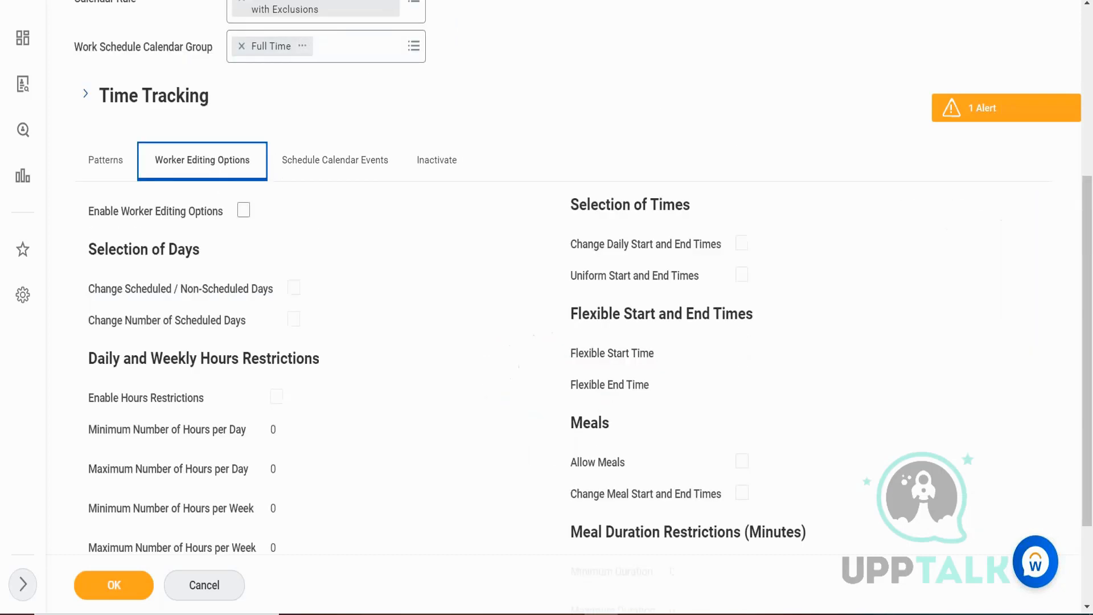
click(321, 171)
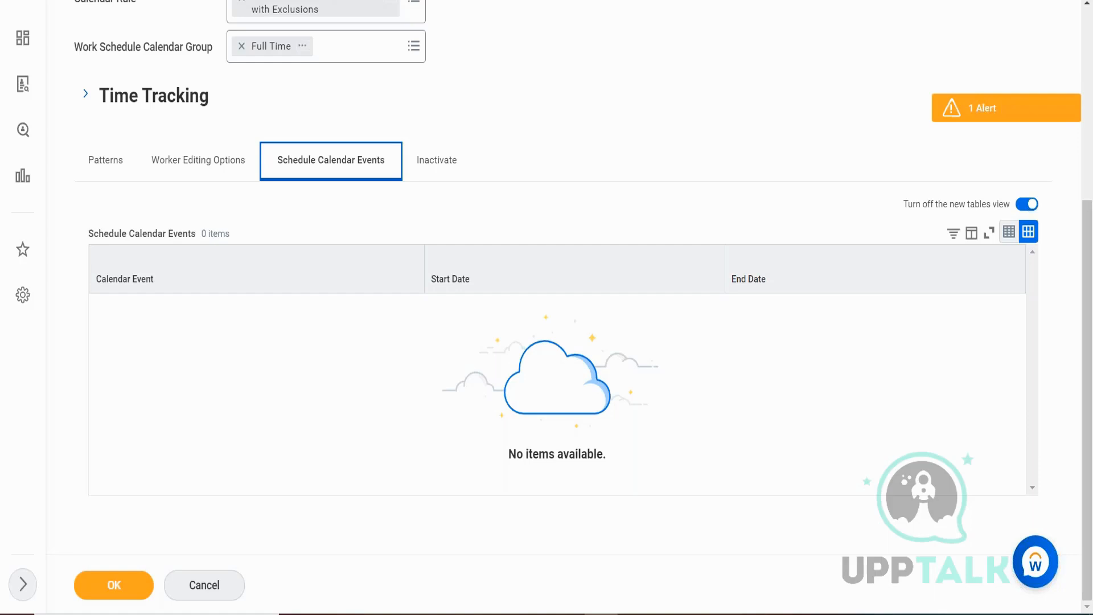
right_click(220, 319)
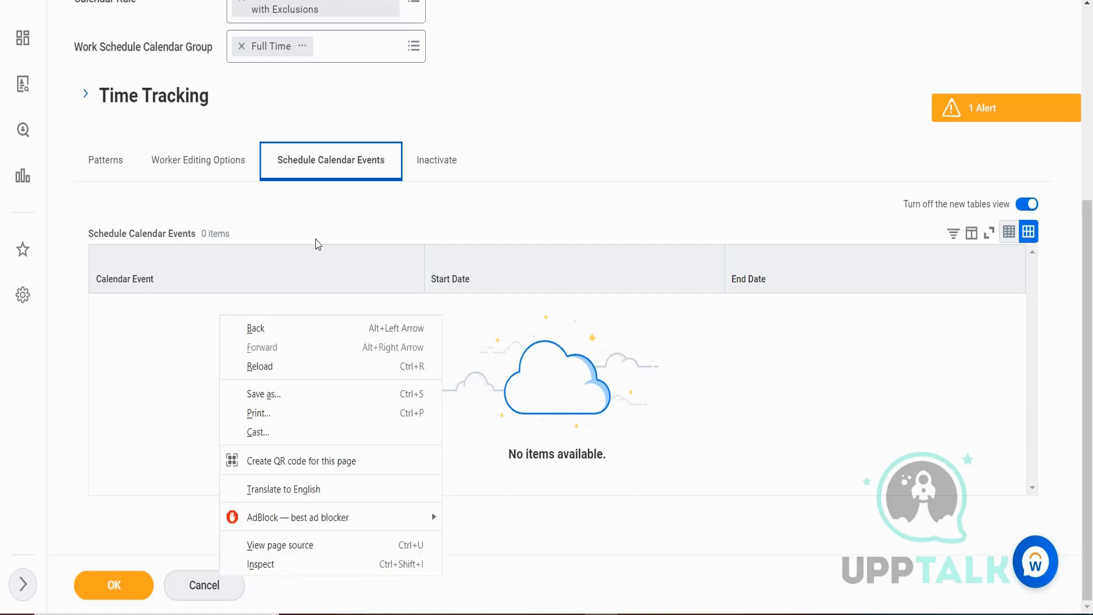
Review the calendar's patterns, then leave editing without saving and look at its schedule calendar events.
click(114, 168)
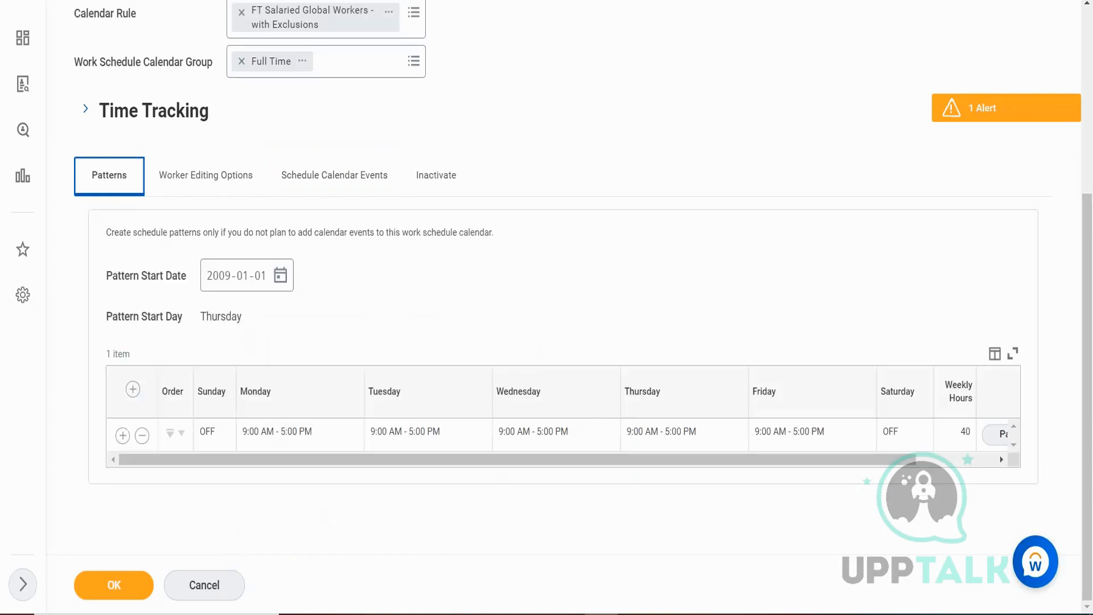
click(174, 582)
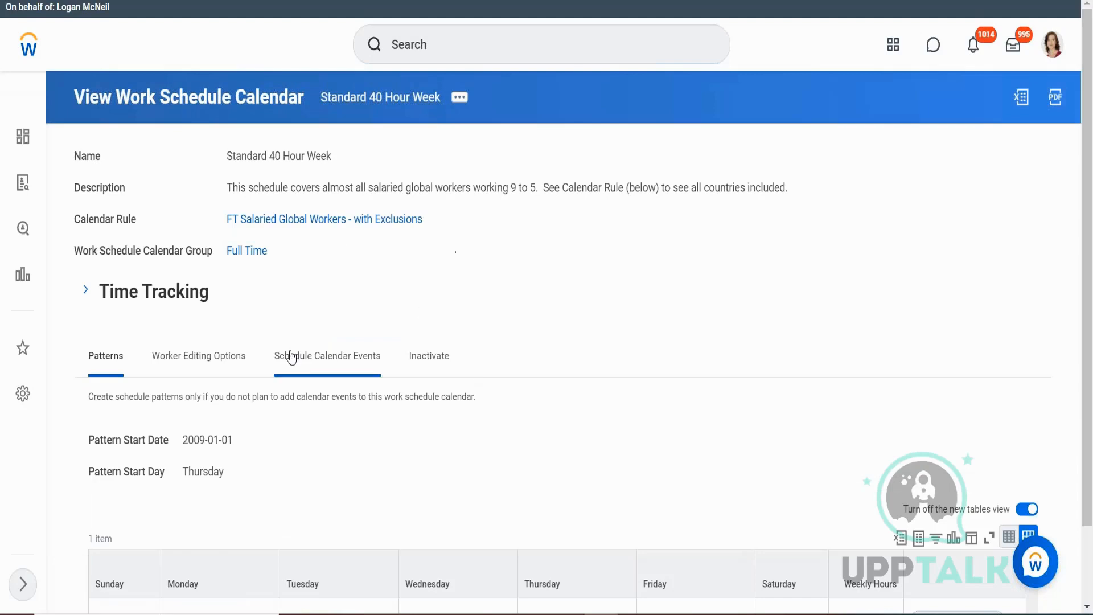
click(348, 359)
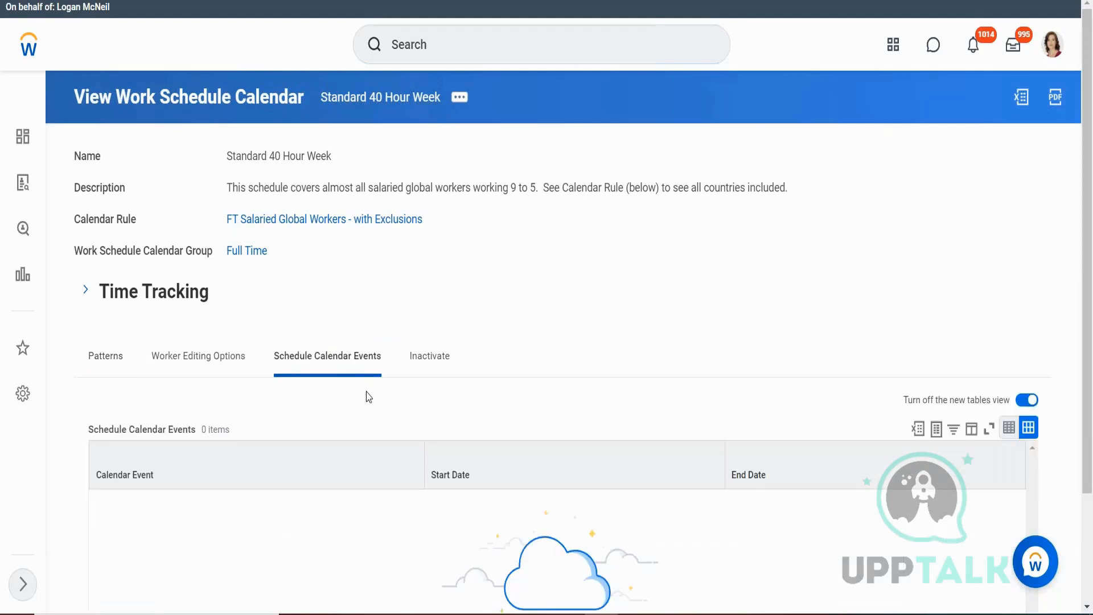
scroll(454, 289, down, 1)
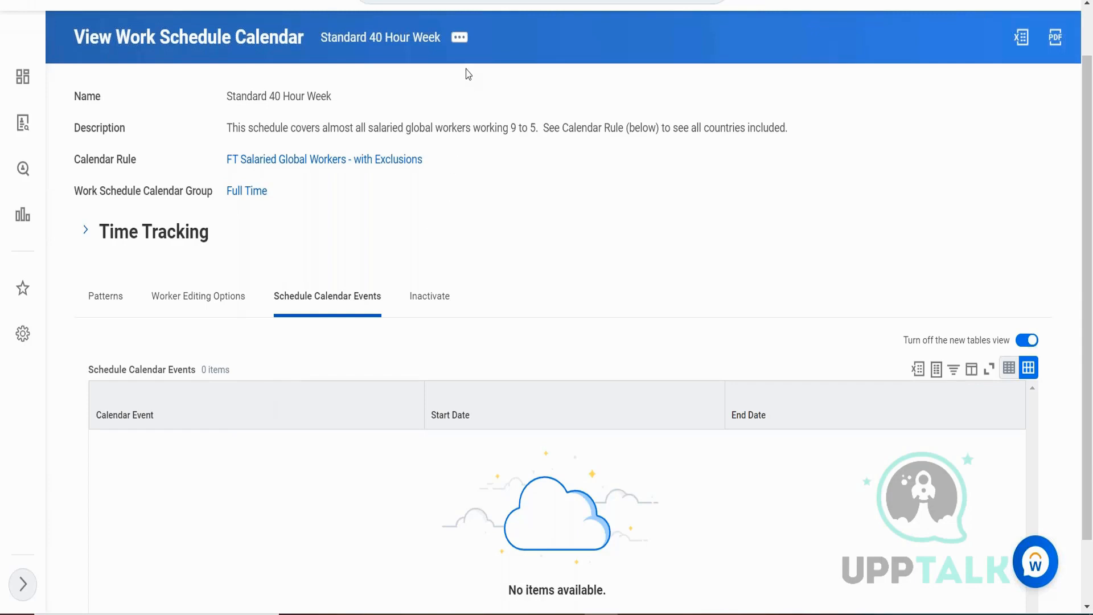
Add a calendar event to the Standard 40 Hour Week calendar and name it "mf 40".
click(458, 37)
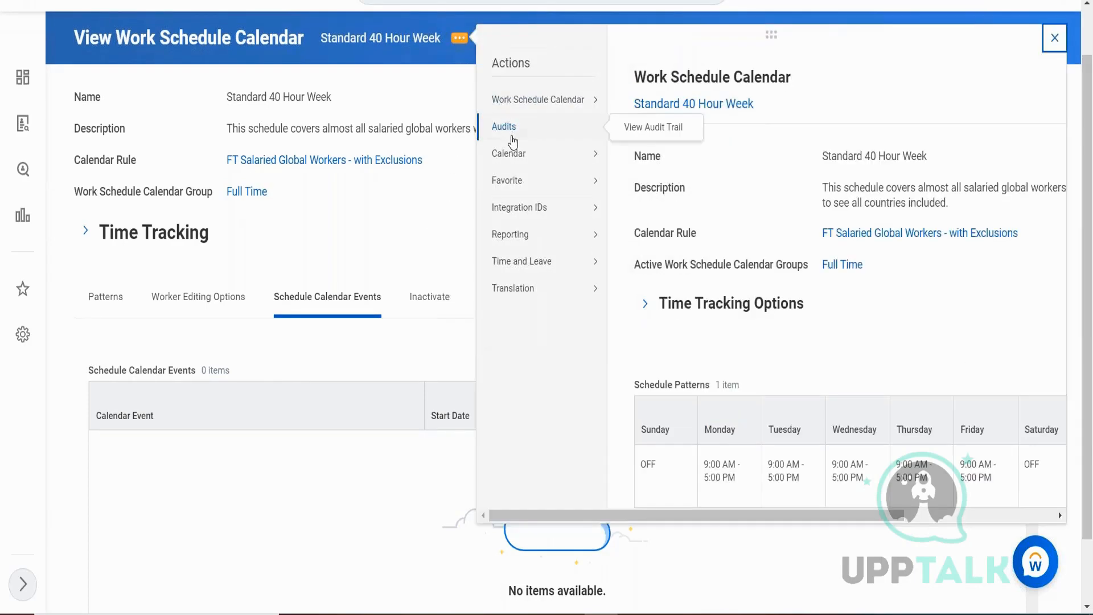
mouse_move(513, 153)
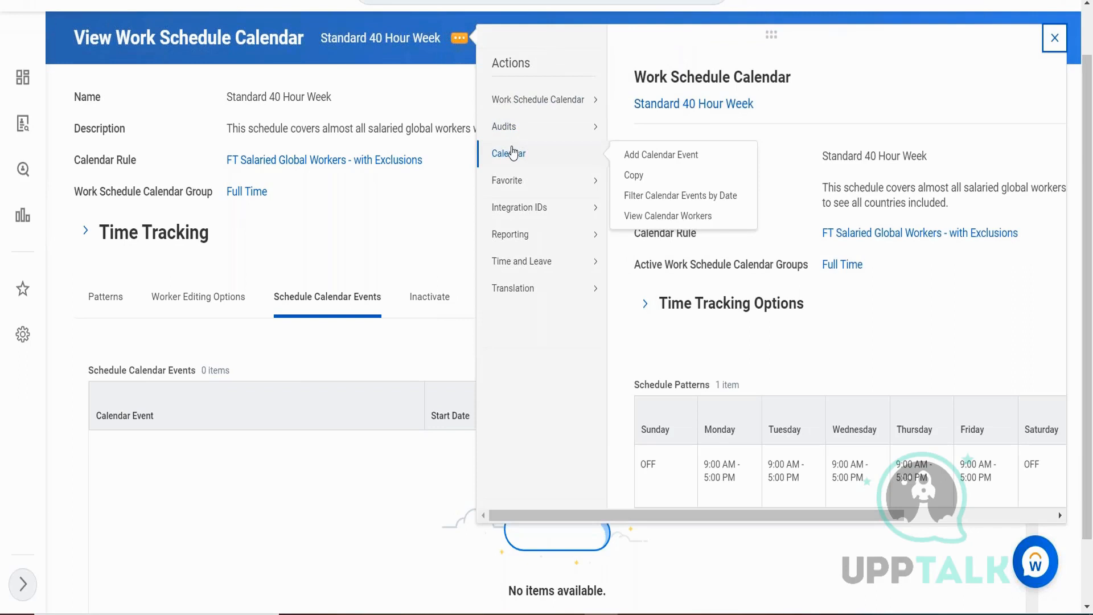
click(641, 162)
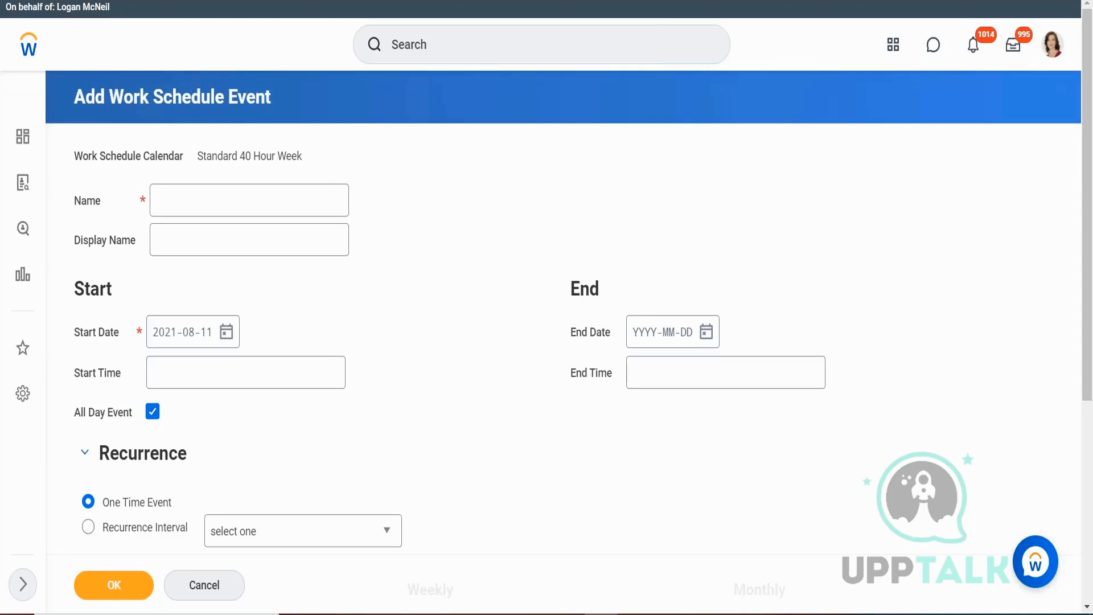
click(202, 200)
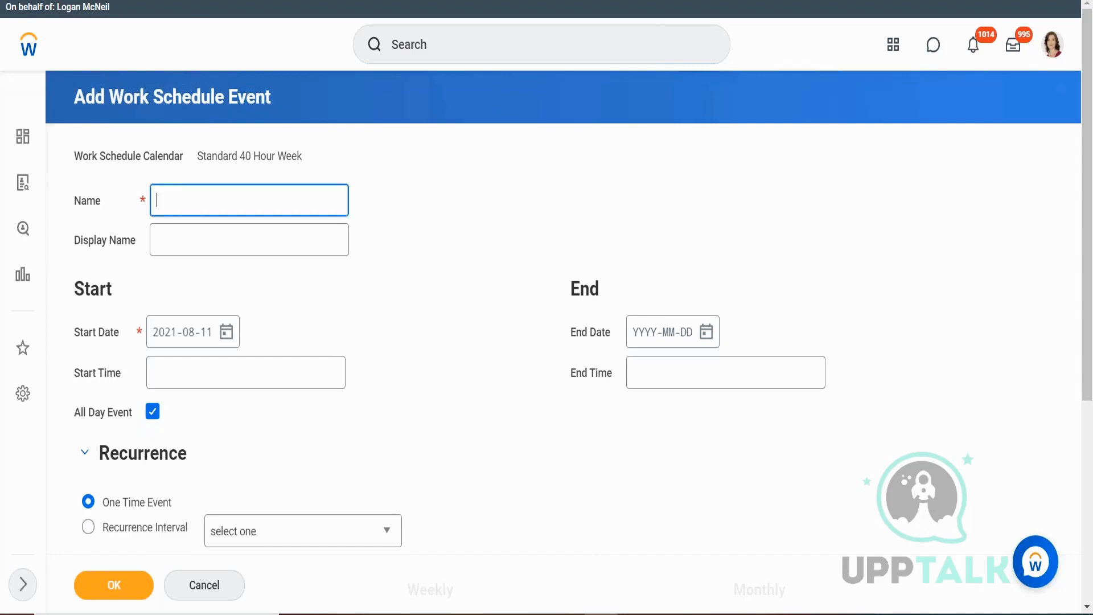
text(mf 49)
key(BackSpace)
click(328, 314)
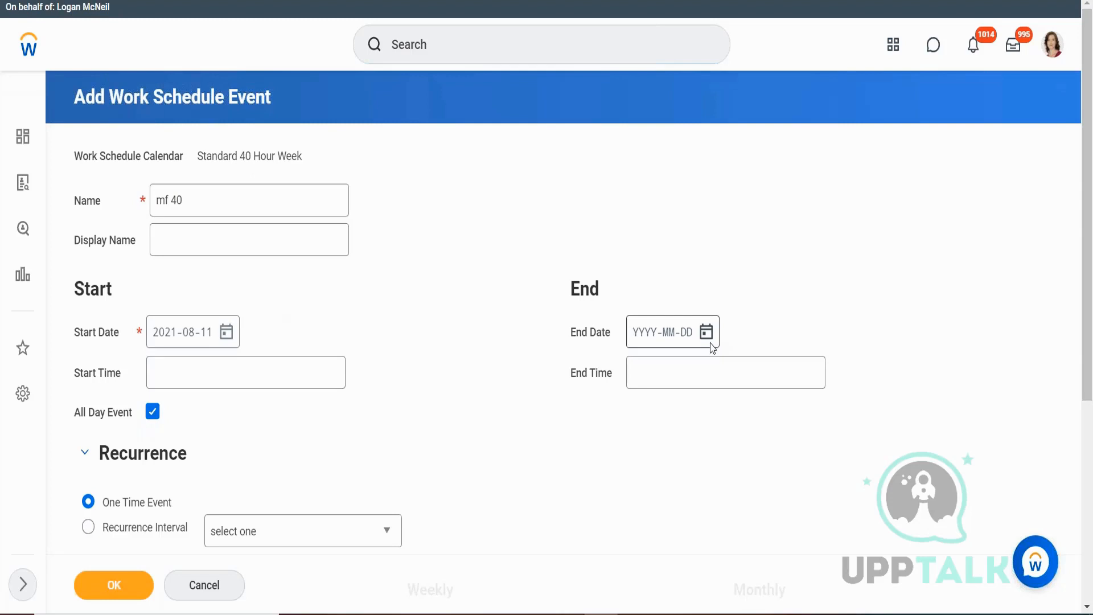
Set the work schedule event's start time to 05:00 AM.
click(277, 366)
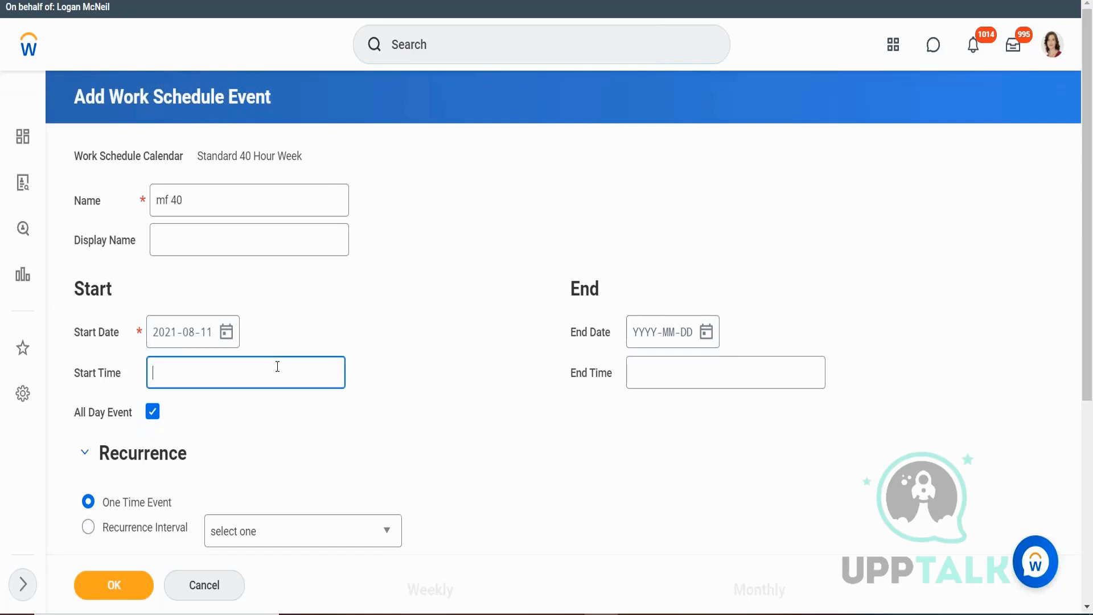
text(5)
click(656, 378)
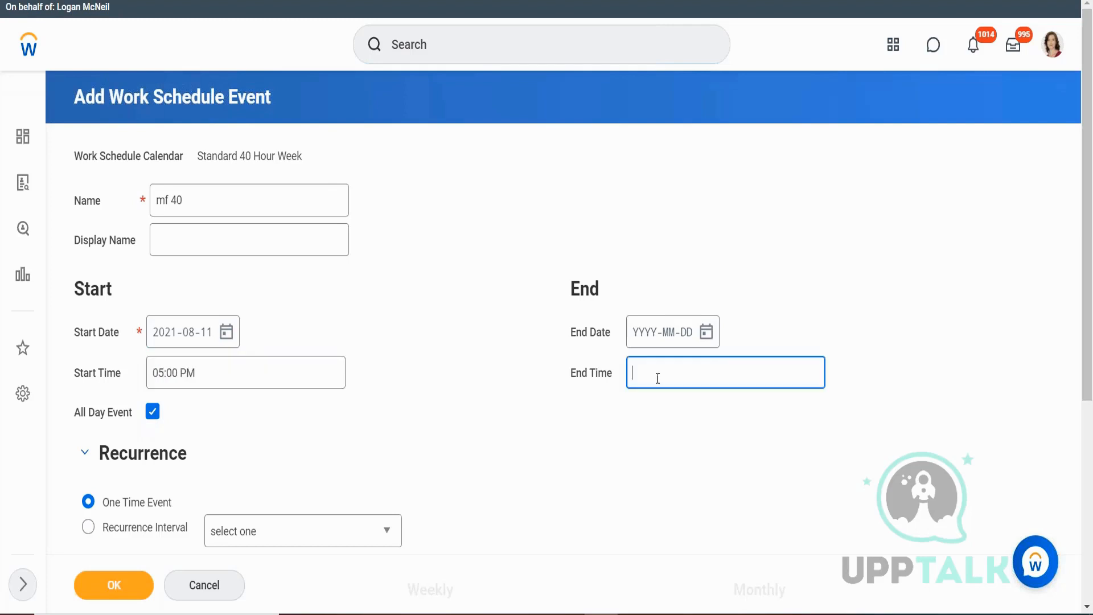
click(230, 366)
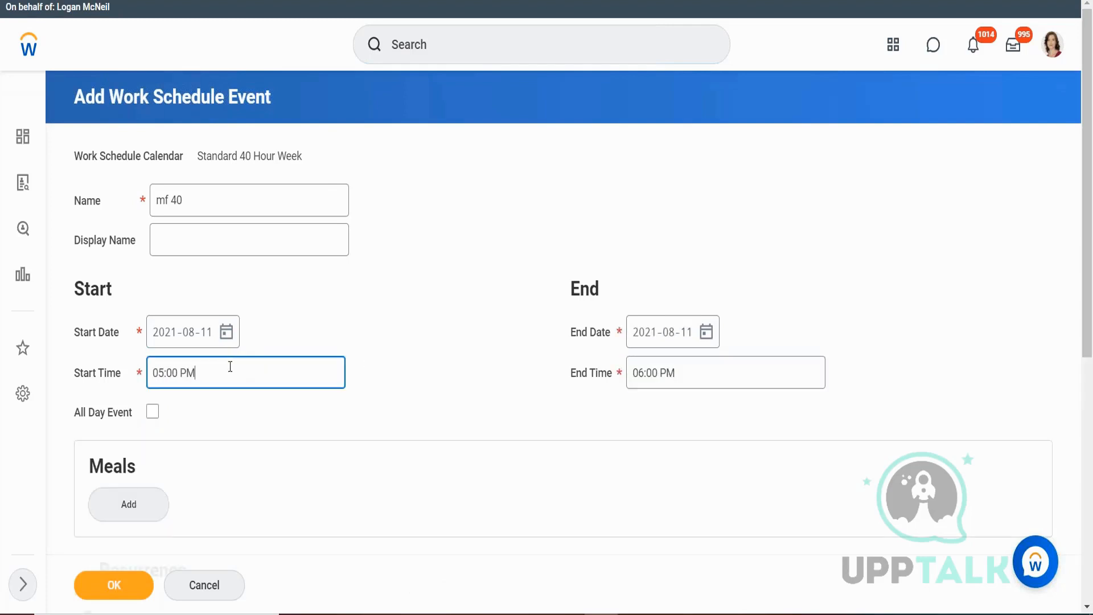
key(BackSpace)
key(BackSpace)
key(BackSpace)
text(am)
Set the work schedule event's end time to 02:00 PM.
click(697, 378)
key(BackSpace)
key(BackSpace)
key(BackSpace)
key(BackSpace)
key(BackSpace)
key(BackSpace)
key(BackSpace)
key(BackSpace)
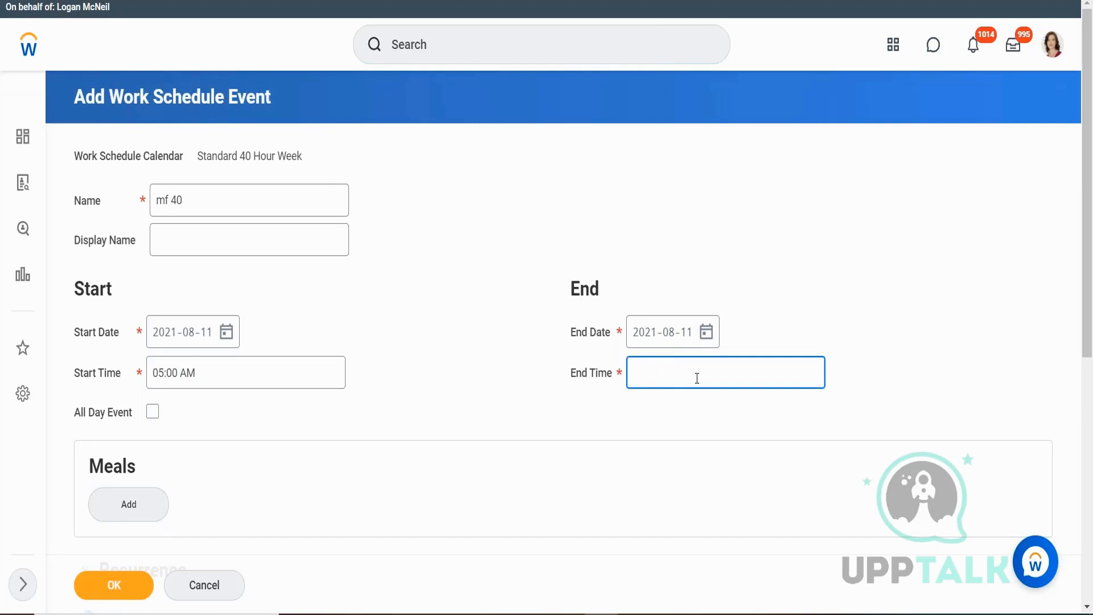
text(4)
key(BackSpace)
text(14)
click(672, 406)
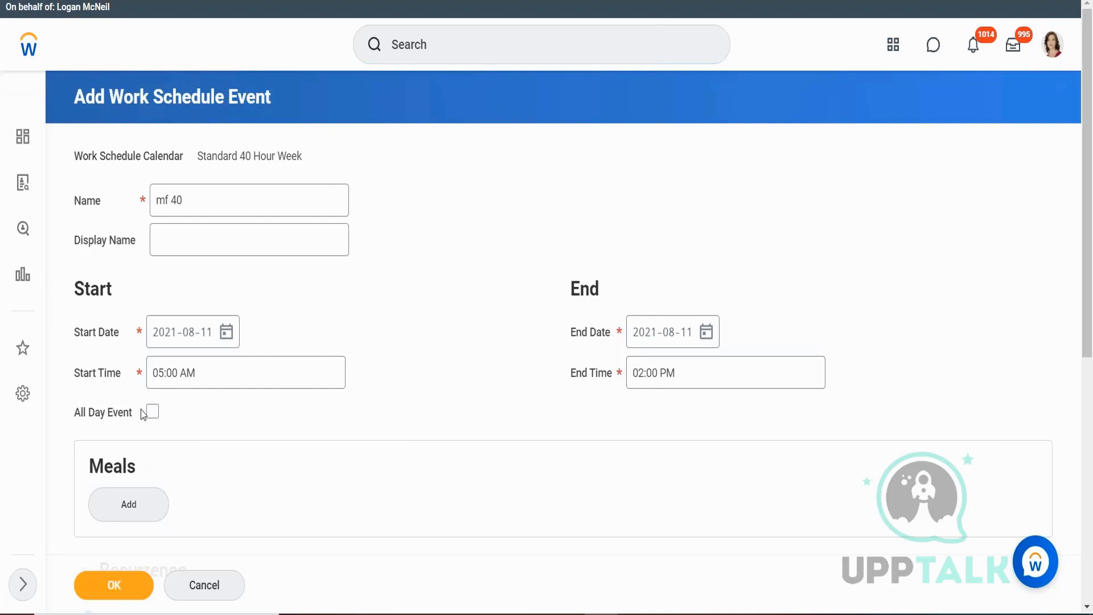
Change the event from one-time to a recurrence interval and choose Weekly Recurrence.
scroll(243, 428, down, 1)
scroll(242, 427, down, 2)
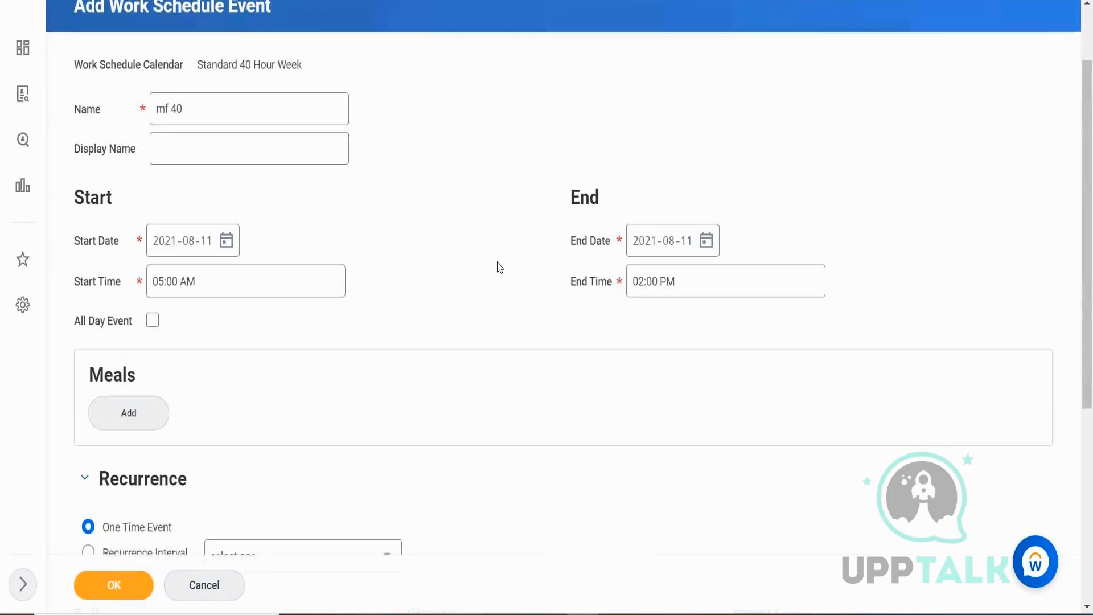
scroll(499, 267, down, 2)
scroll(499, 267, down, 2)
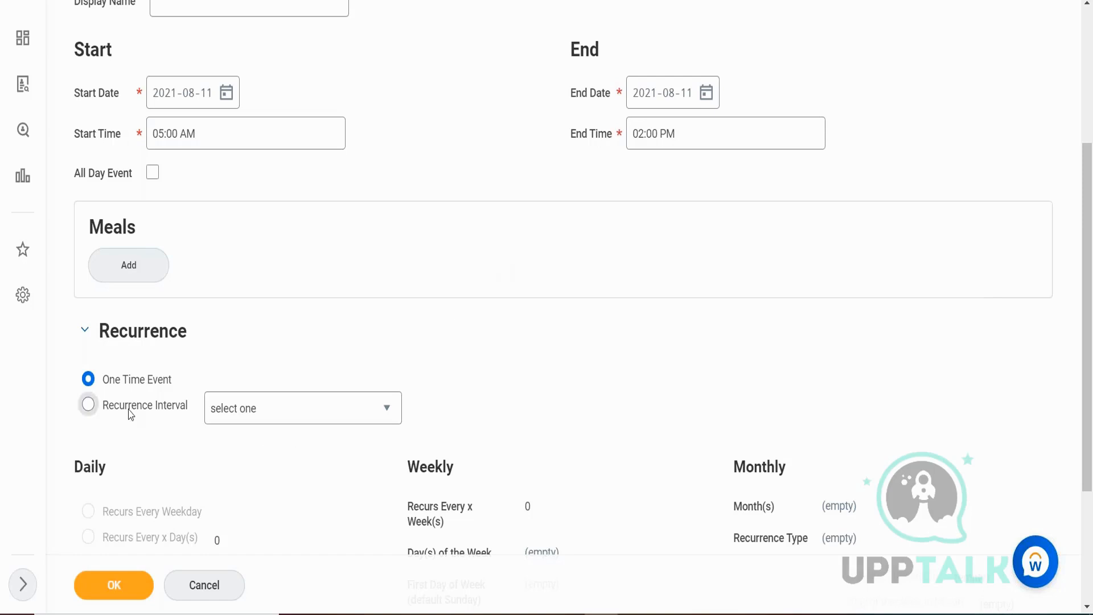
click(88, 404)
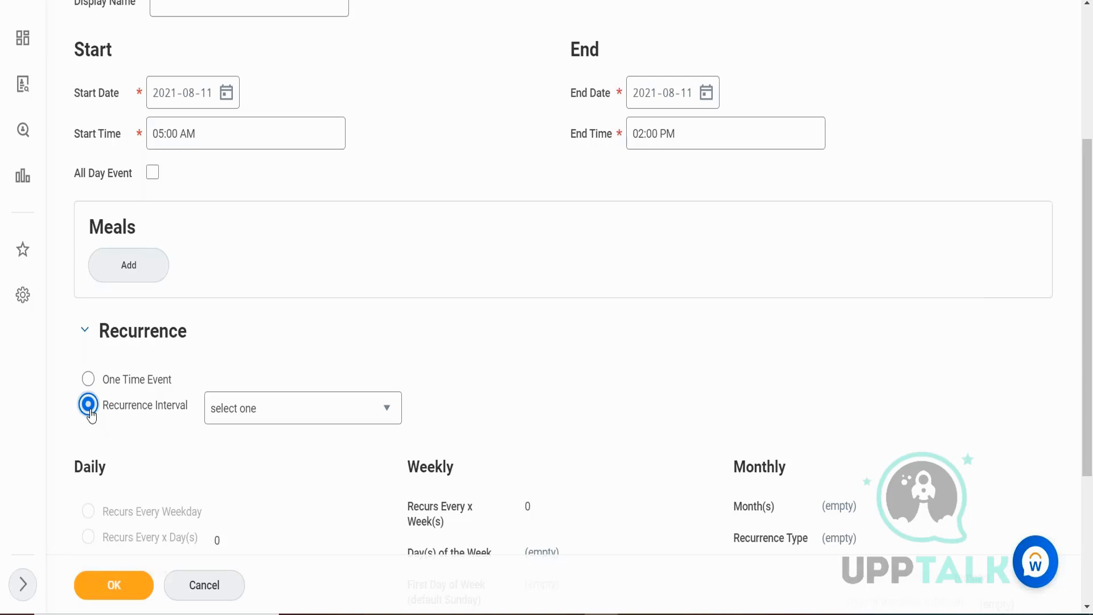
click(283, 409)
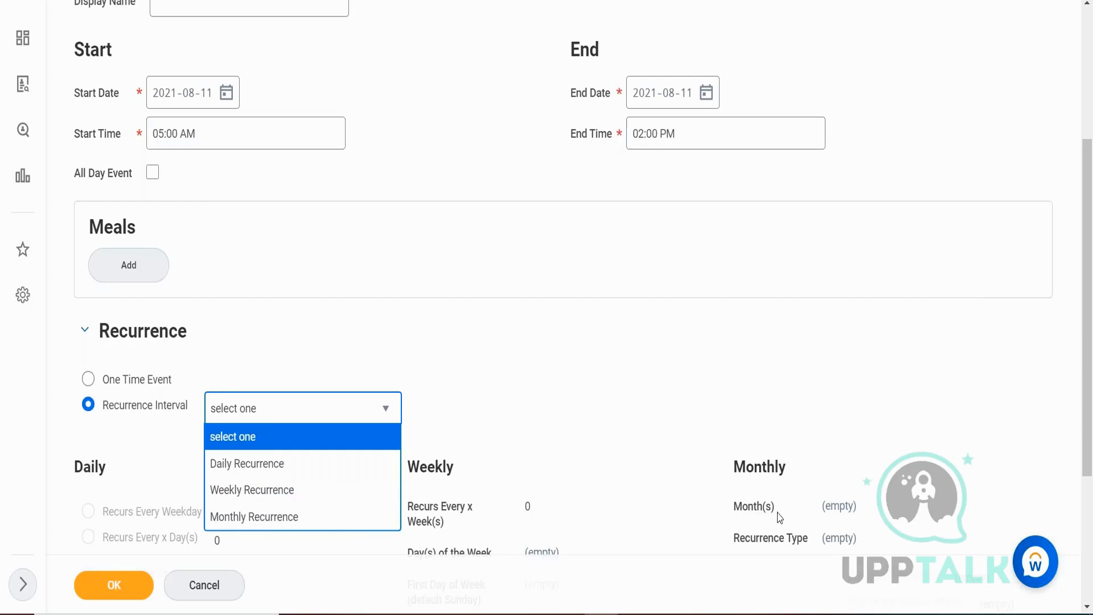
click(259, 490)
Try 2 and 1 as the number of weeks between the event's weekly recurrences and clear the value.
scroll(547, 414, down, 1)
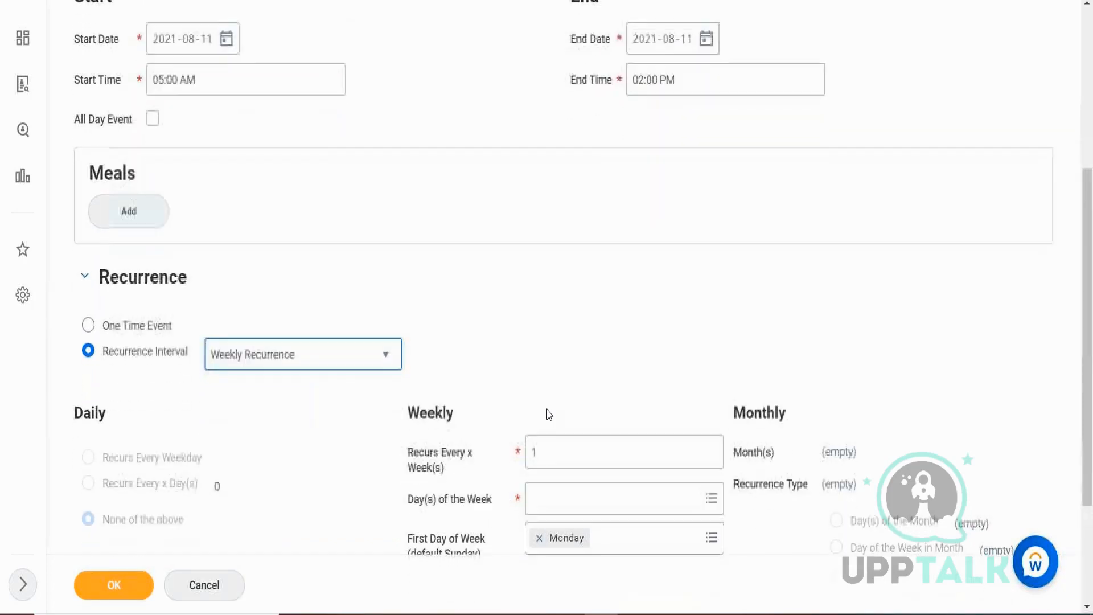
click(553, 417)
click(554, 441)
key(BackSpace)
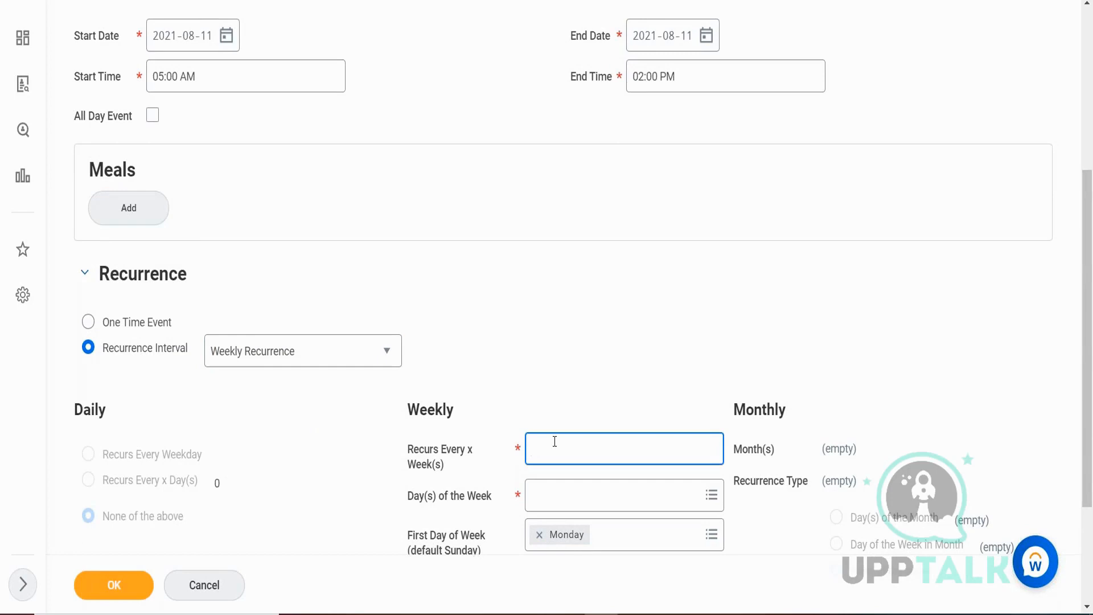
text(2)
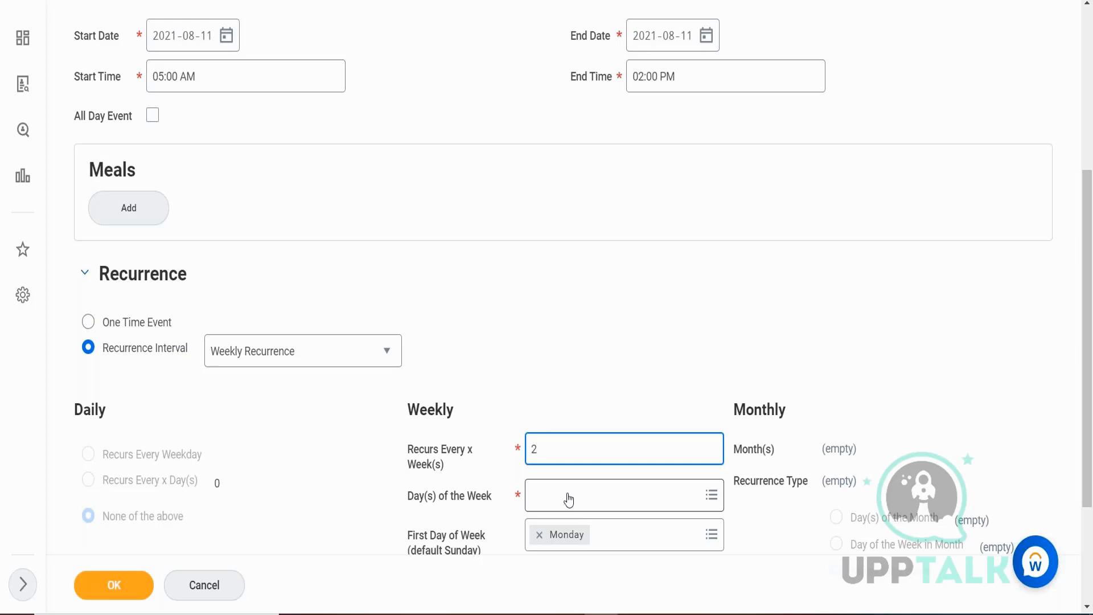
key(BackSpace)
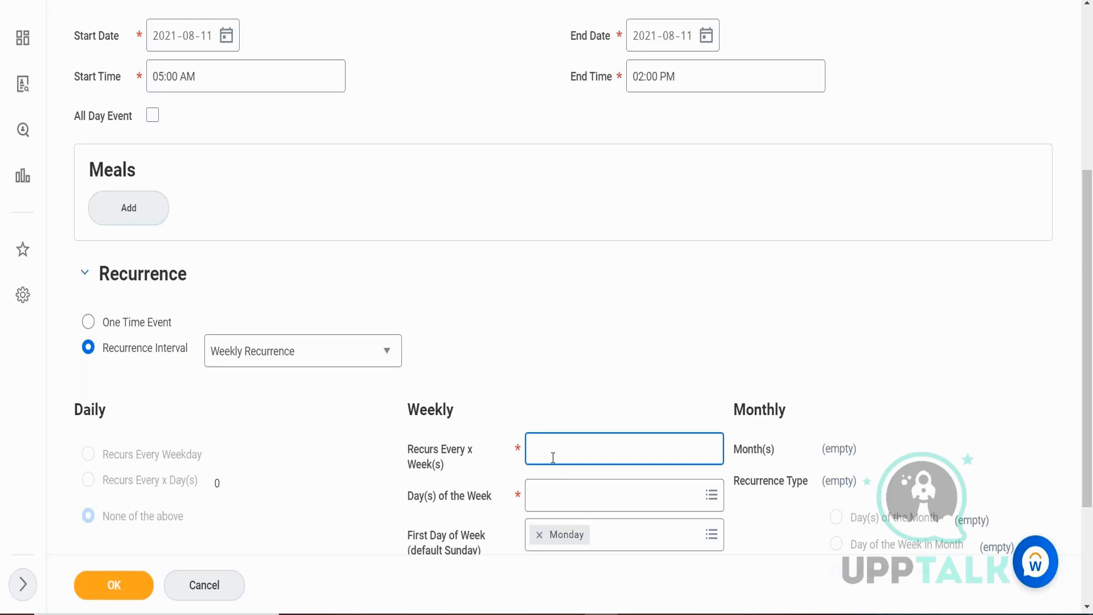
text(1)
key(BackSpace)
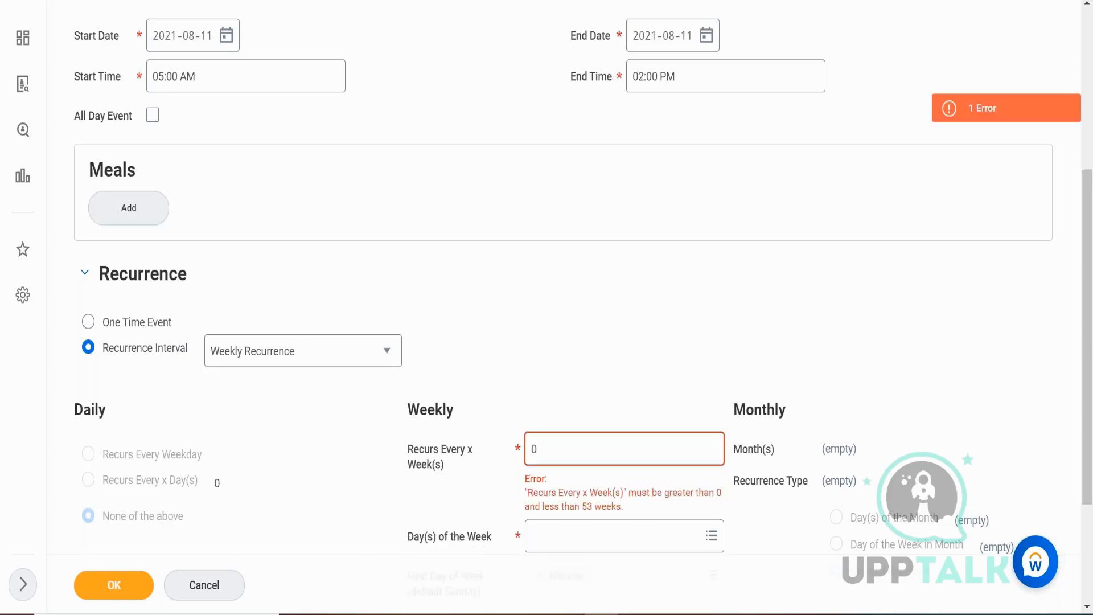
Switch the event to Monthly Recurrence and select July and December as its months.
click(333, 354)
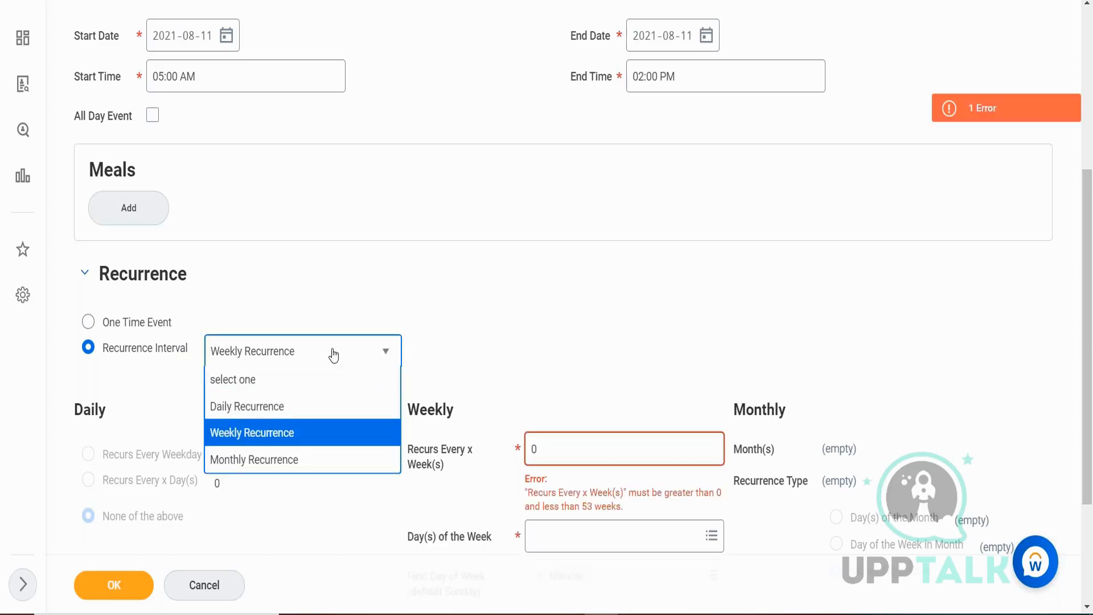
click(257, 461)
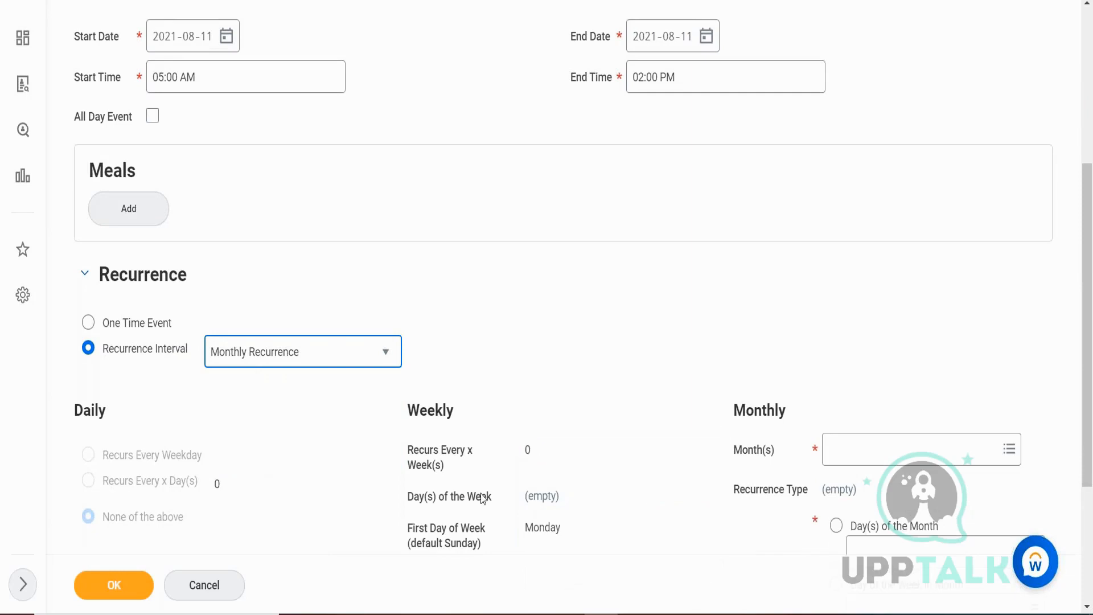
click(1008, 449)
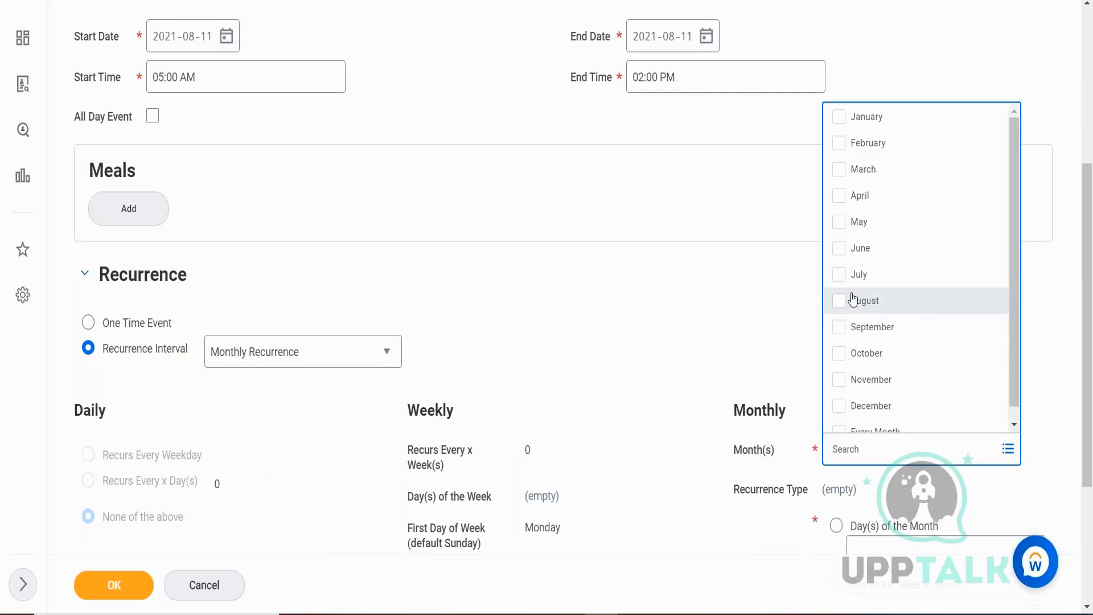
click(840, 275)
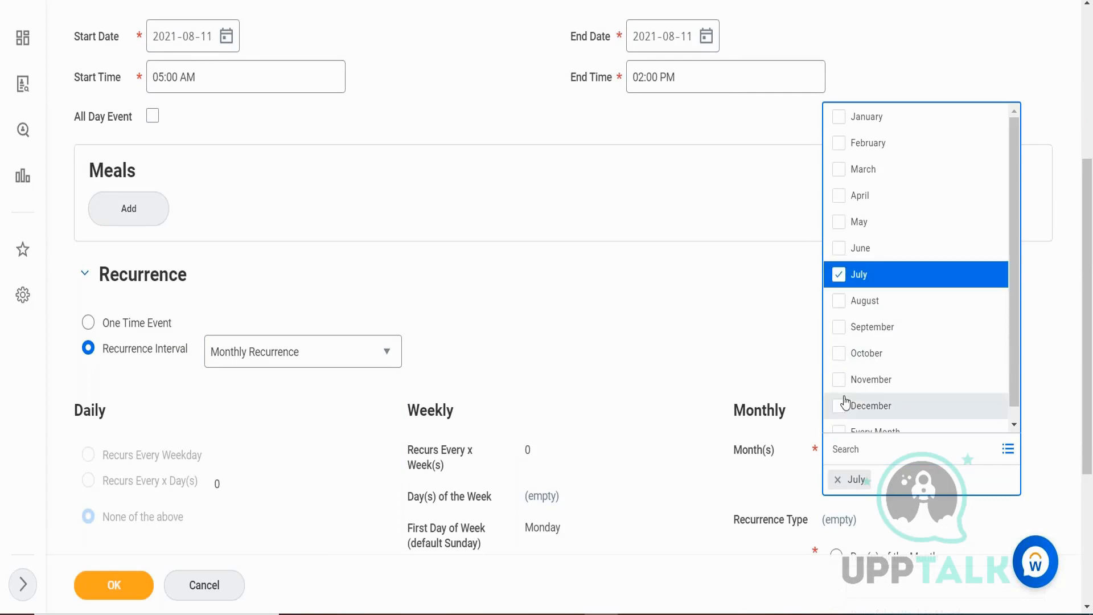
click(841, 406)
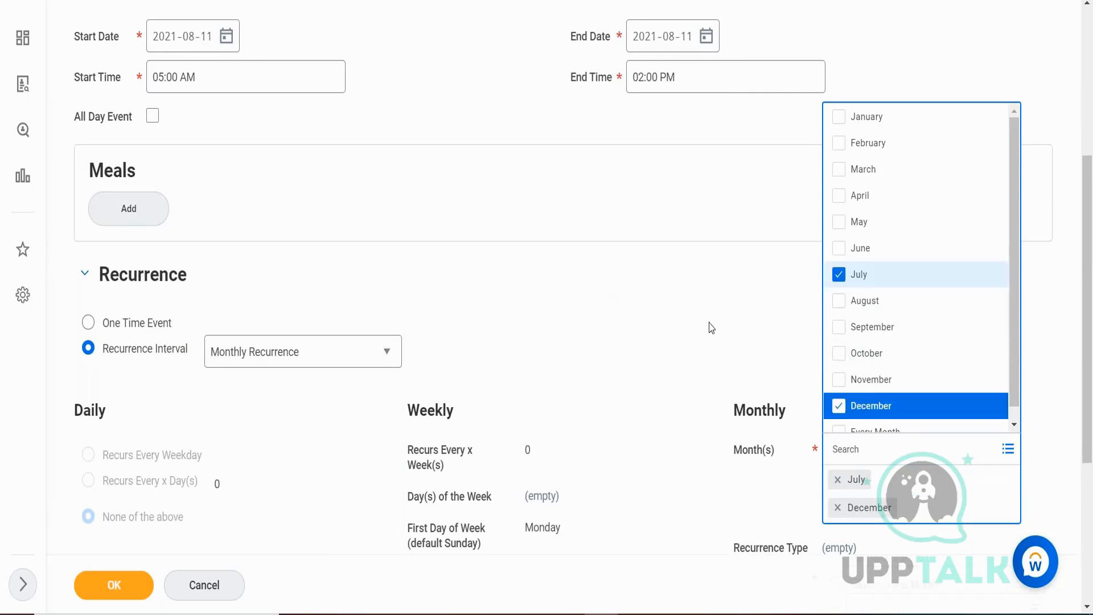
Remove July and December from the event's monthly recurrence months.
scroll(708, 325, down, 2)
scroll(710, 328, down, 1)
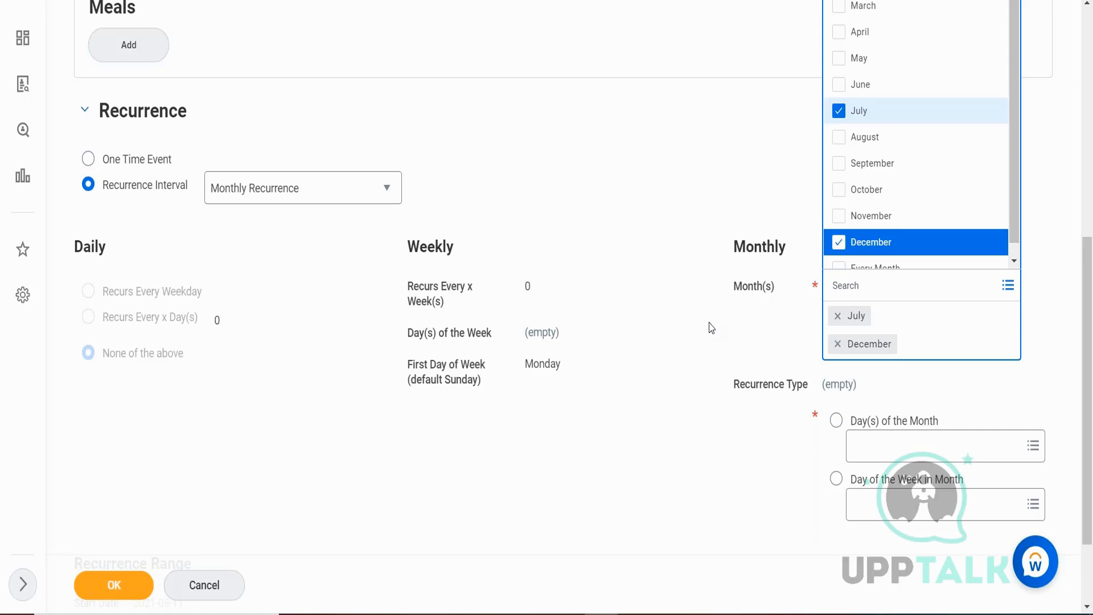
click(837, 316)
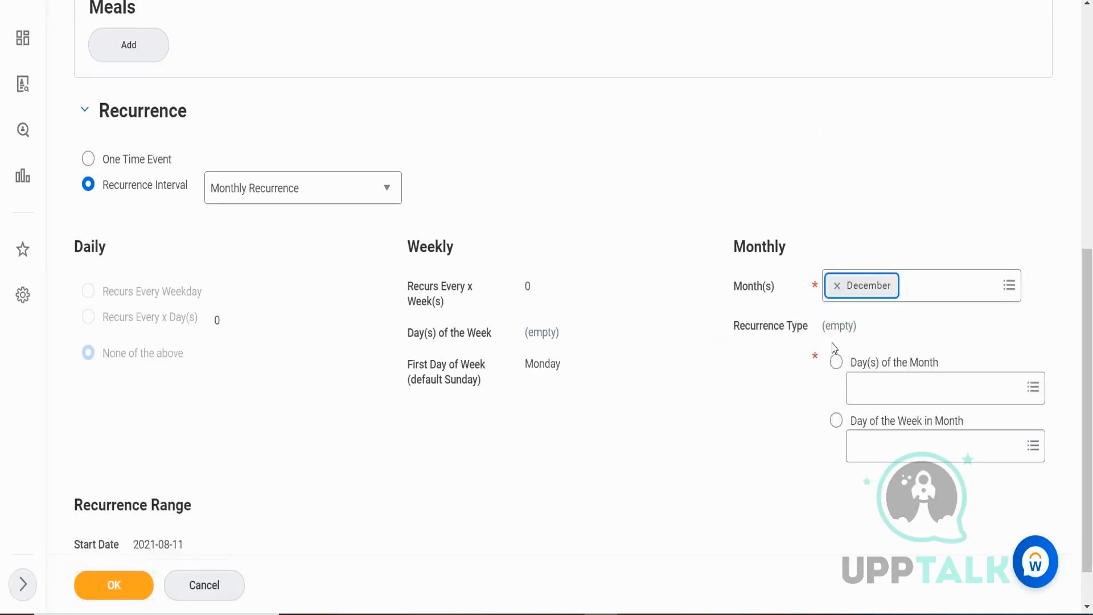
click(836, 285)
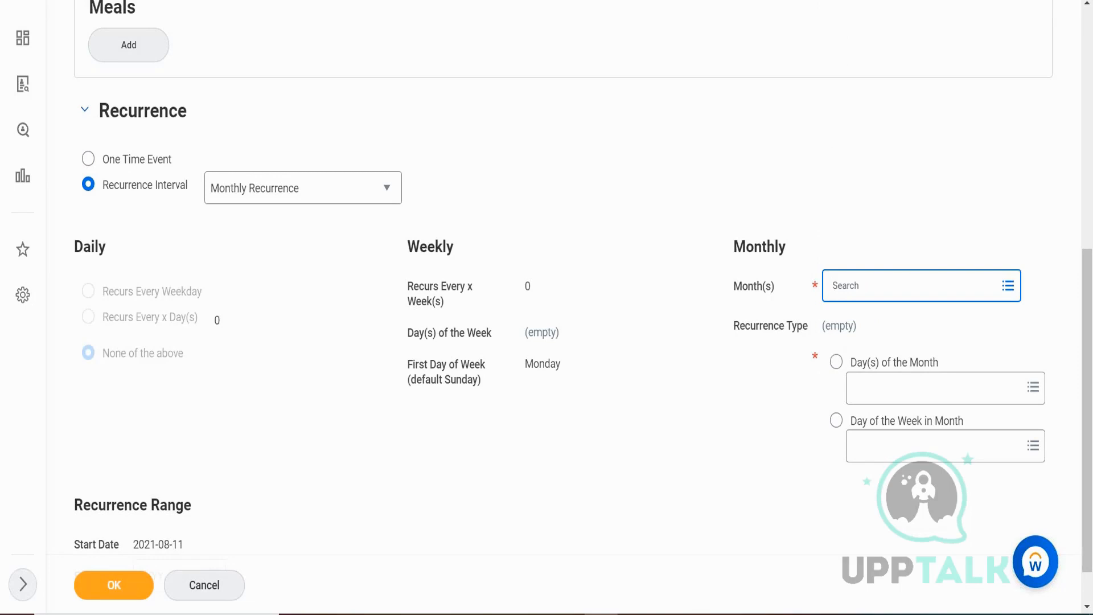
Review the event's details and the help text for the recurrence range's end date.
scroll(590, 274, down, 1)
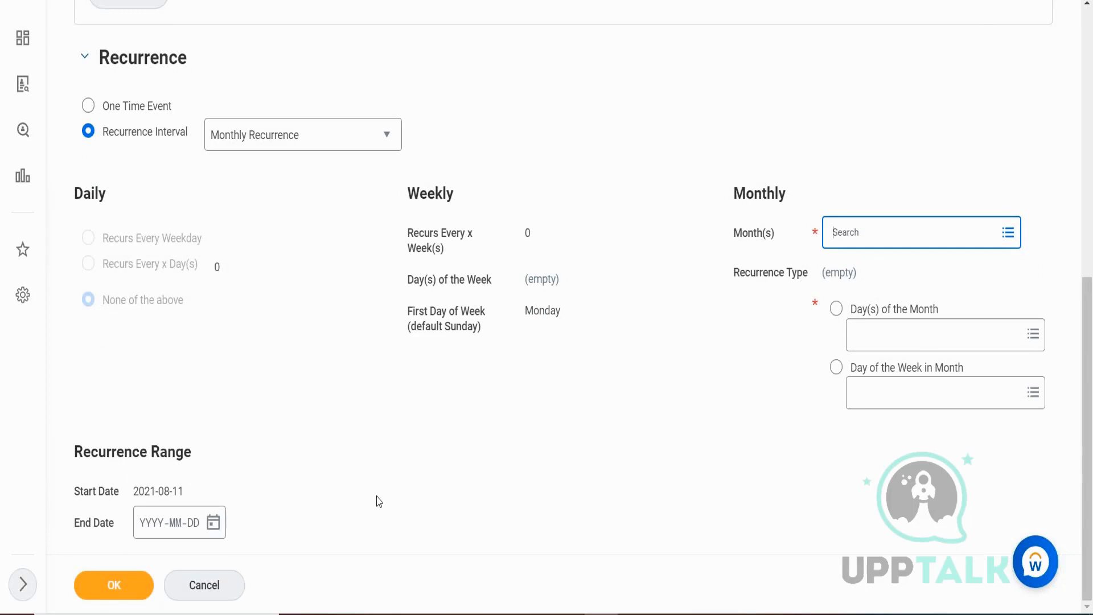
scroll(380, 505, up, 6)
scroll(380, 505, up, 1)
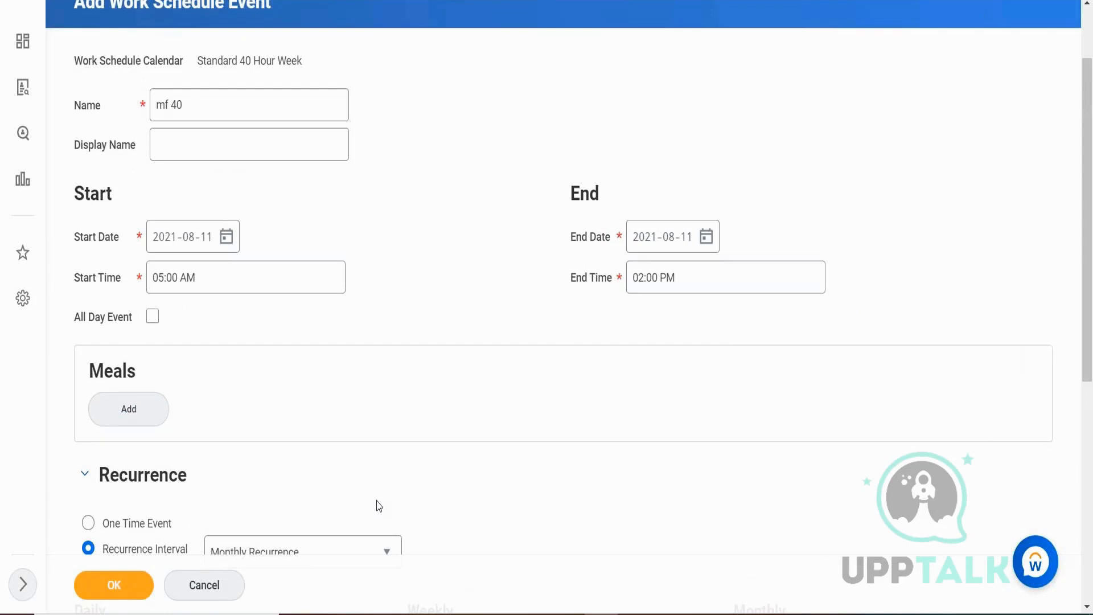
scroll(380, 506, down, 7)
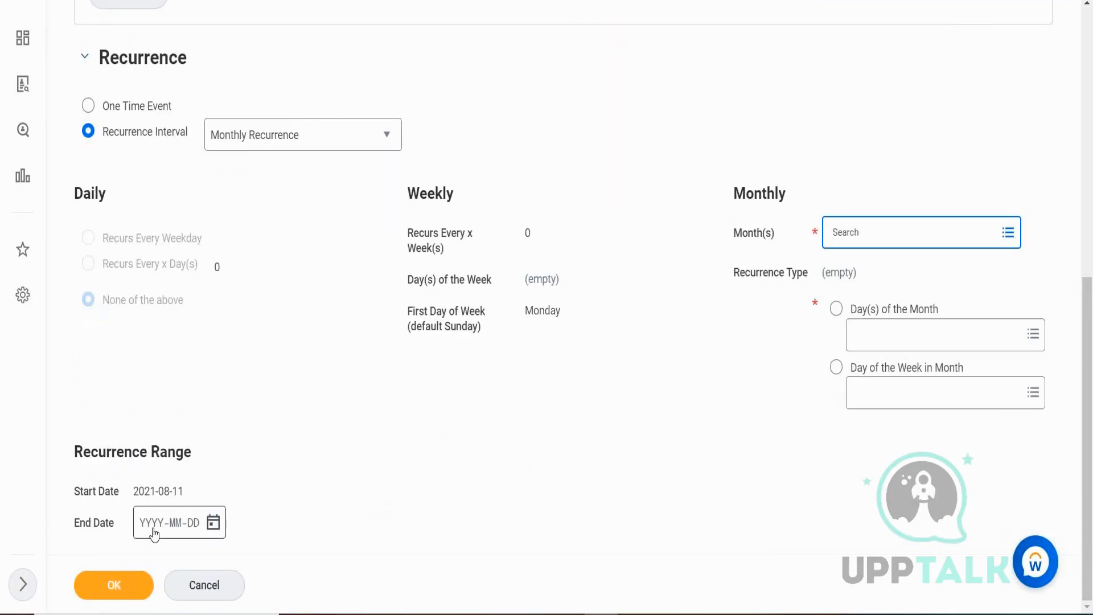
mouse_move(149, 527)
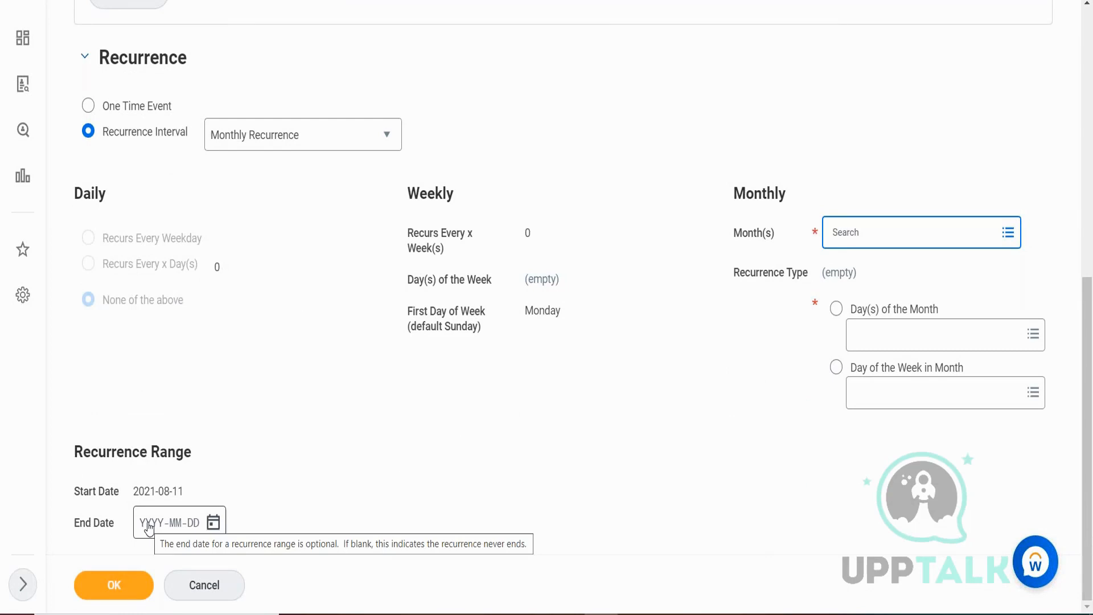
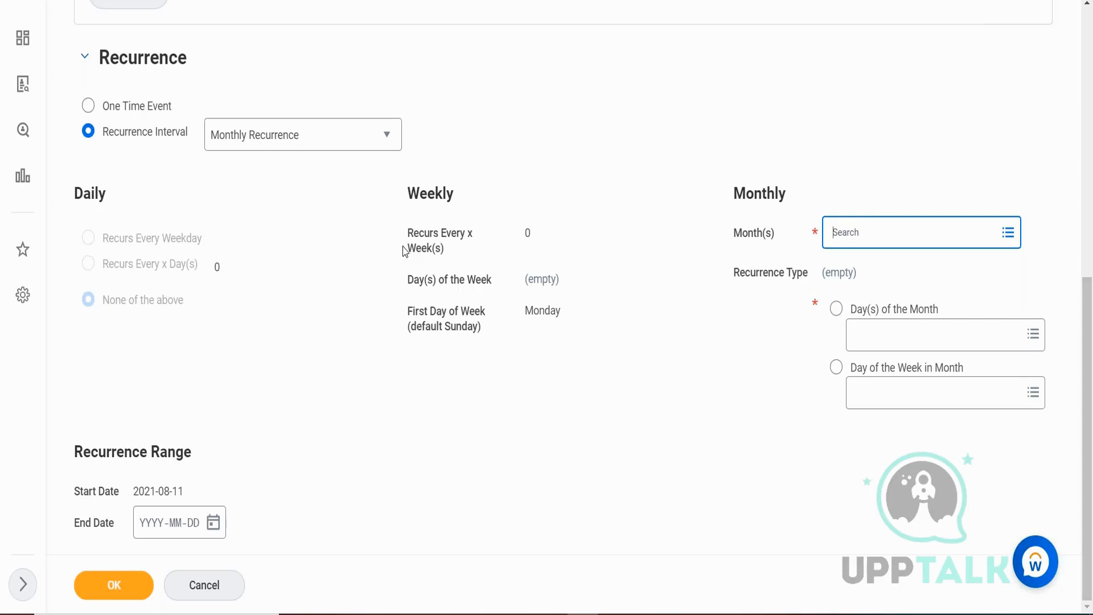
Select Day(s) of the Month as the event's monthly recurrence type without choosing any days.
click(403, 251)
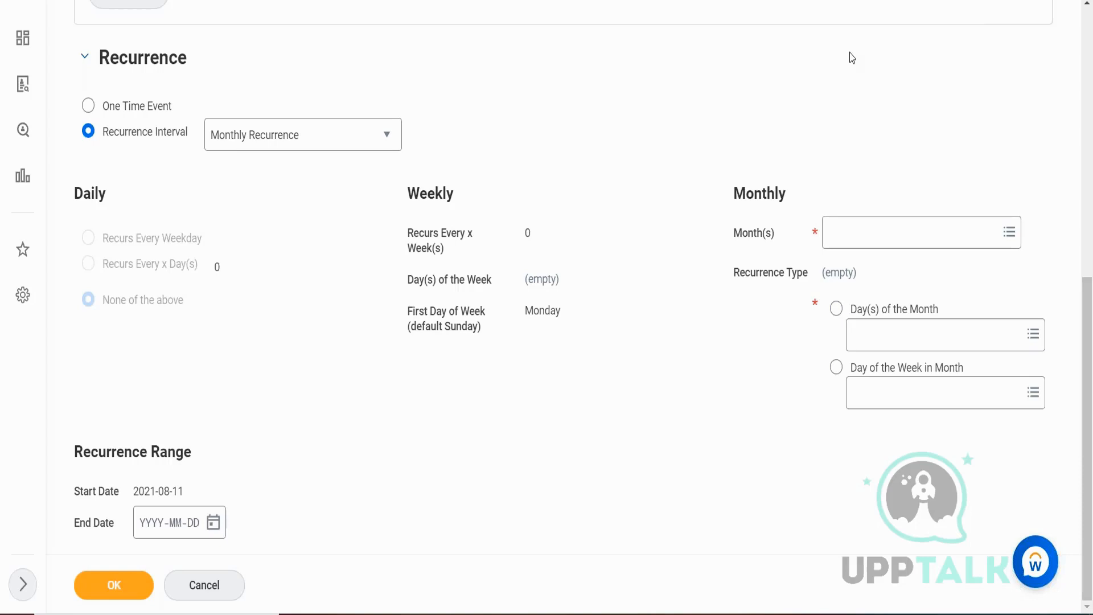
click(922, 335)
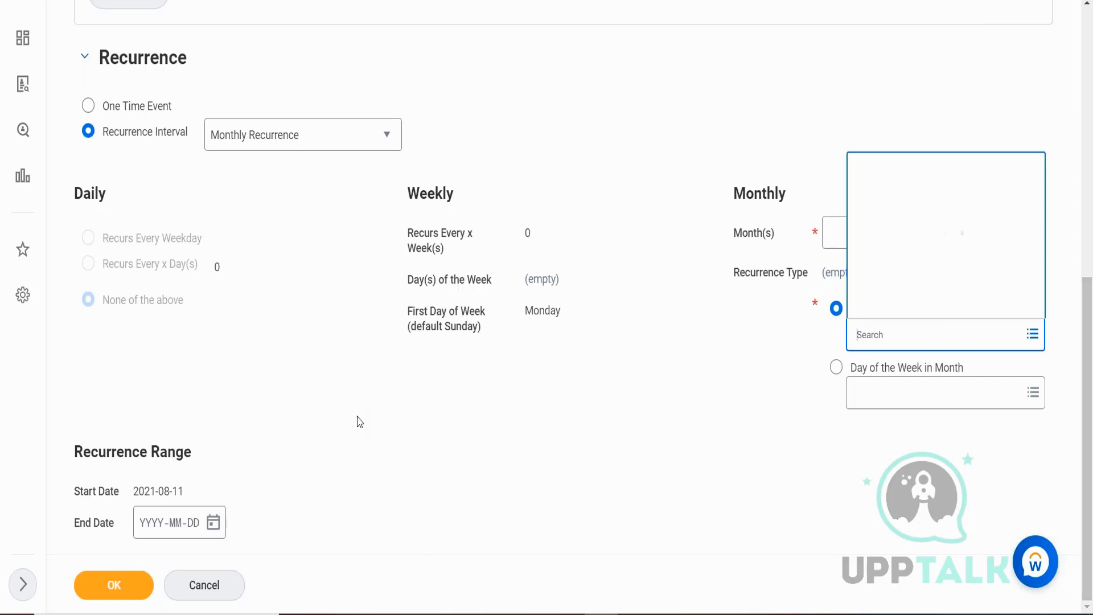
scroll(359, 421, up, 1)
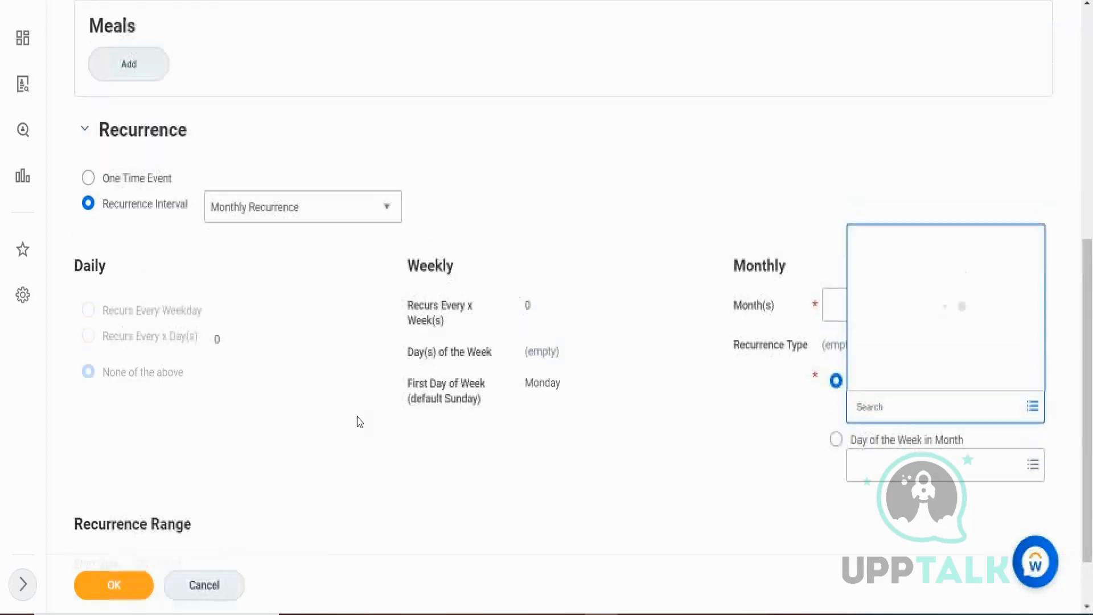
scroll(359, 421, up, 2)
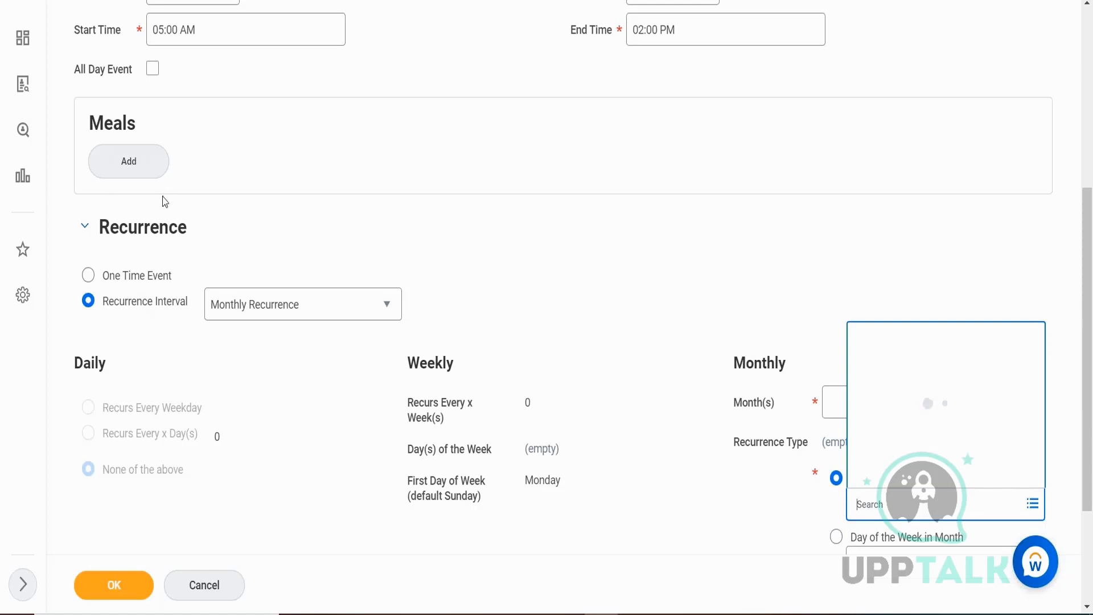
scroll(164, 201, up, 6)
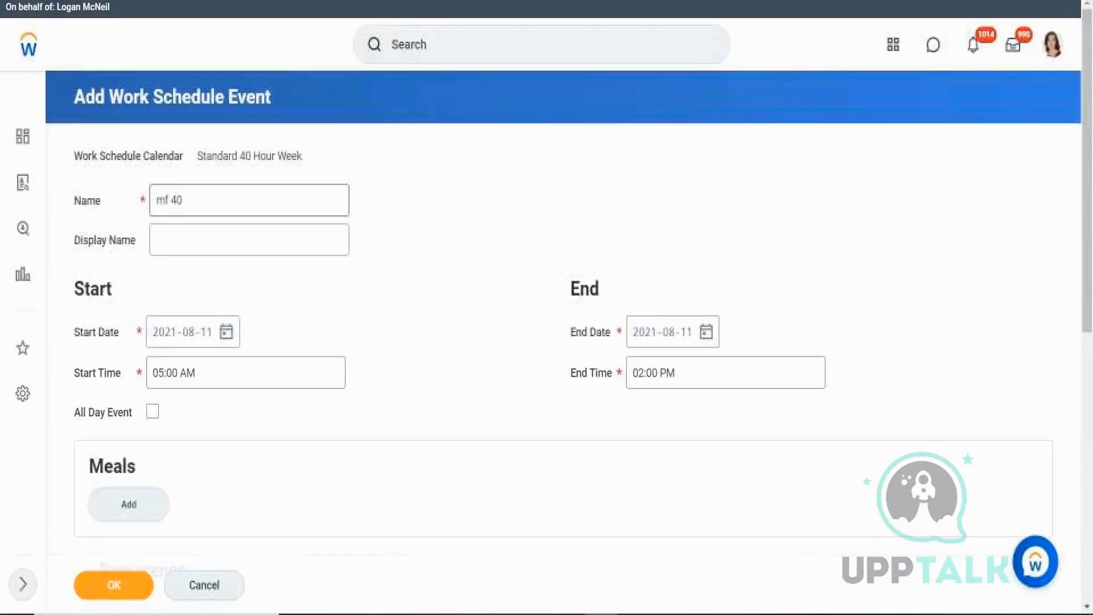
Try to search for "view holiday calendar" and discard the unsaved work schedule event.
click(453, 51)
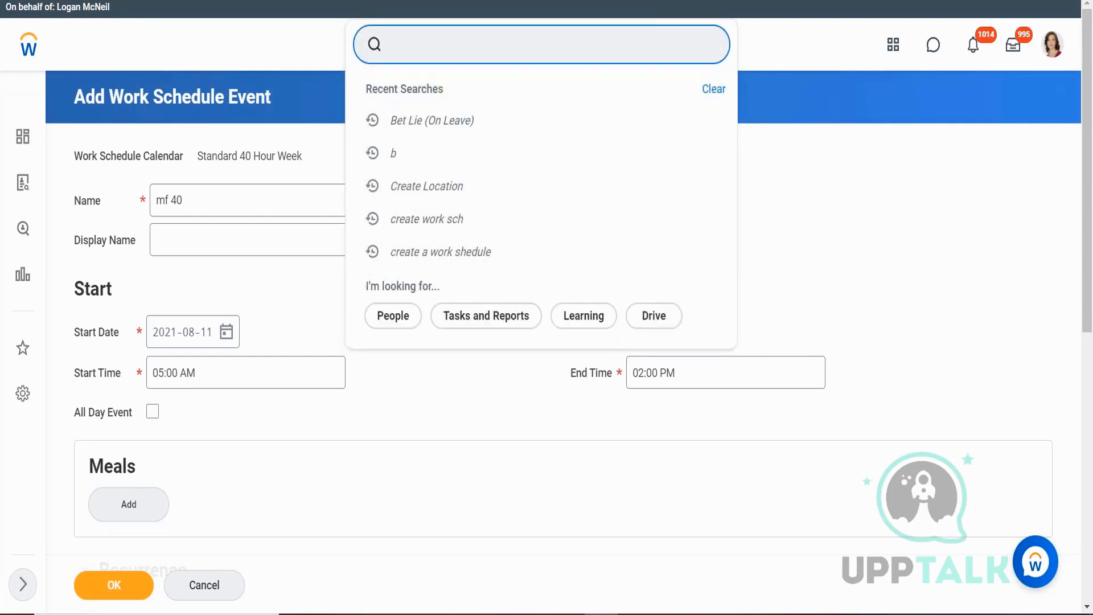
text(view holiday calendar)
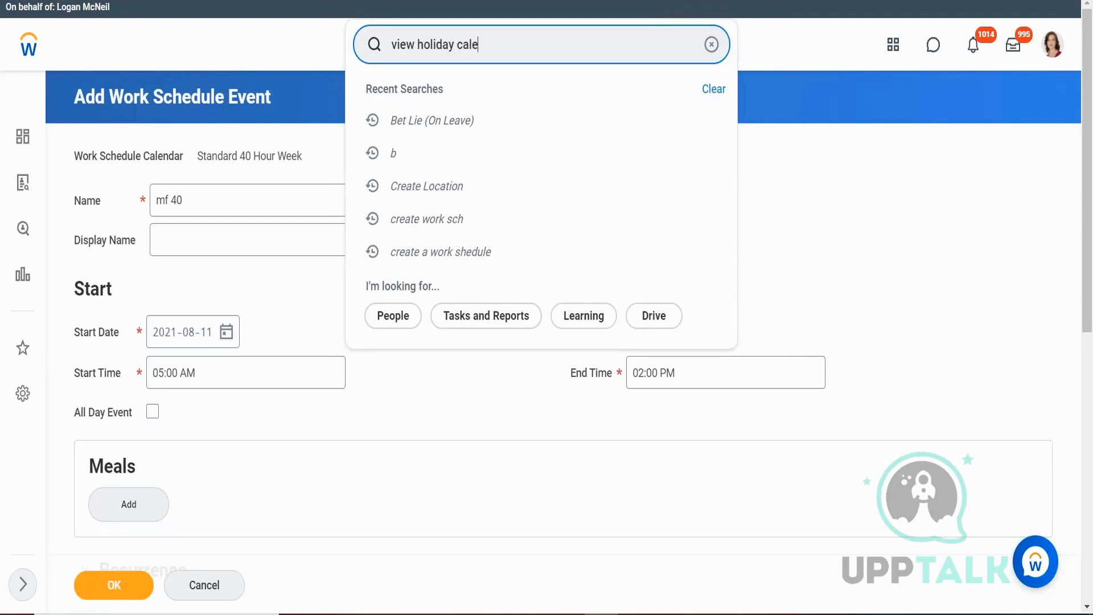
key(Return)
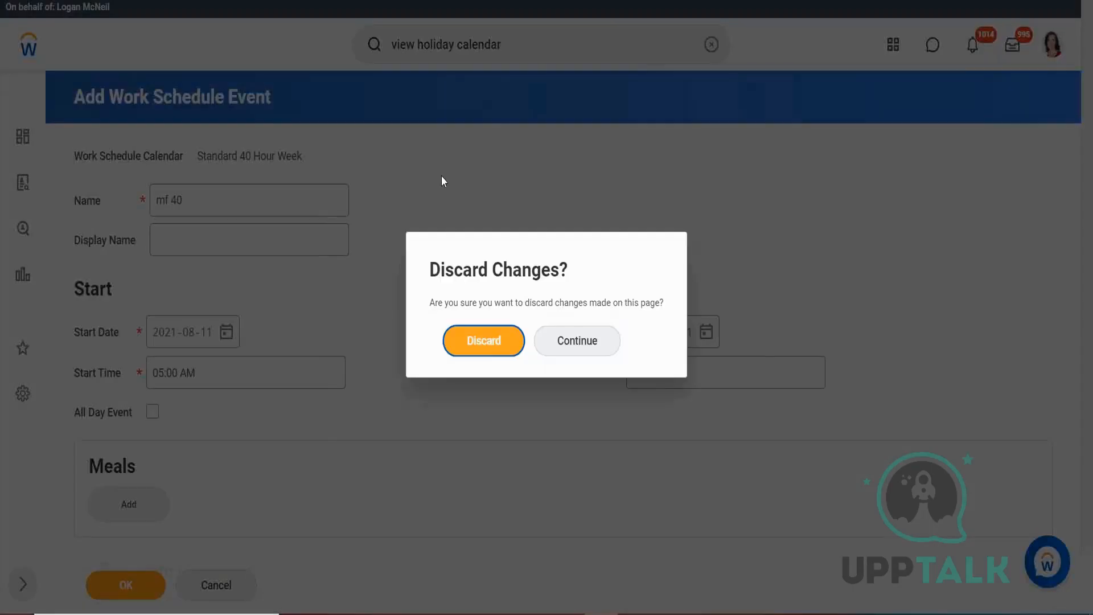
click(484, 353)
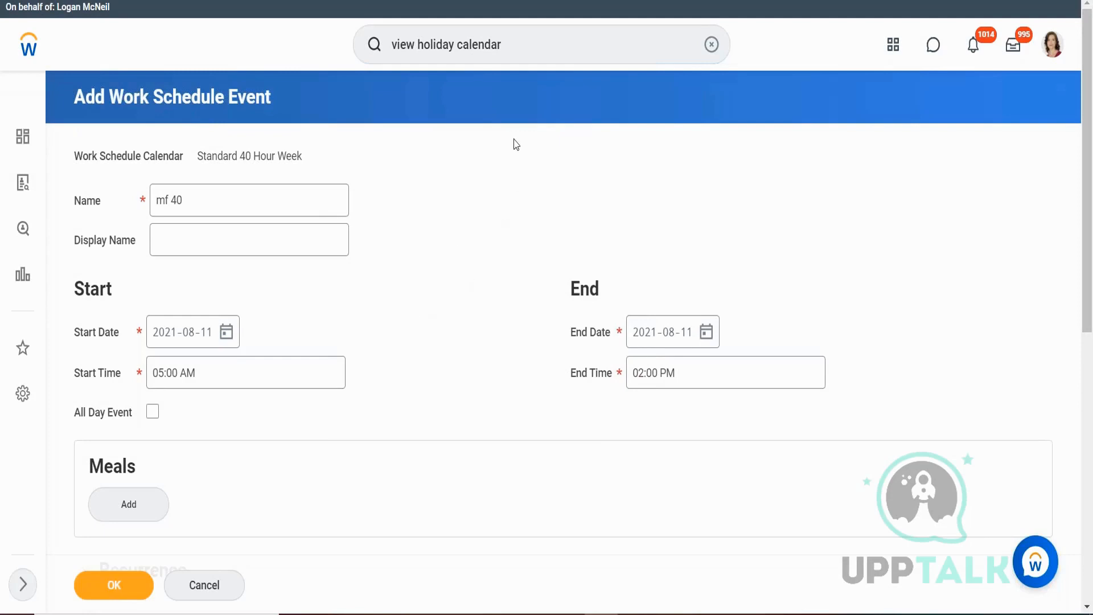
click(516, 54)
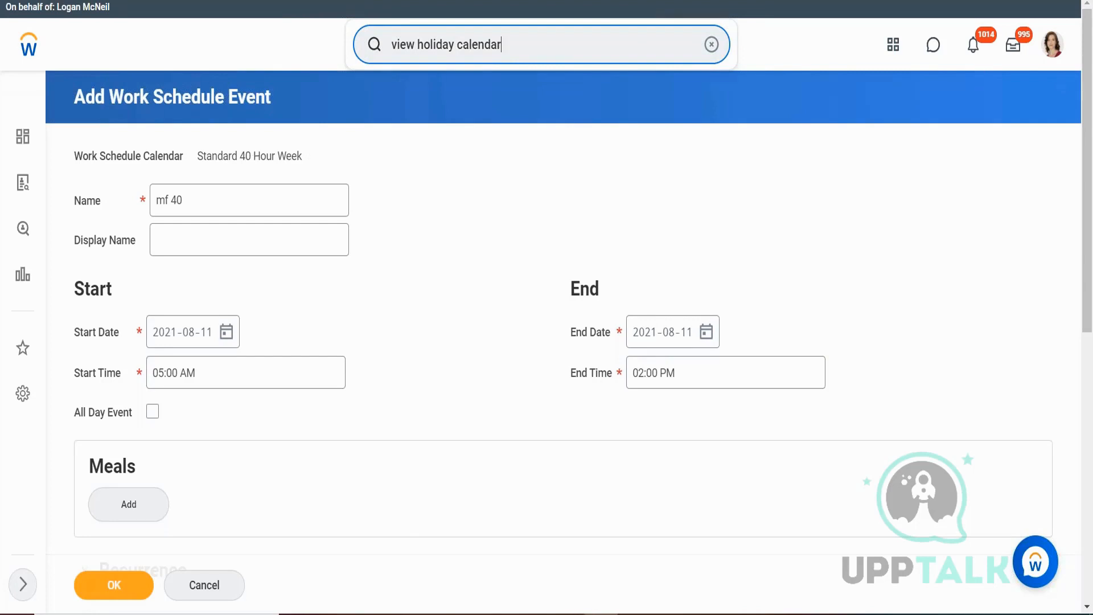
key(Return)
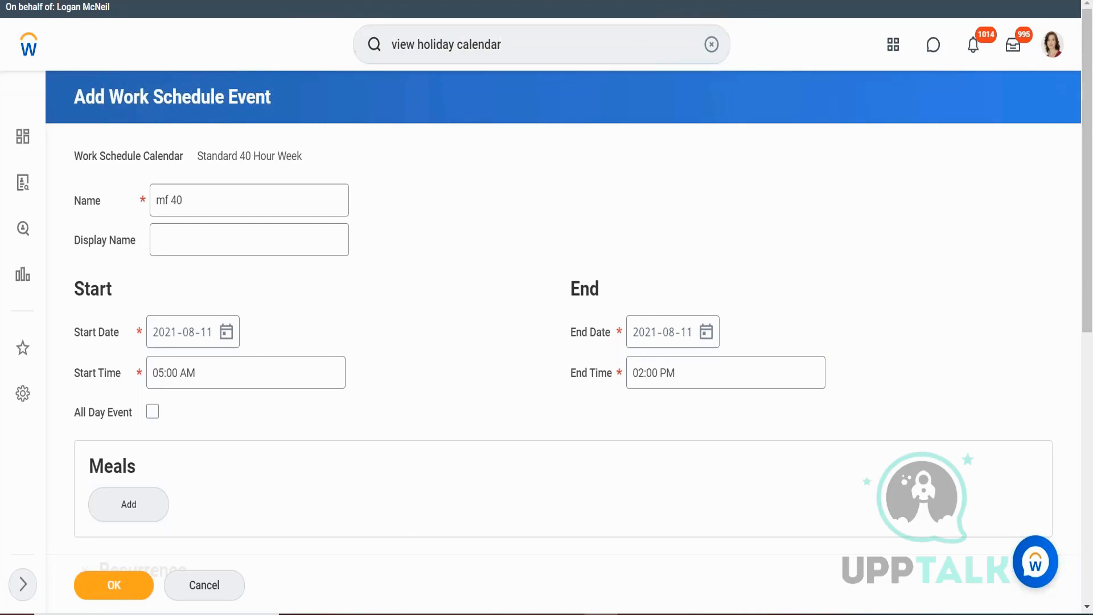
click(553, 50)
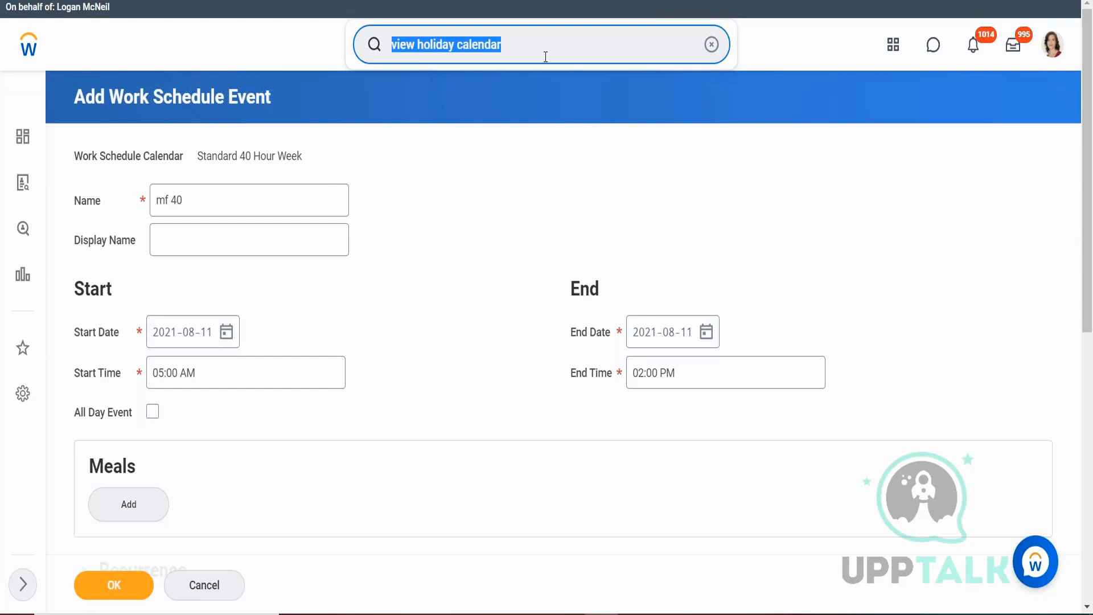
key(Return)
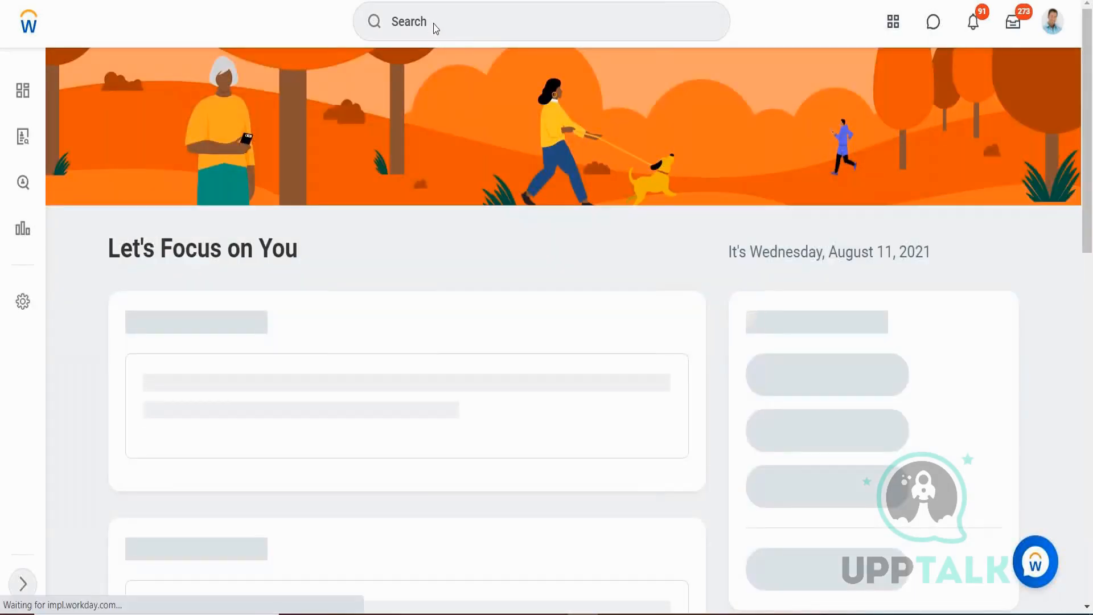
Search for "view holiday" from the home page.
click(436, 29)
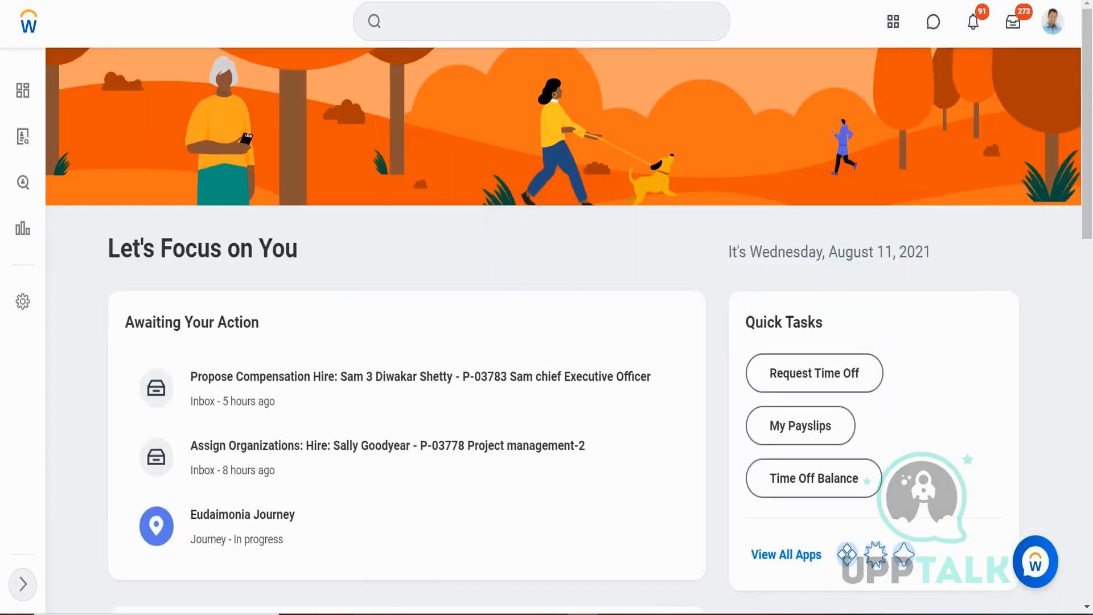
click(436, 27)
text(view )
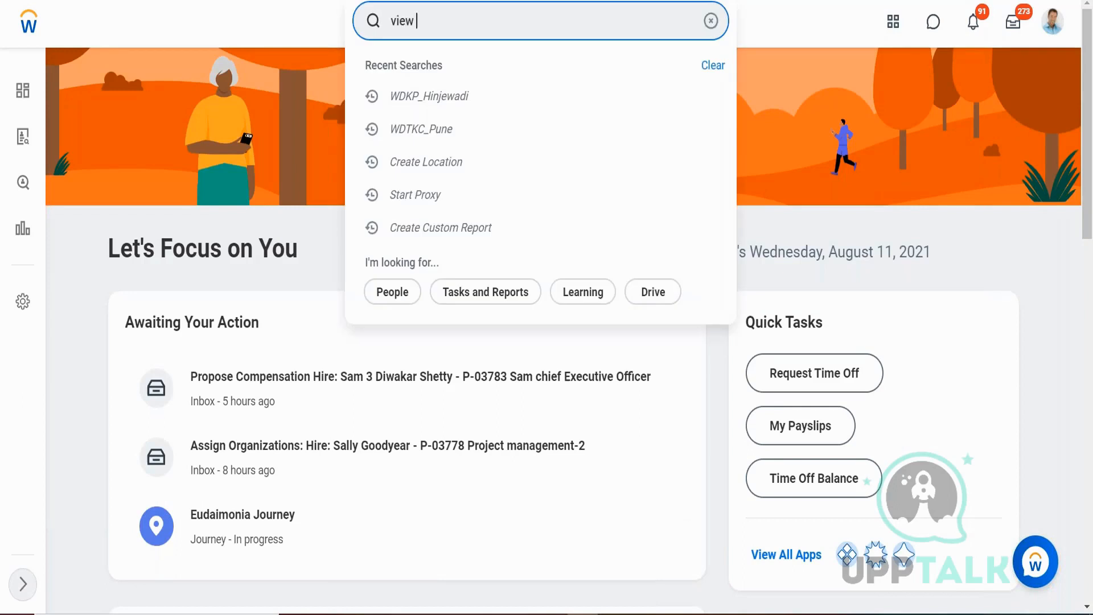
text(holiday)
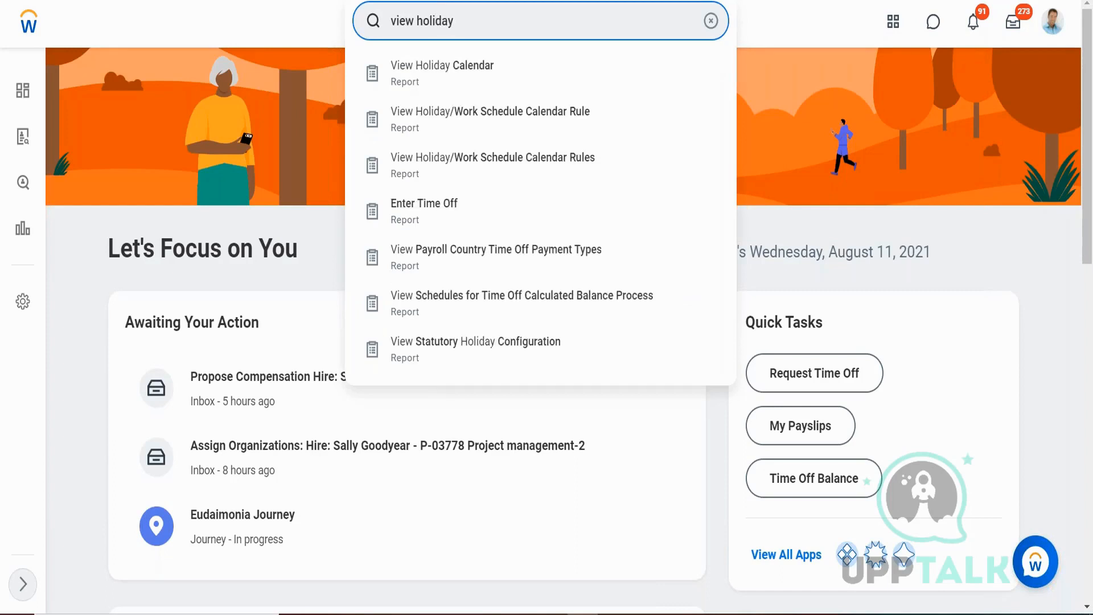
key(Return)
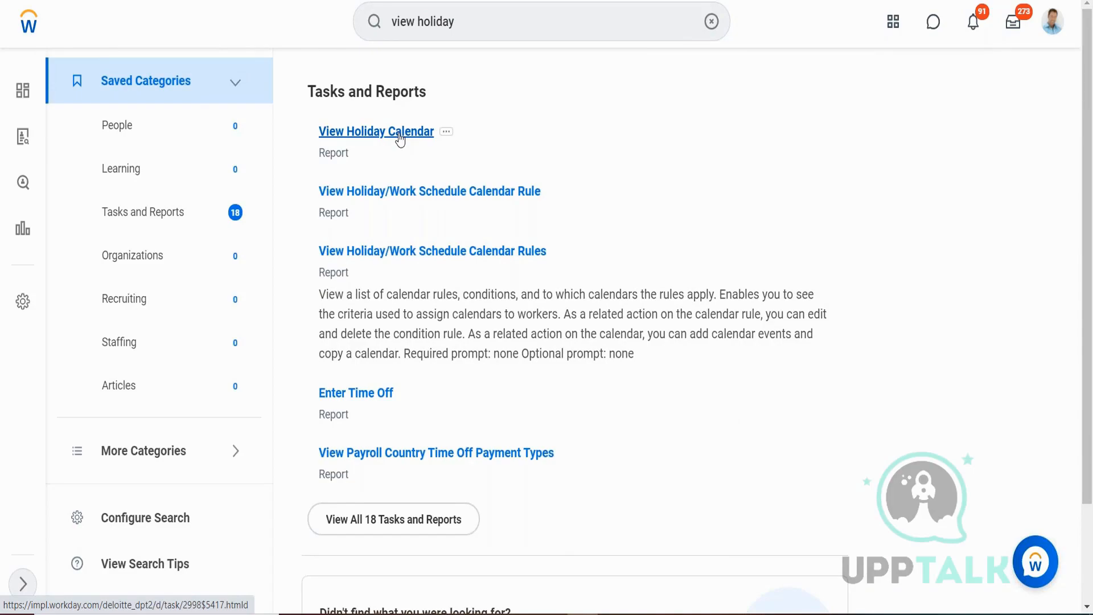
Run the View Holiday Calendar report for Holidays for the United States of America.
click(399, 132)
click(471, 216)
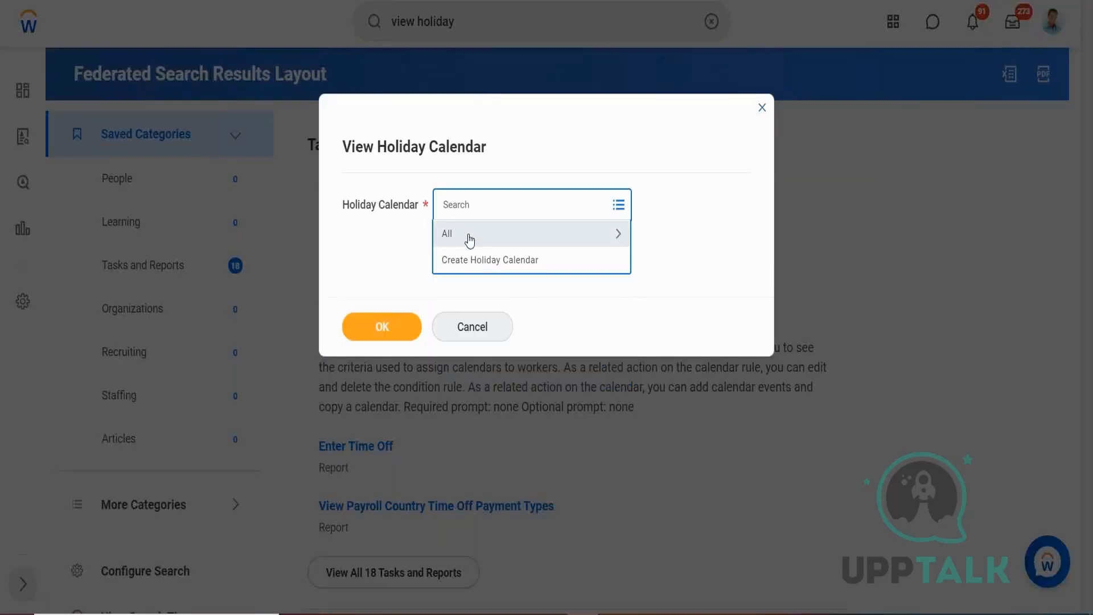
click(469, 235)
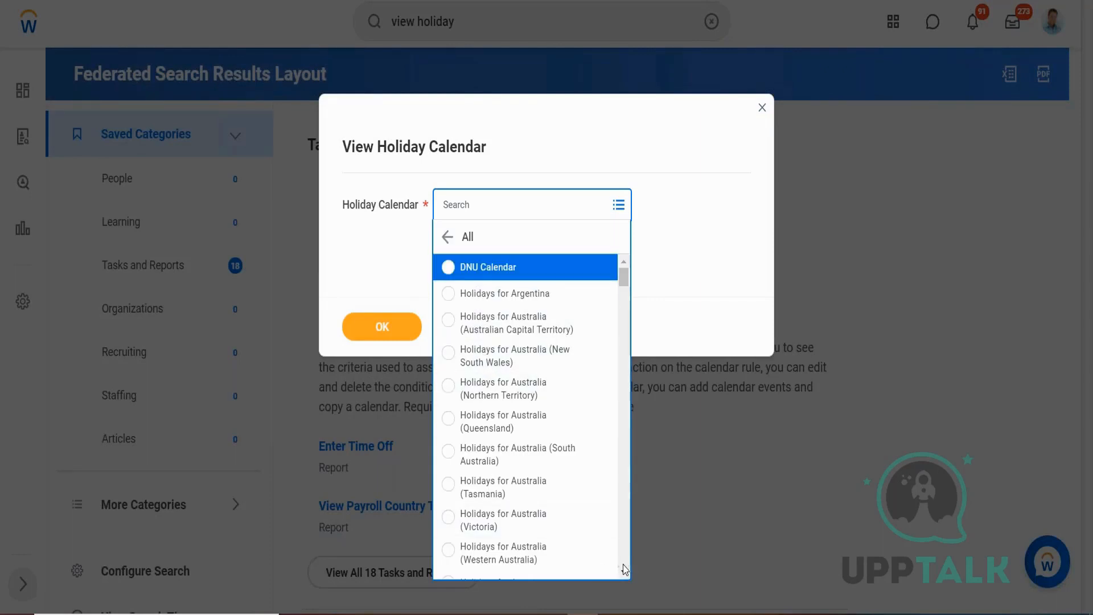
scroll(624, 569, down, 10)
scroll(624, 569, down, 15)
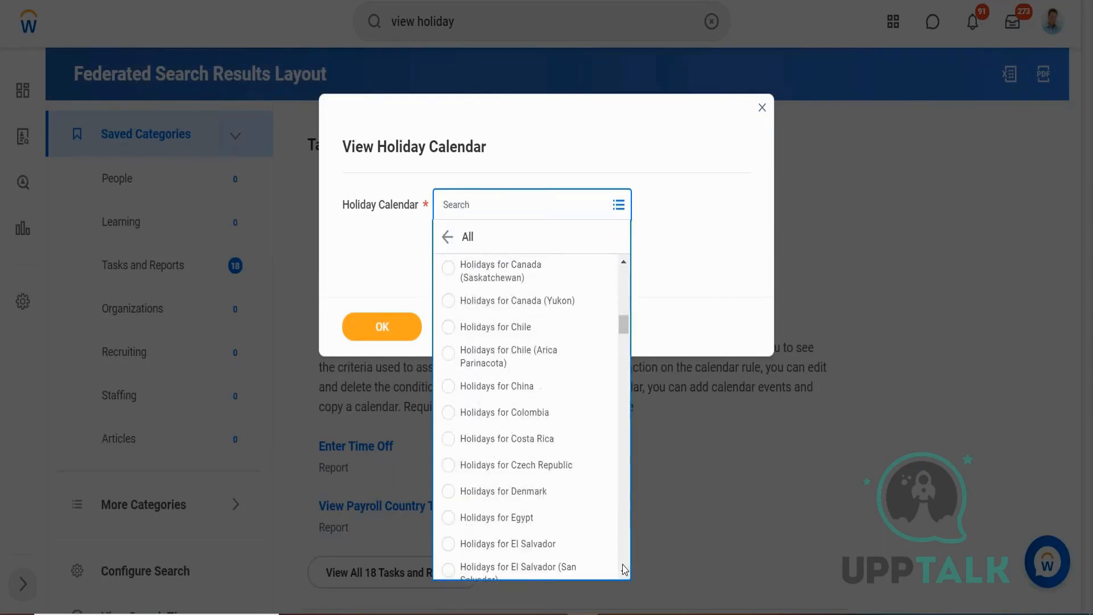
scroll(625, 570, down, 15)
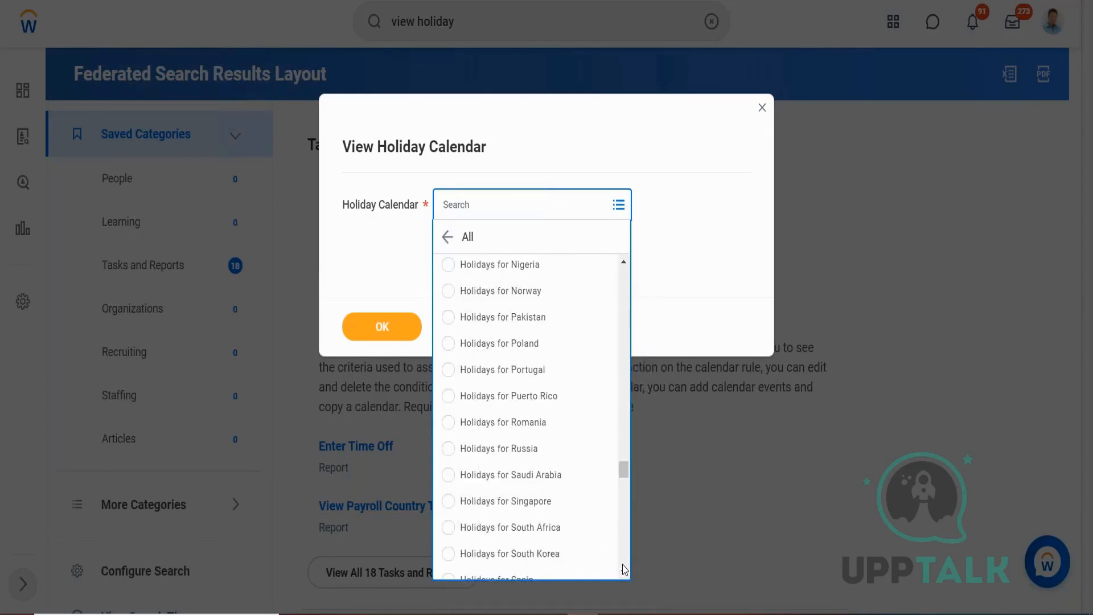
scroll(625, 569, down, 15)
scroll(624, 569, down, 10)
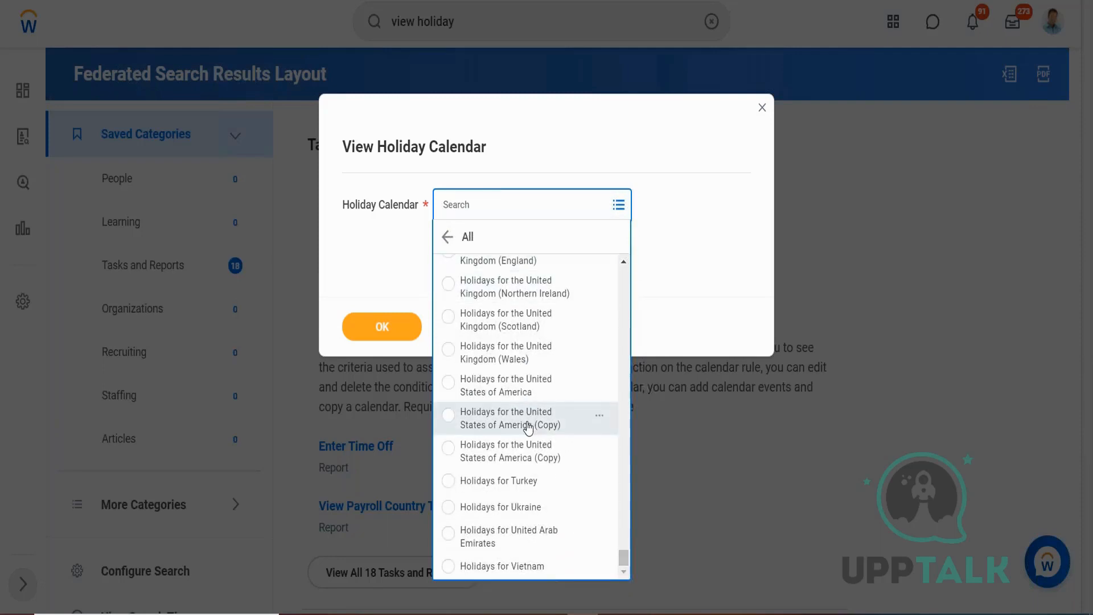
click(492, 391)
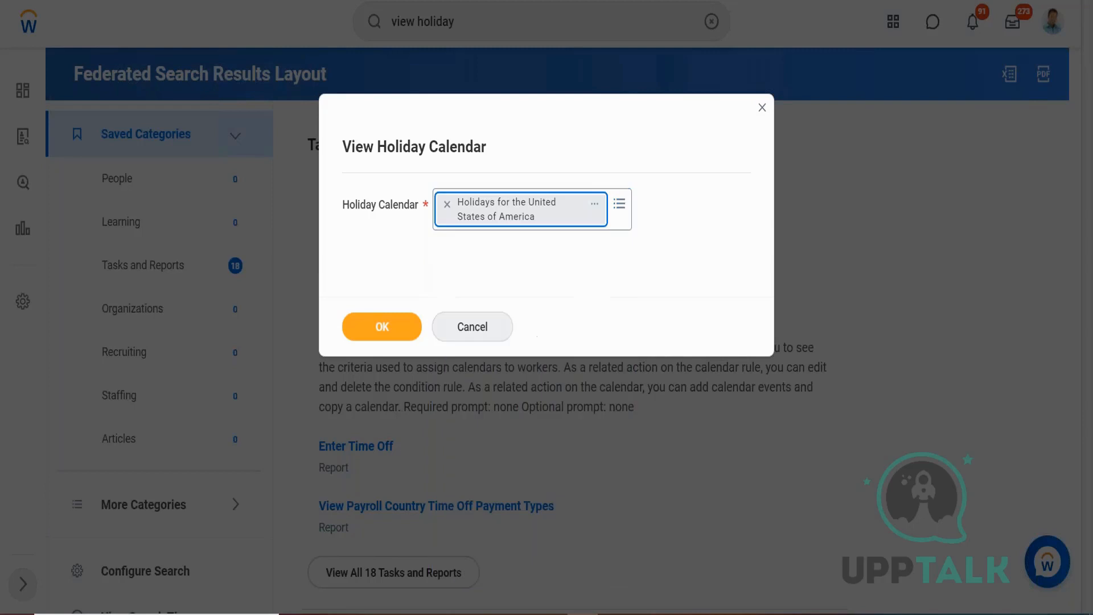
click(391, 329)
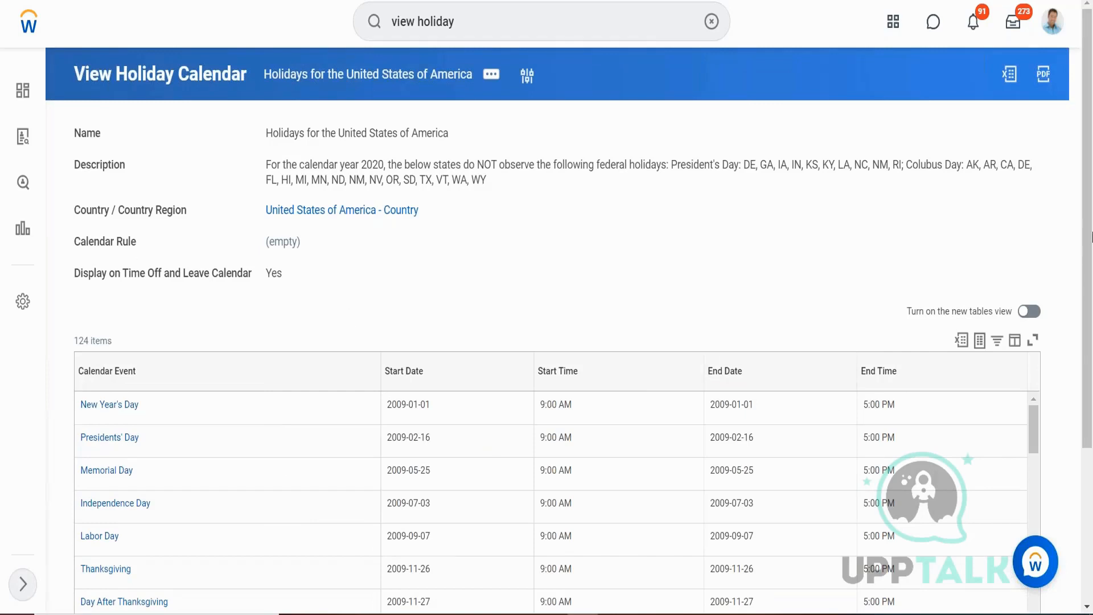
Add a one-time all-day event named "Teest" to the United States holiday calendar, starting 2021-08-11.
mouse_move(1032, 435)
mouse_down()
mouse_move(1033, 451)
mouse_move(1028, 423)
mouse_up()
click(486, 79)
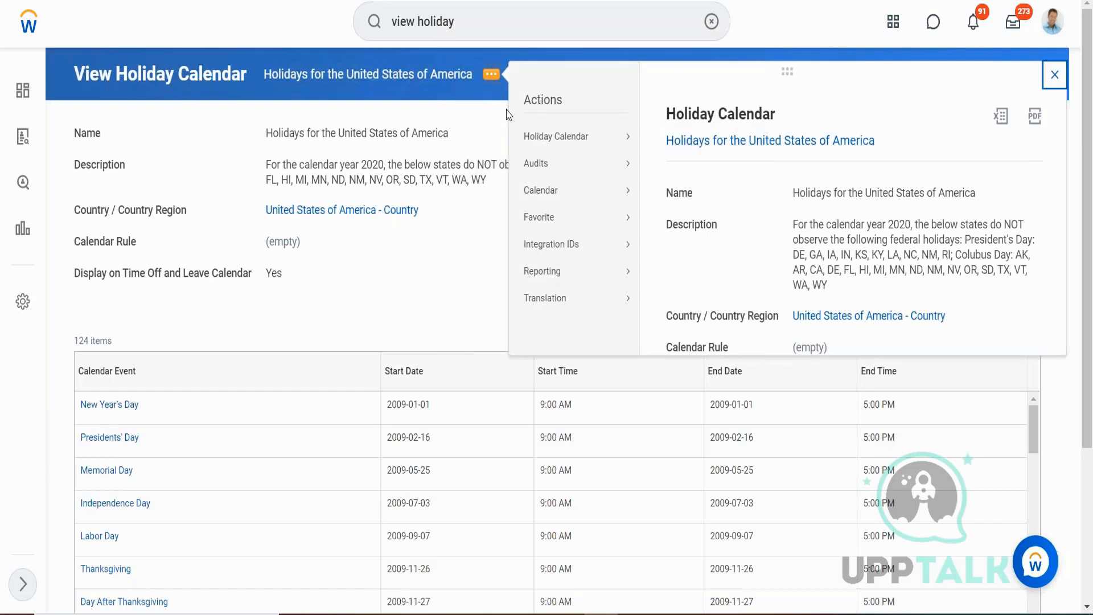
mouse_move(551, 198)
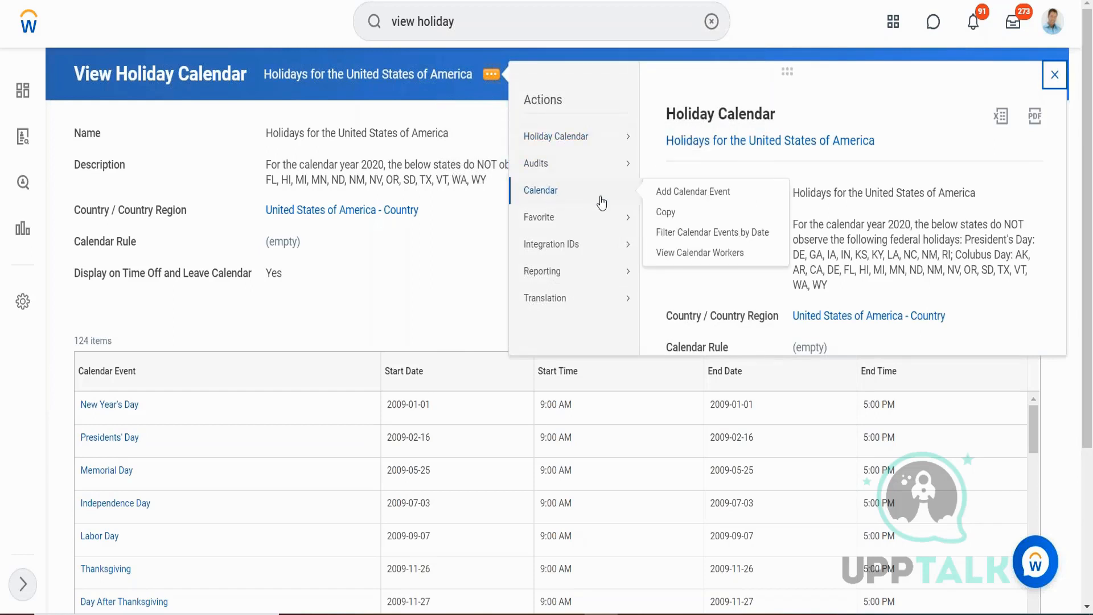
click(675, 198)
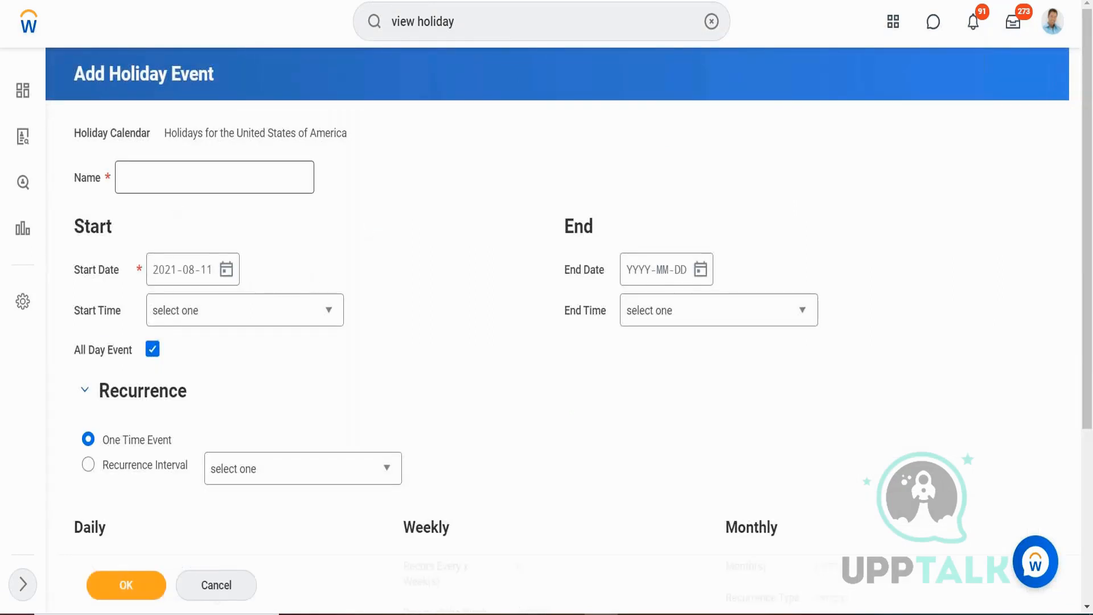
click(167, 179)
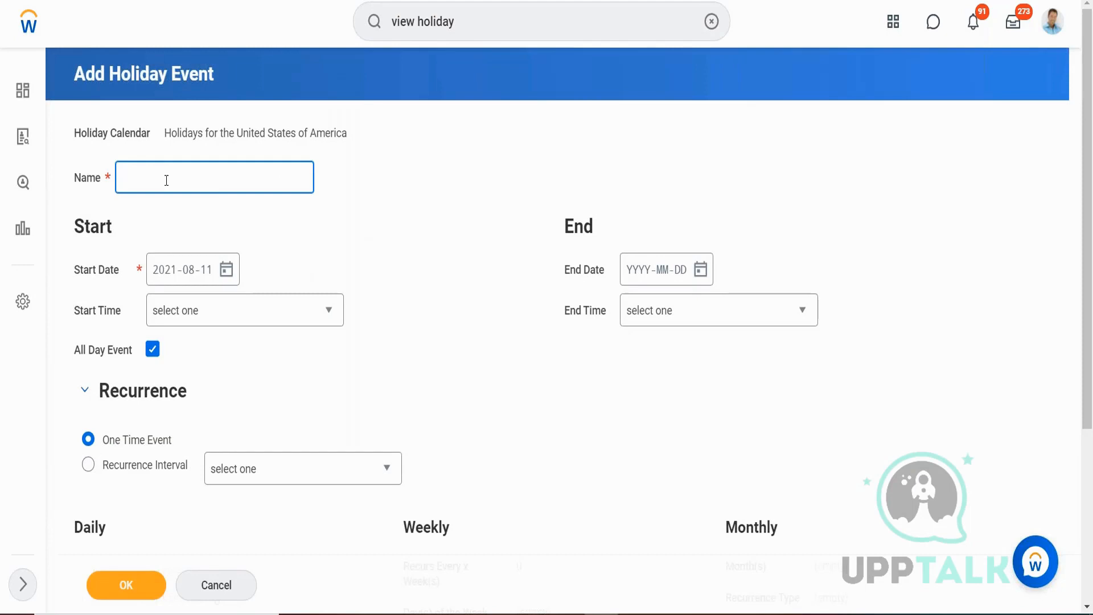
text(Teest)
click(152, 350)
click(152, 349)
click(122, 593)
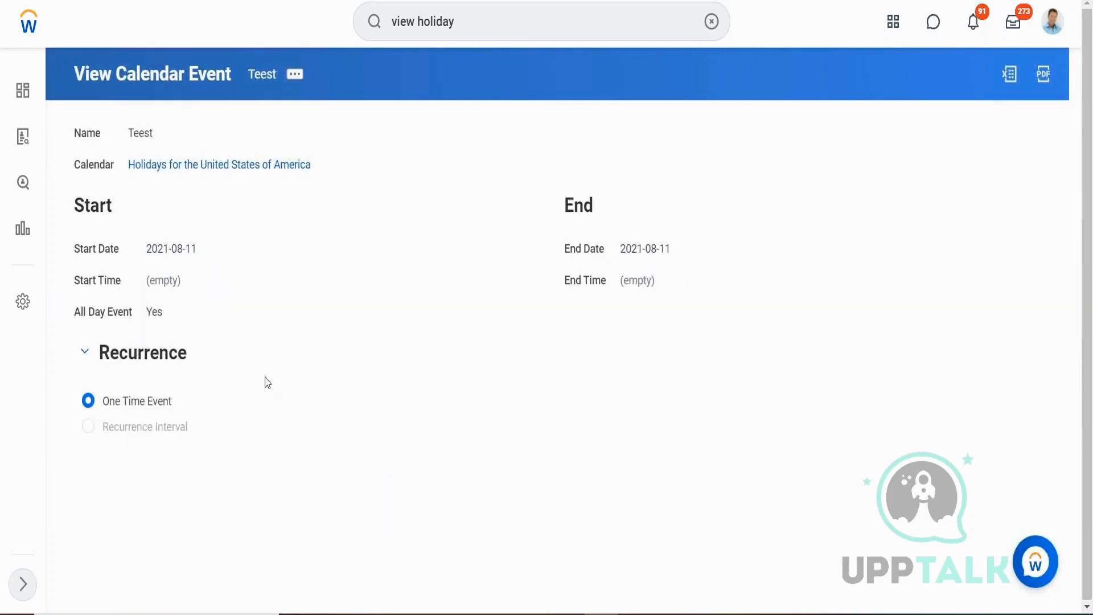
Return to the United States holiday calendar and filter its calendar events to Test Holiday.
click(222, 167)
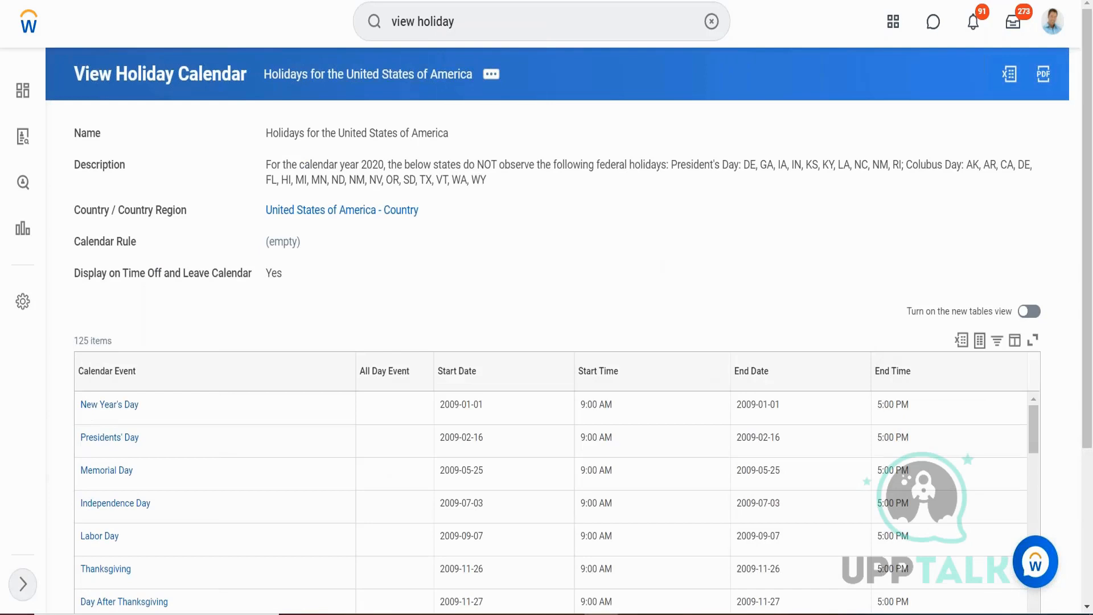
scroll(330, 251, down, 3)
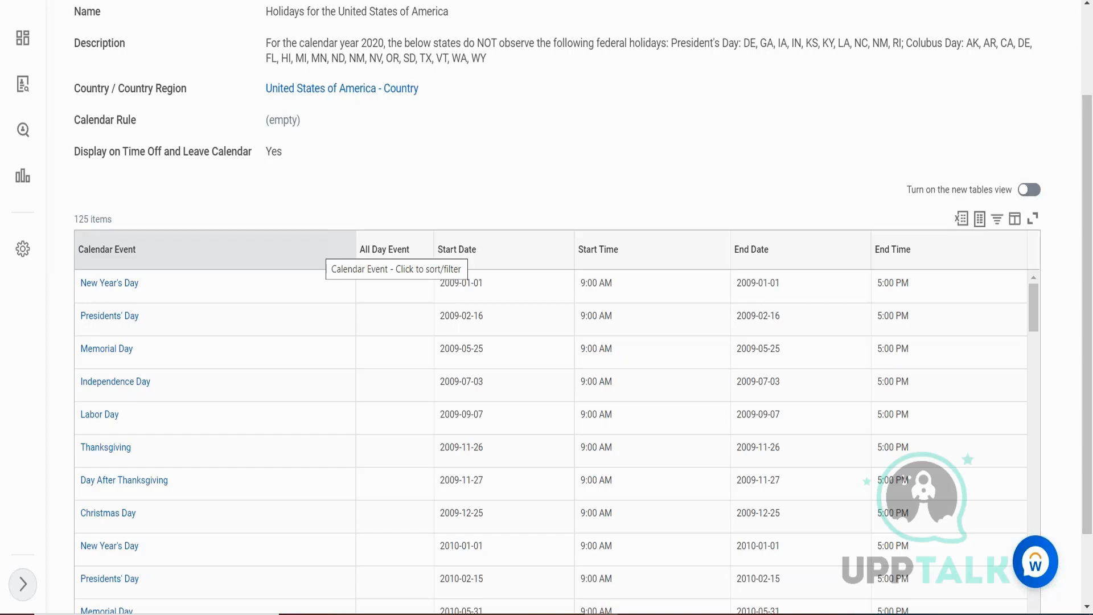
click(186, 249)
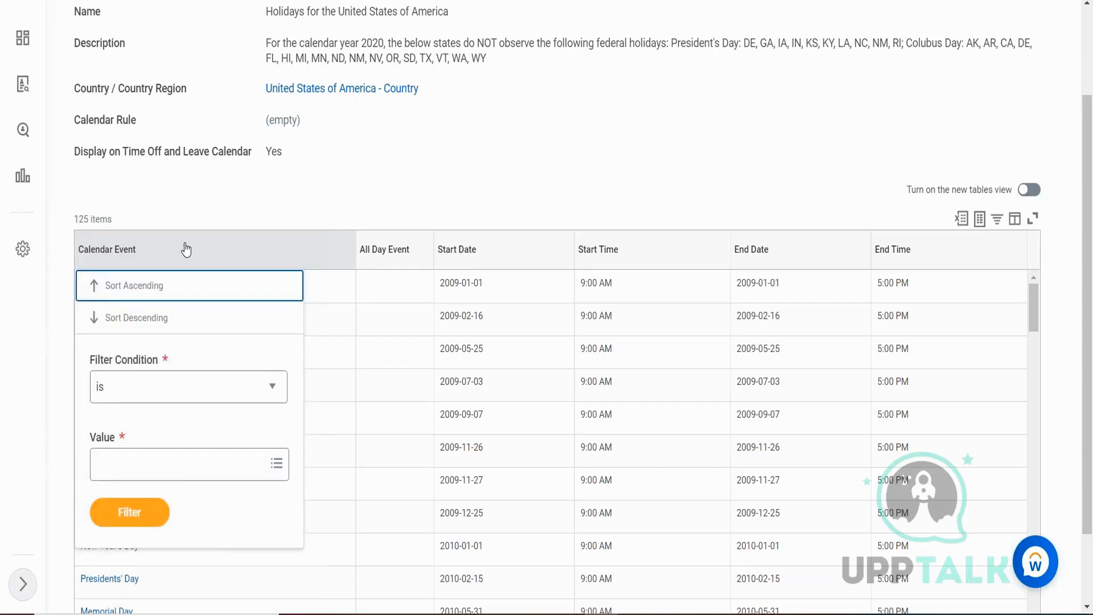
click(167, 459)
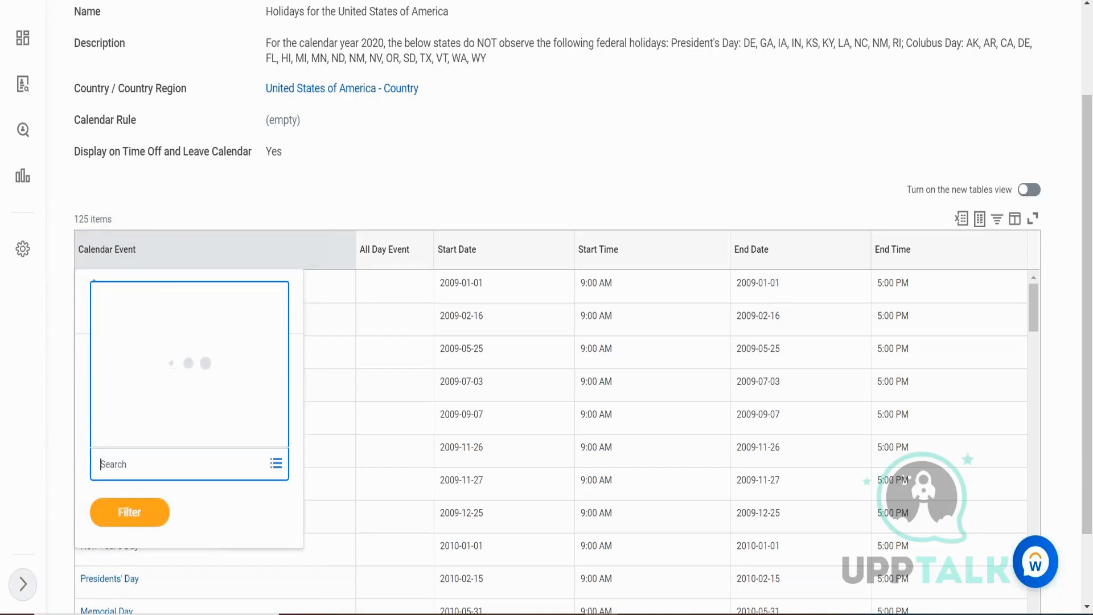
text(te)
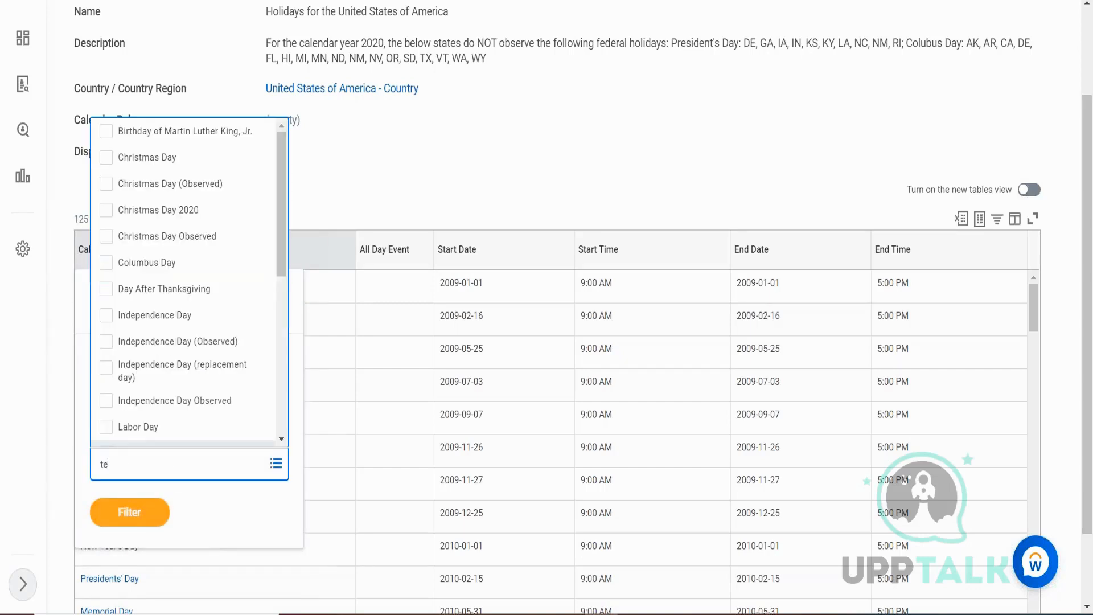
text(st)
key(Return)
click(127, 542)
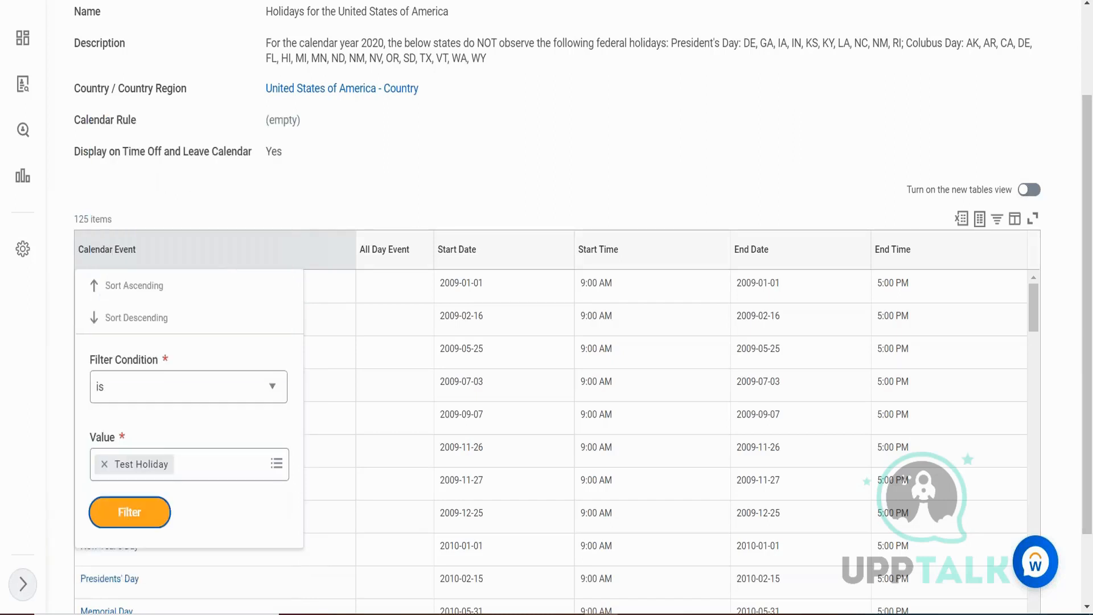
click(129, 515)
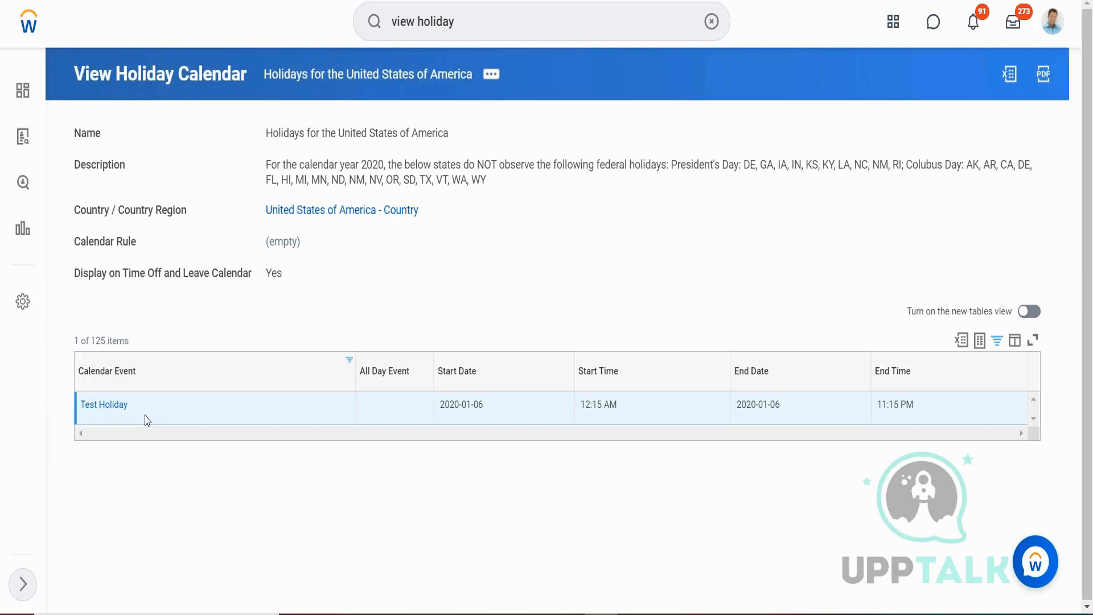
mouse_move(120, 404)
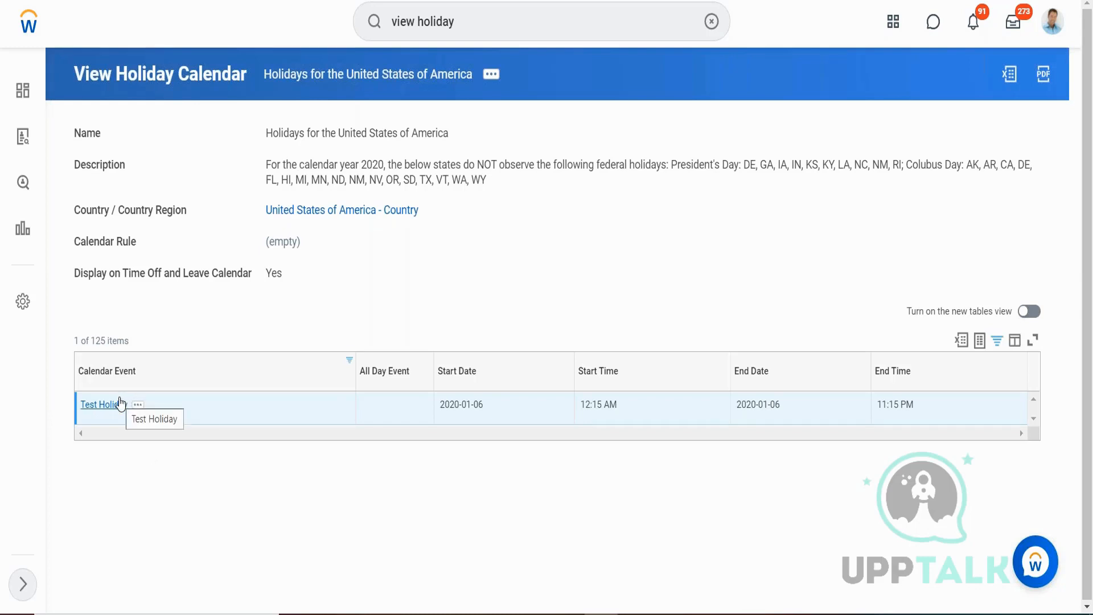